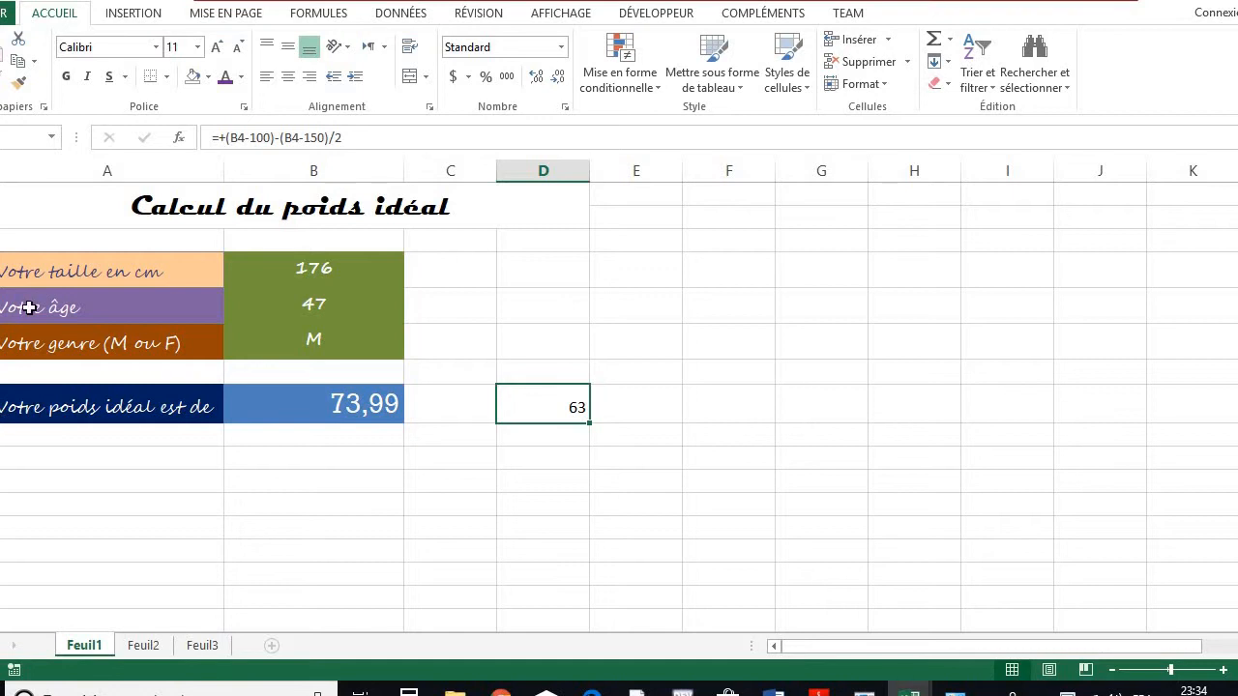
Open the recent workbook jours vécus.xlsx and maximize its window
click(6, 19)
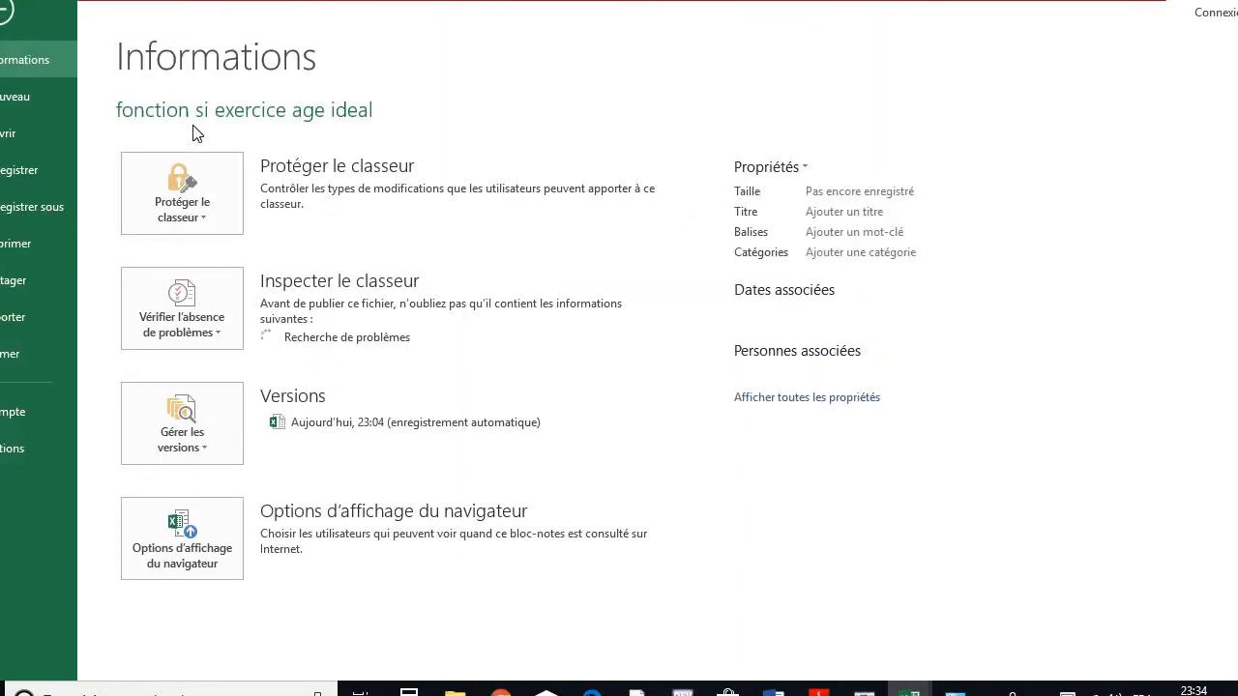
click(24, 137)
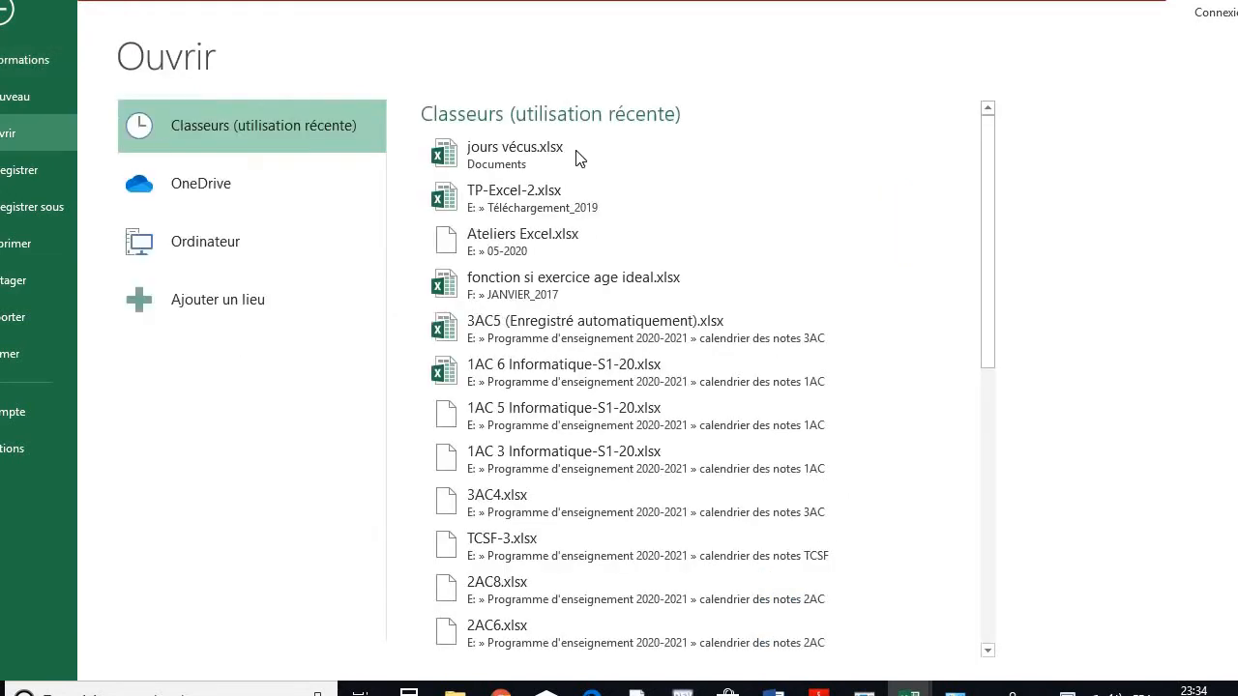
click(540, 157)
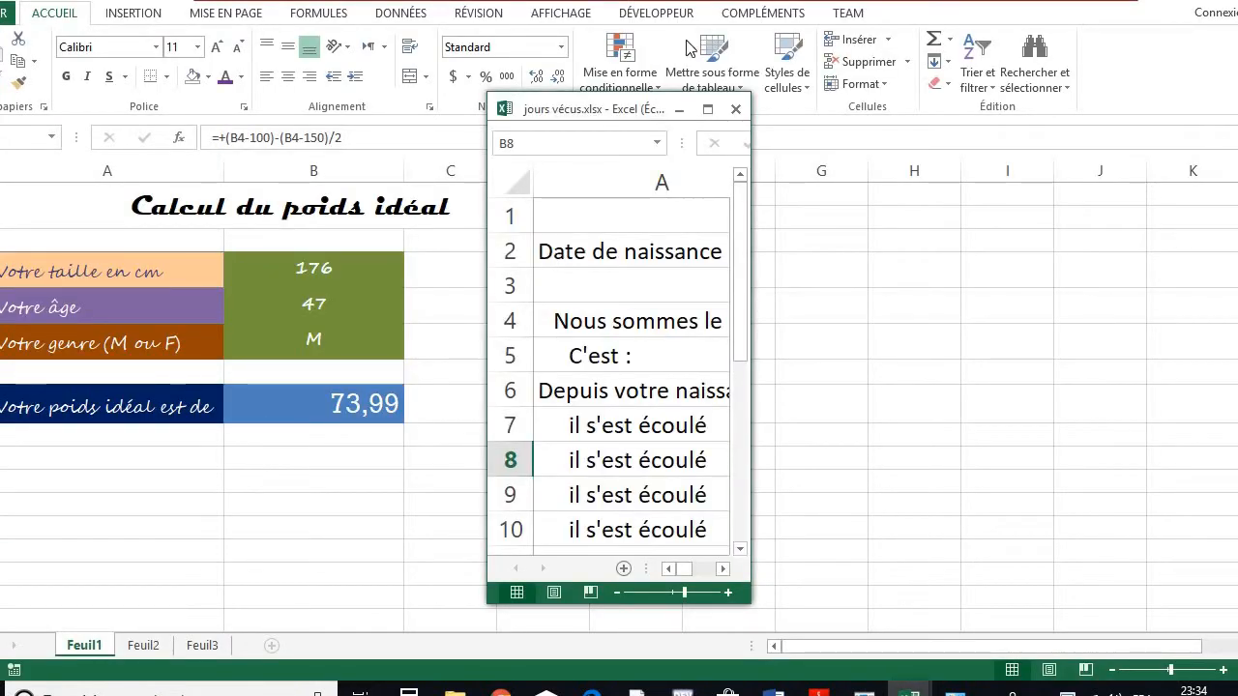
click(708, 109)
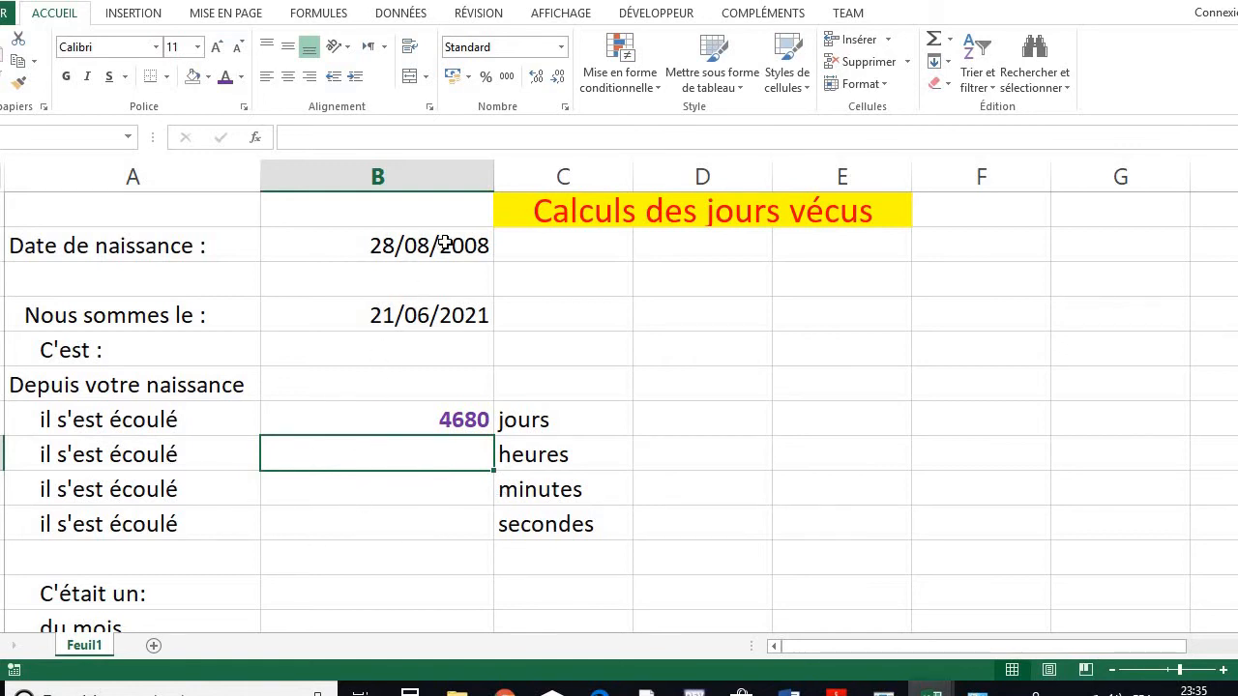
Clear the elapsed-days formula in the "jours" row of column B
click(405, 418)
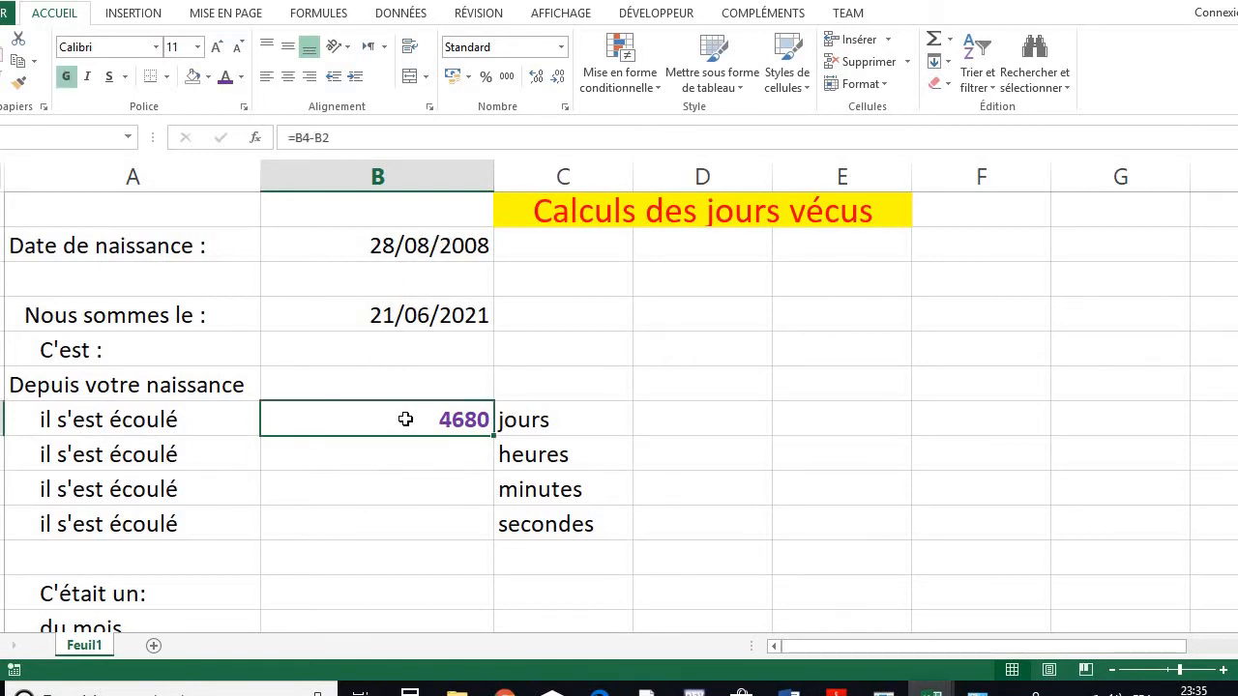
key(Delete)
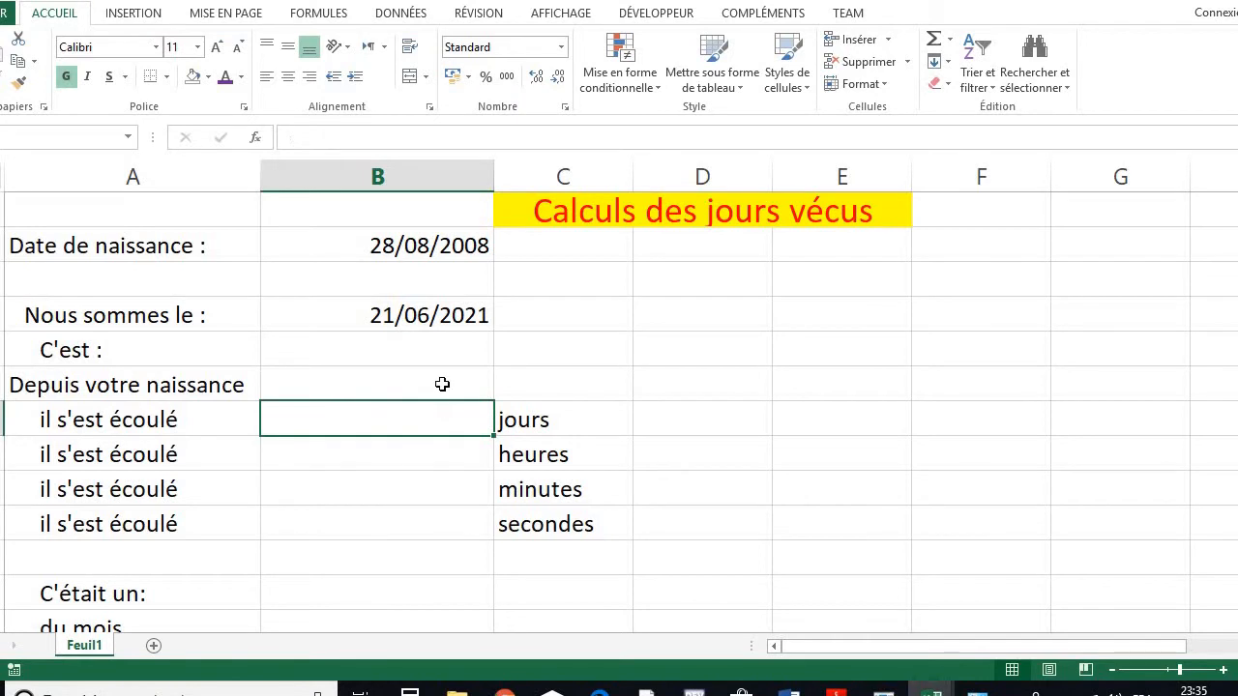
Examine the birth date in B2 and the formula behind the "Nous sommes le" date in B4
click(441, 247)
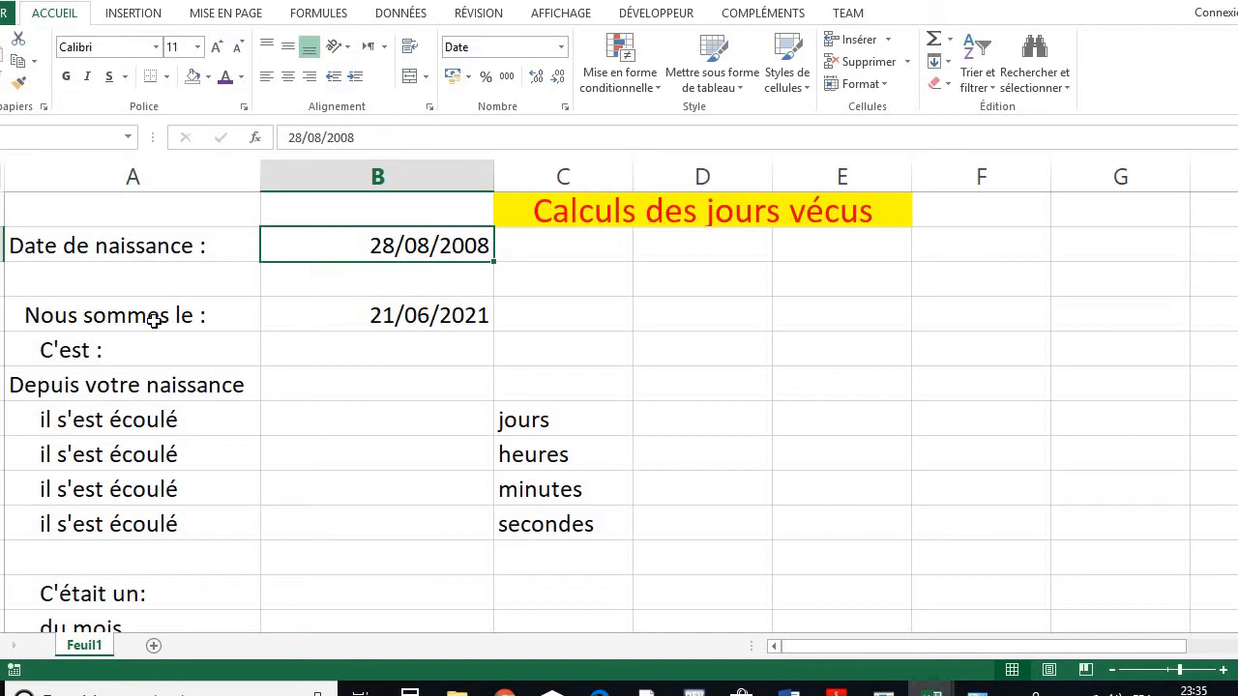
click(448, 320)
double_click(447, 320)
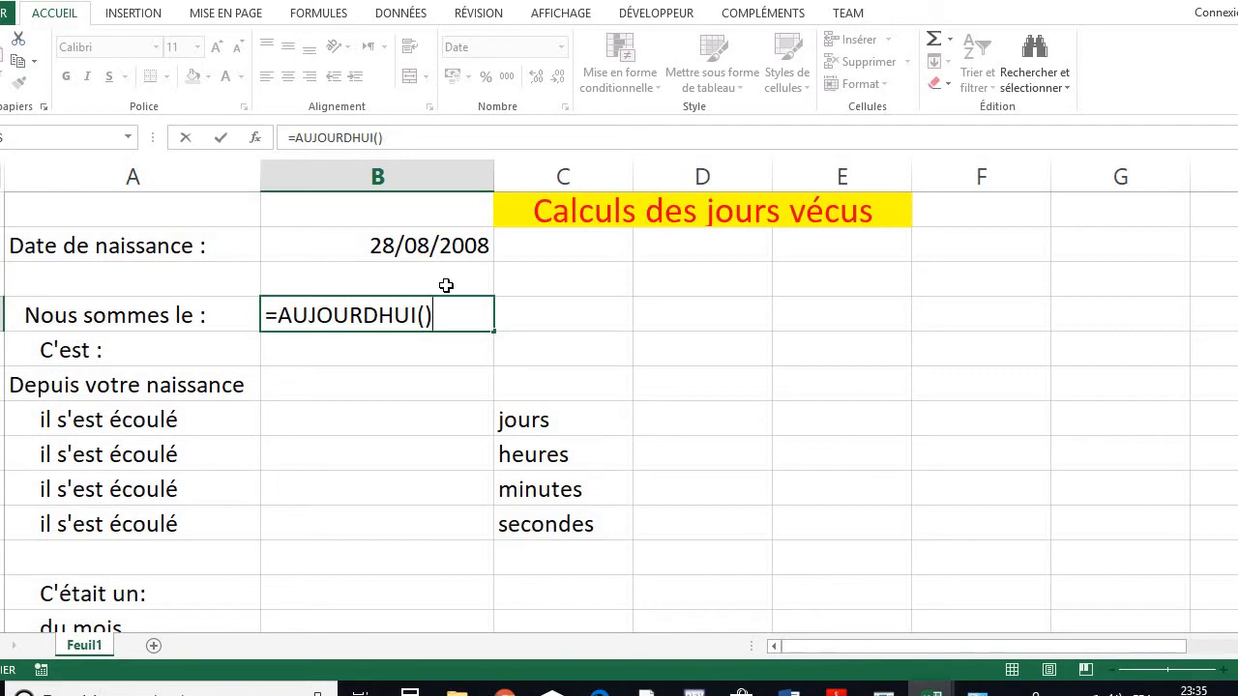
key(Return)
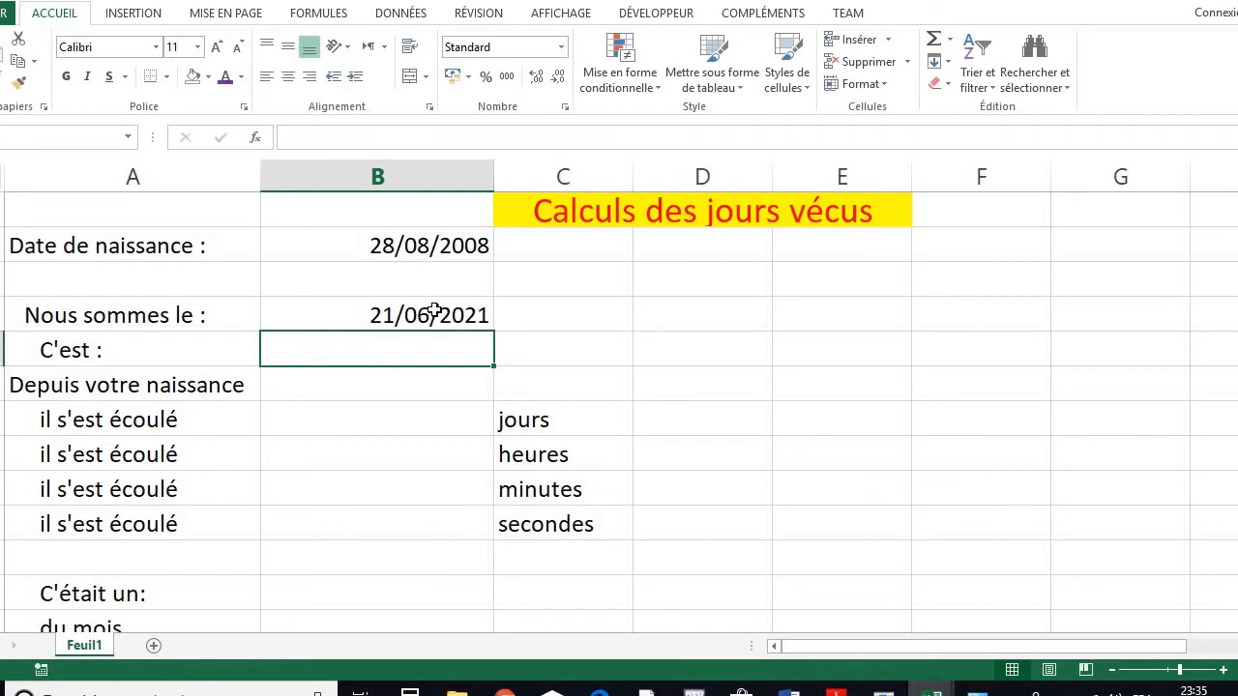
Open the cell format settings for the "Nous sommes le" date in B4 and choose the Personnalisée number category
click(435, 312)
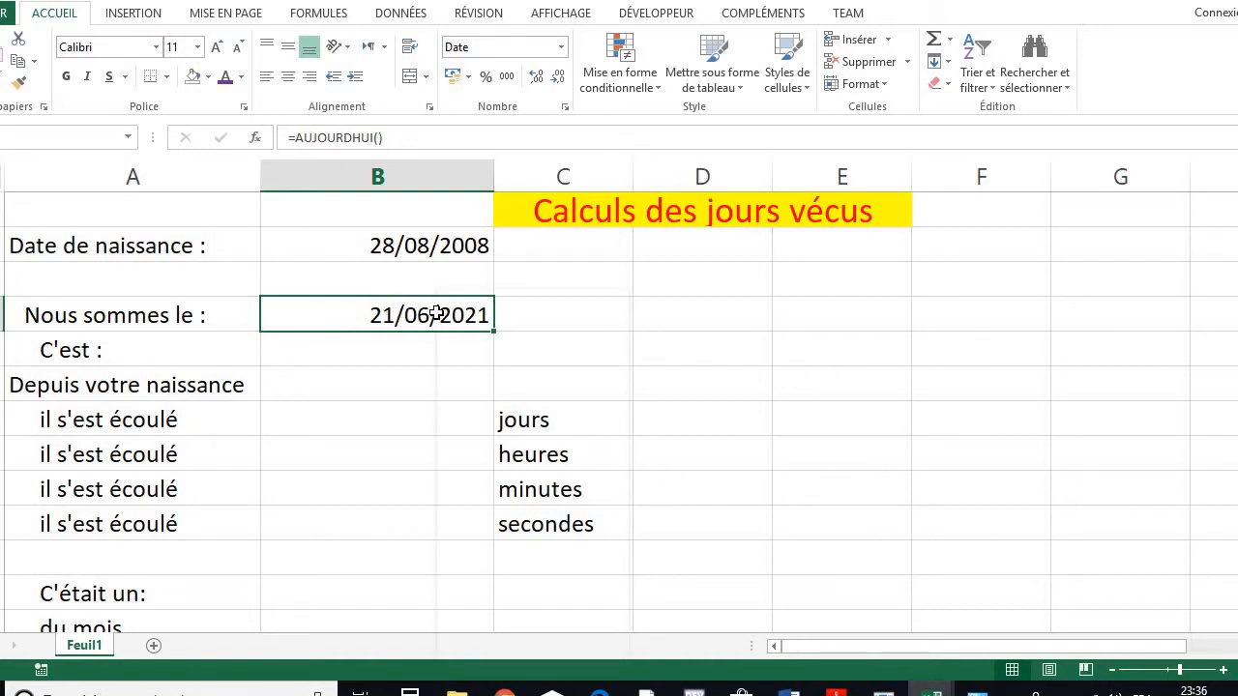
right_click(437, 315)
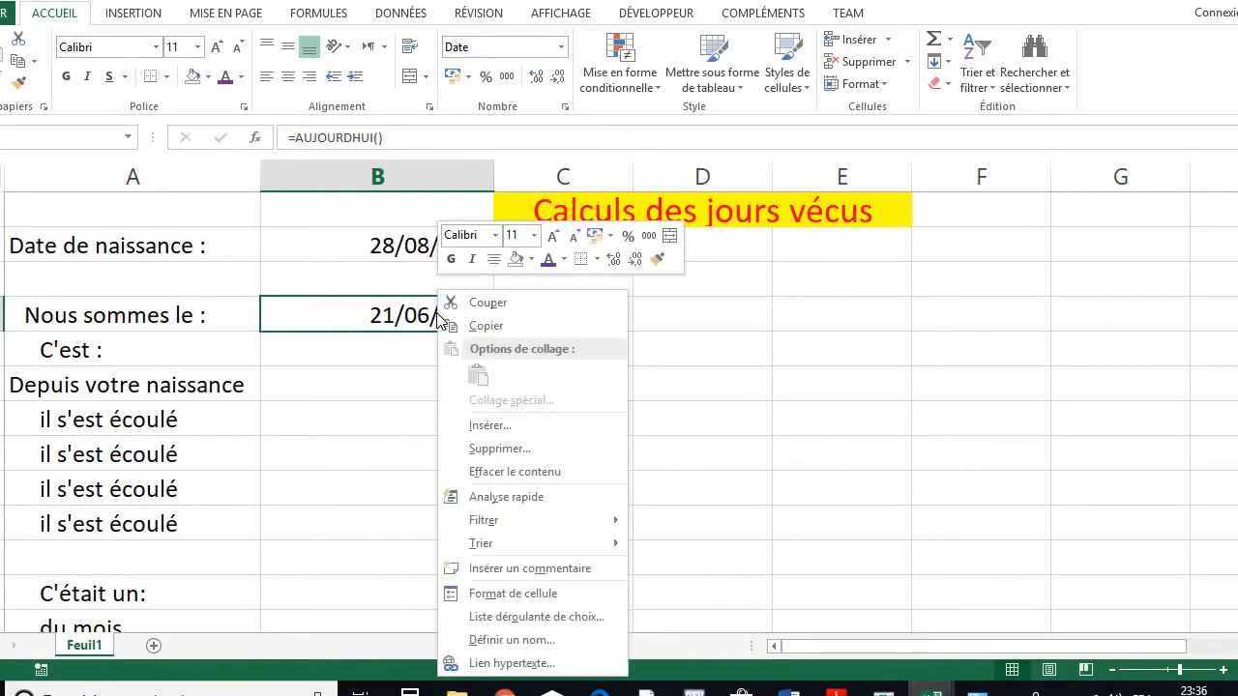
click(501, 593)
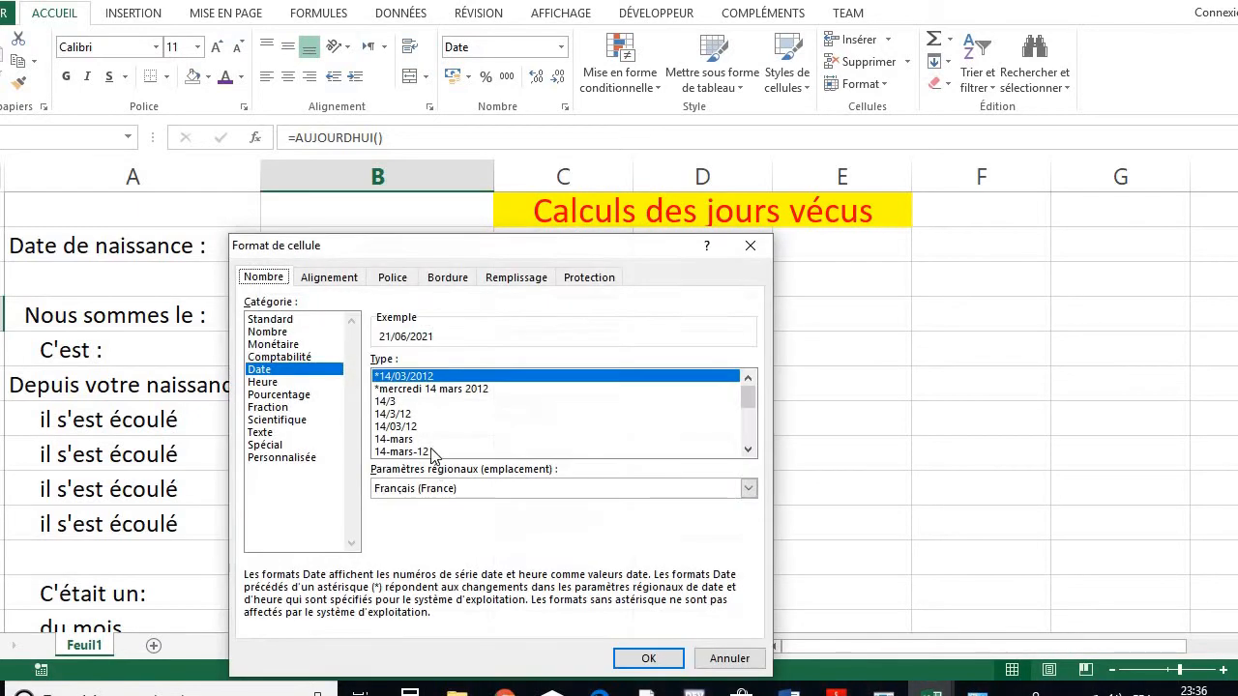
drag(457, 259, 827, 144)
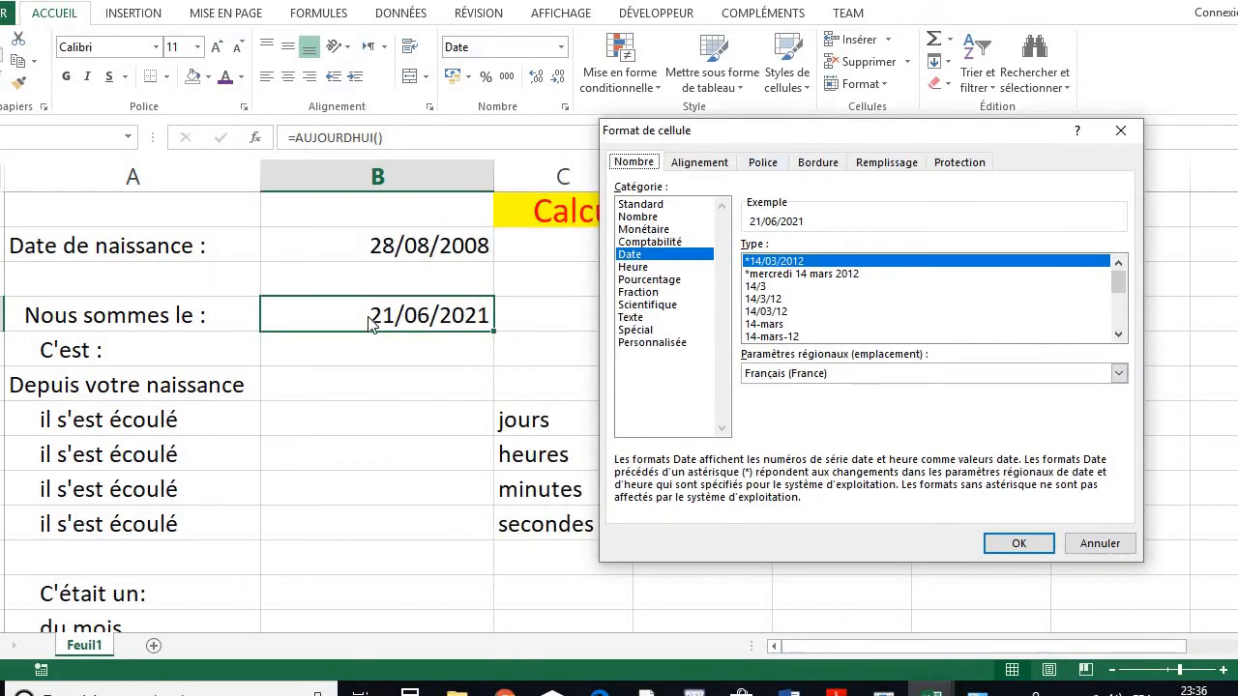
click(661, 343)
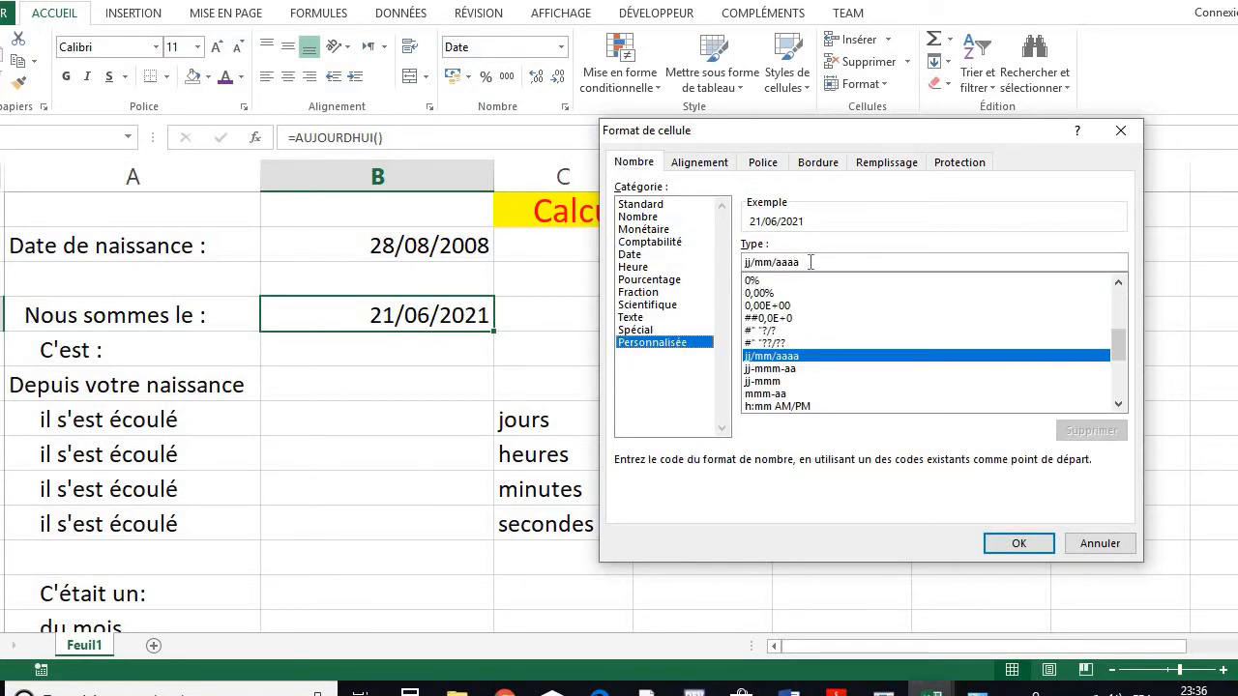
Replace B4's custom format code jj/mm/aaaa with a repeated-j day code that displays only the full weekday name, and apply it
drag(813, 262, 636, 273)
key(BackSpace)
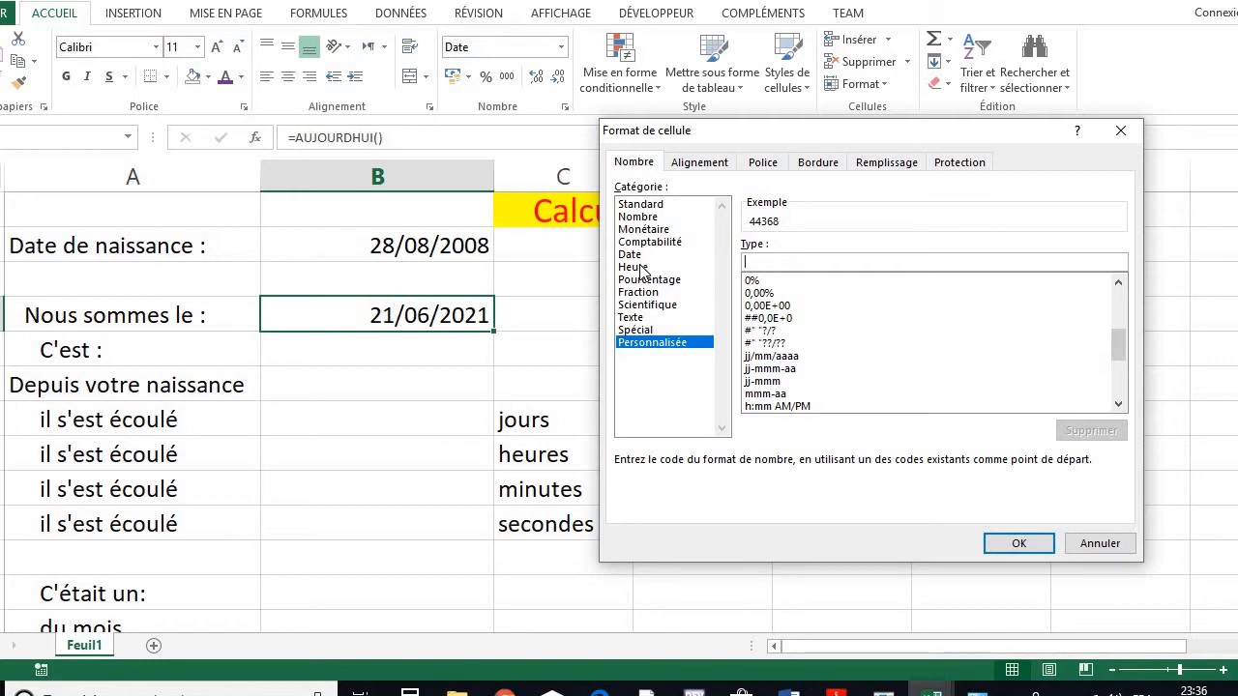
text(jj)
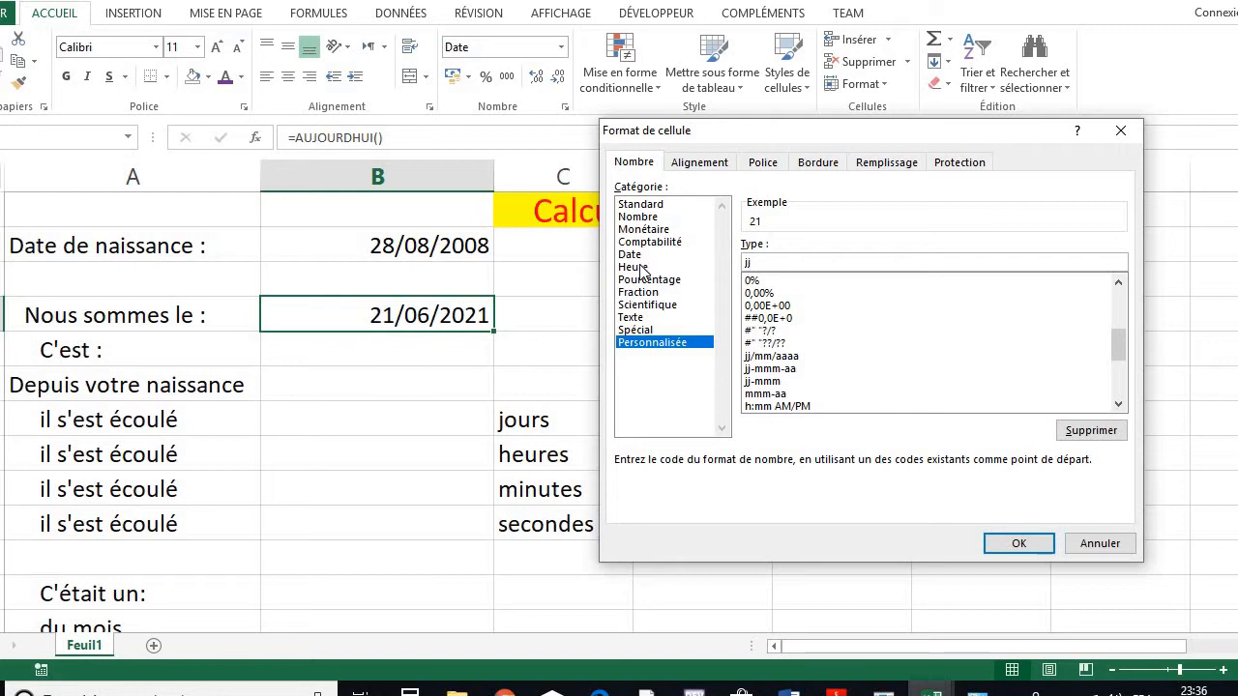
text(j)
text(jjj)
key(BackSpace)
key(BackSpace)
key(BackSpace)
key(BackSpace)
key(BackSpace)
key(BackSpace)
key(BackSpace)
key(BackSpace)
click(1016, 541)
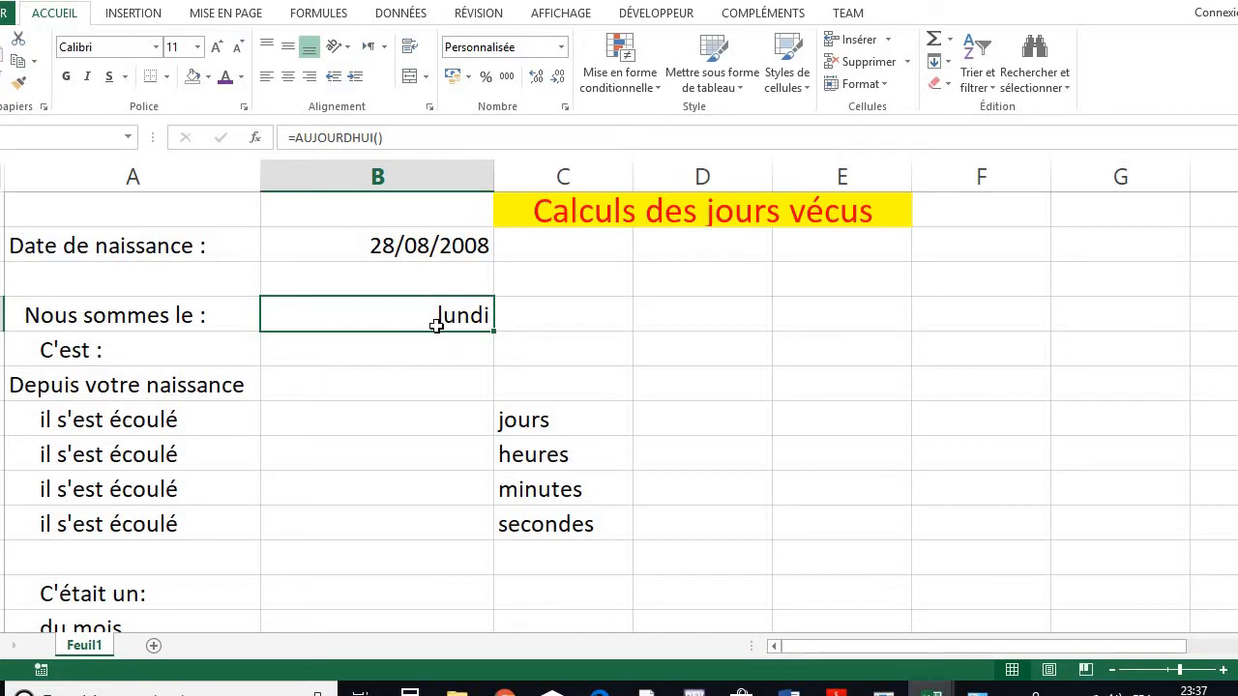
Enter the formula =AUJOURDHUI() in cell B5 beside "C'est :"
key(Down)
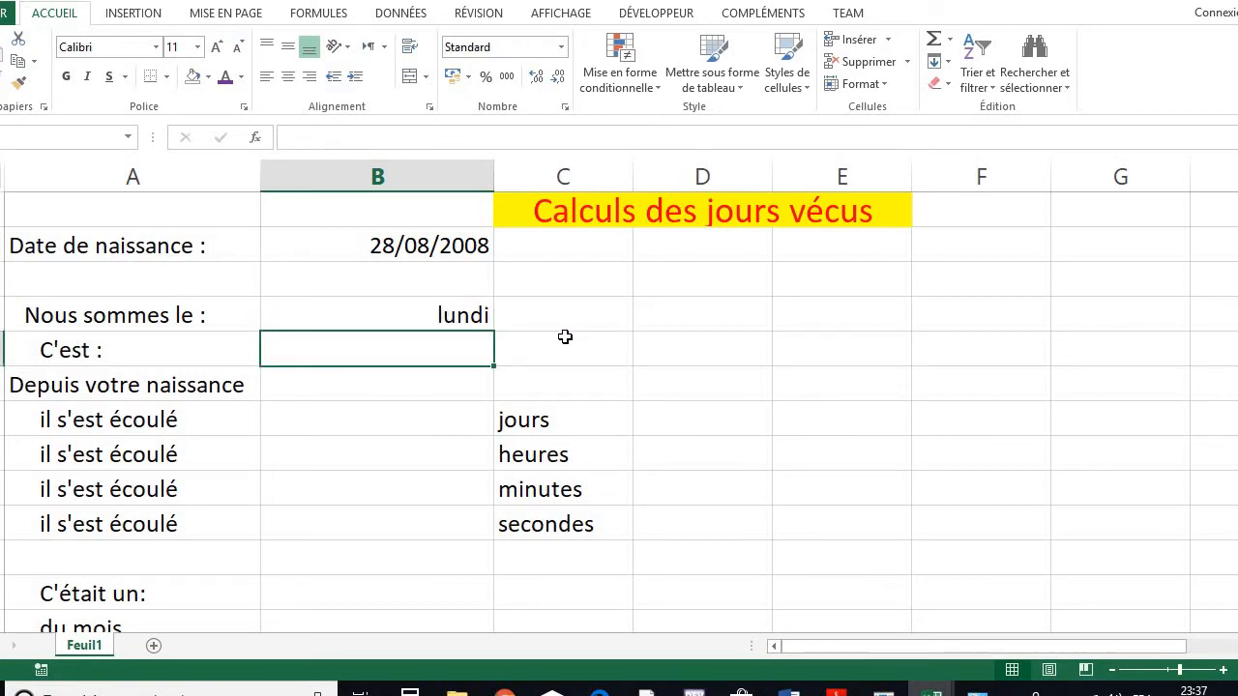
text(=auj)
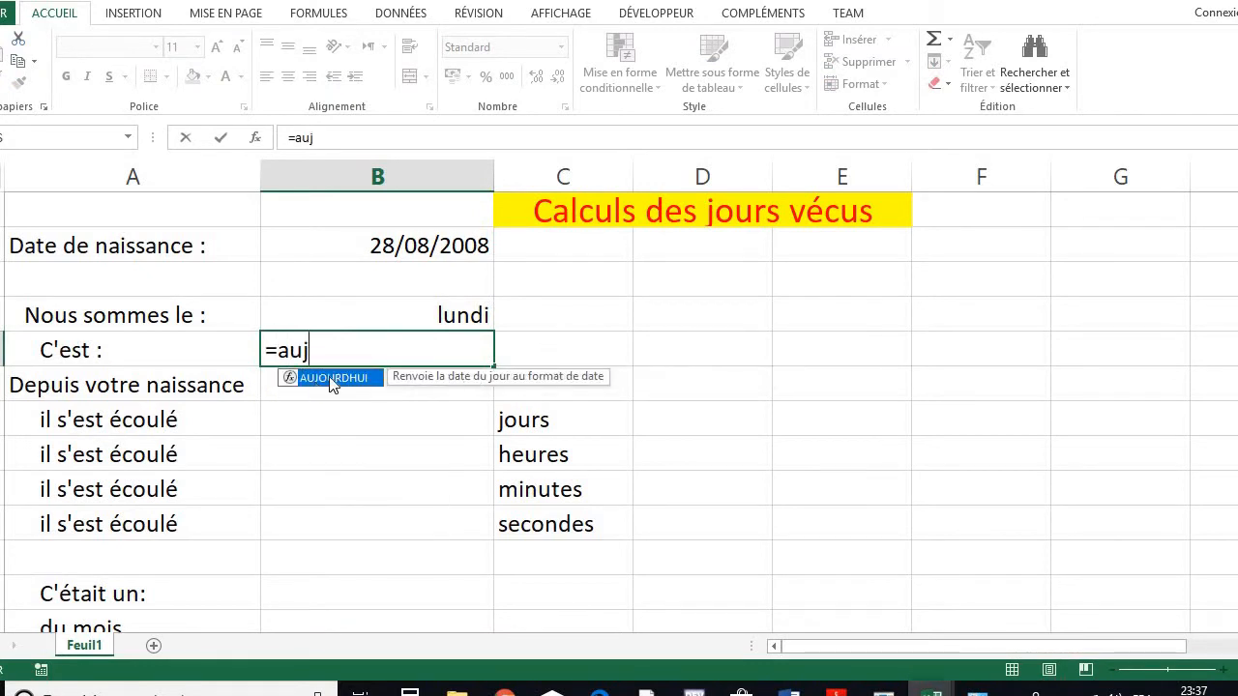
double_click(332, 380)
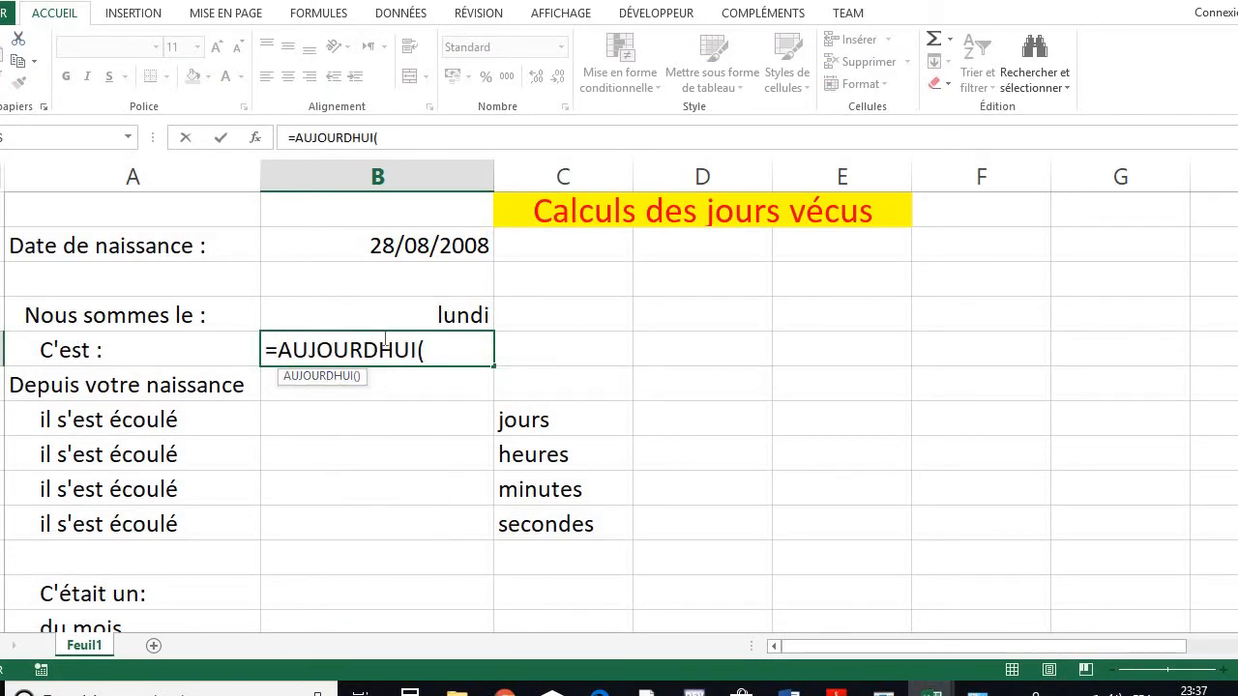
text())
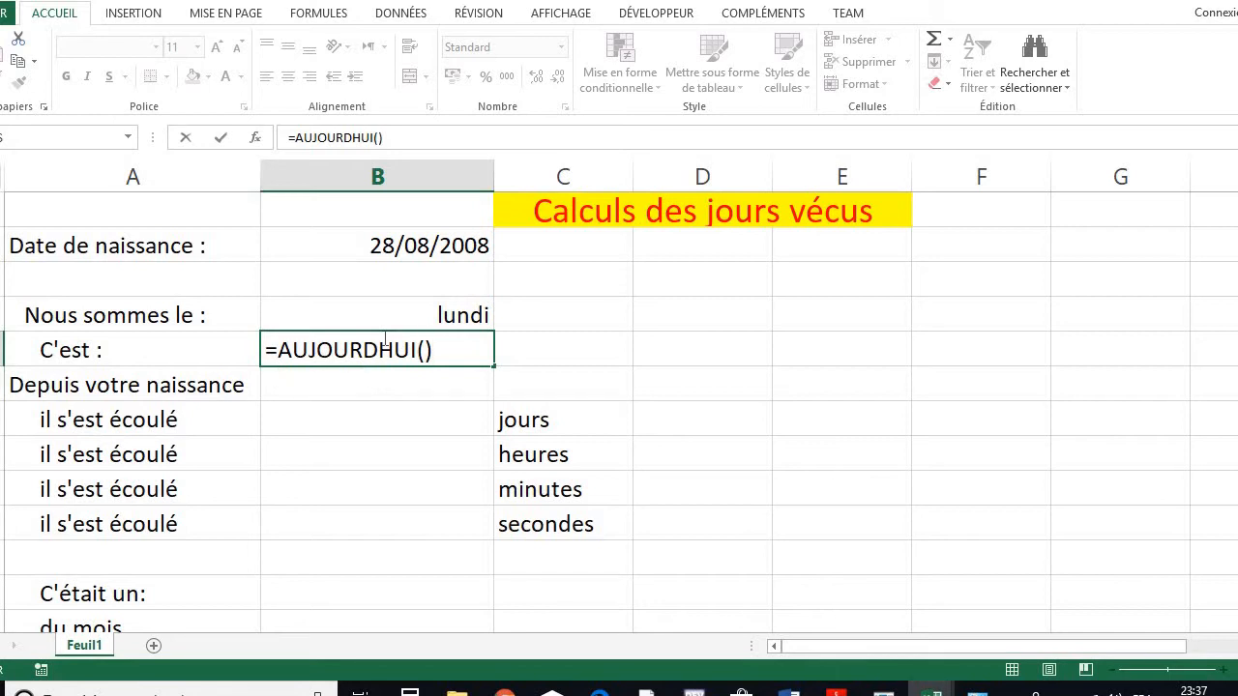
key(Return)
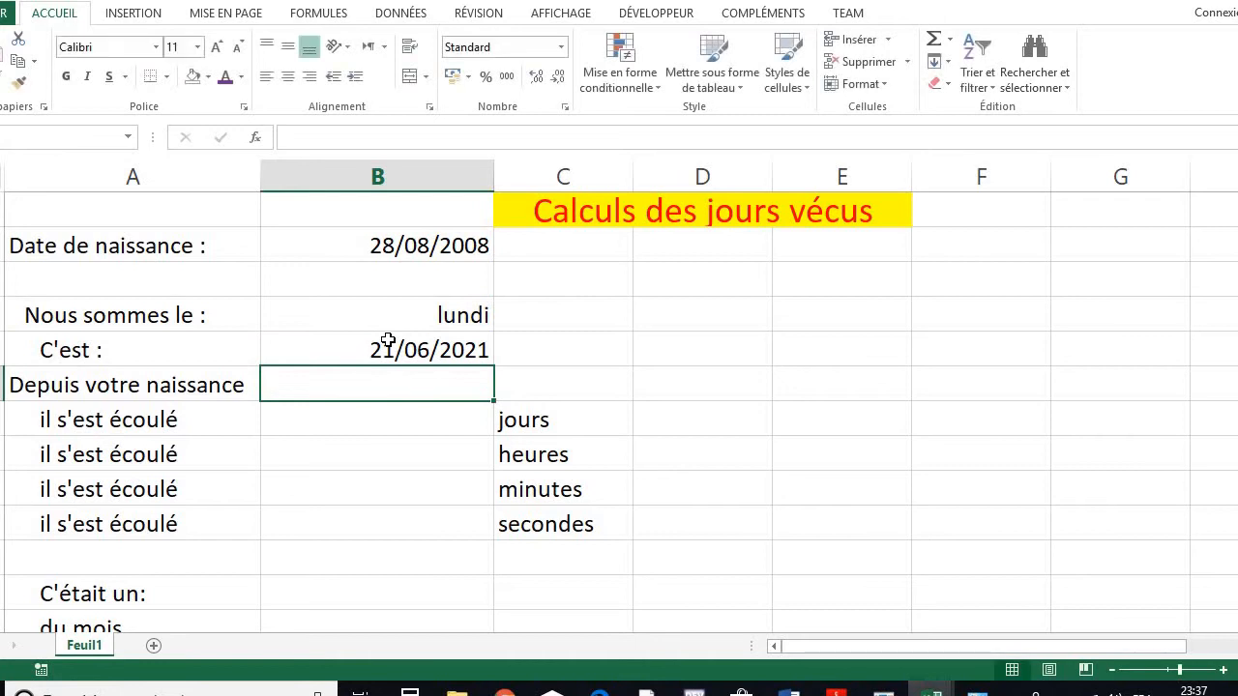
click(387, 342)
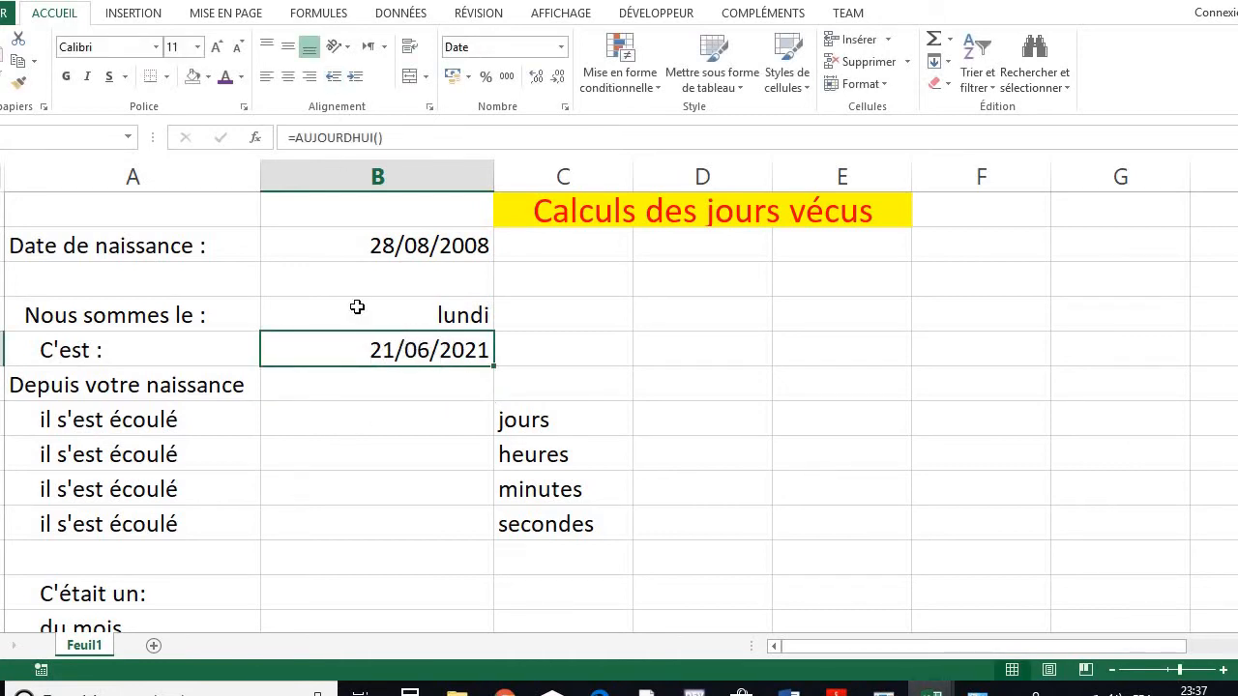
Browse the function library categories from Somme automatique, Récentes, Financier and Logique through Texte, DateHeure, and Recherche et référence
click(319, 14)
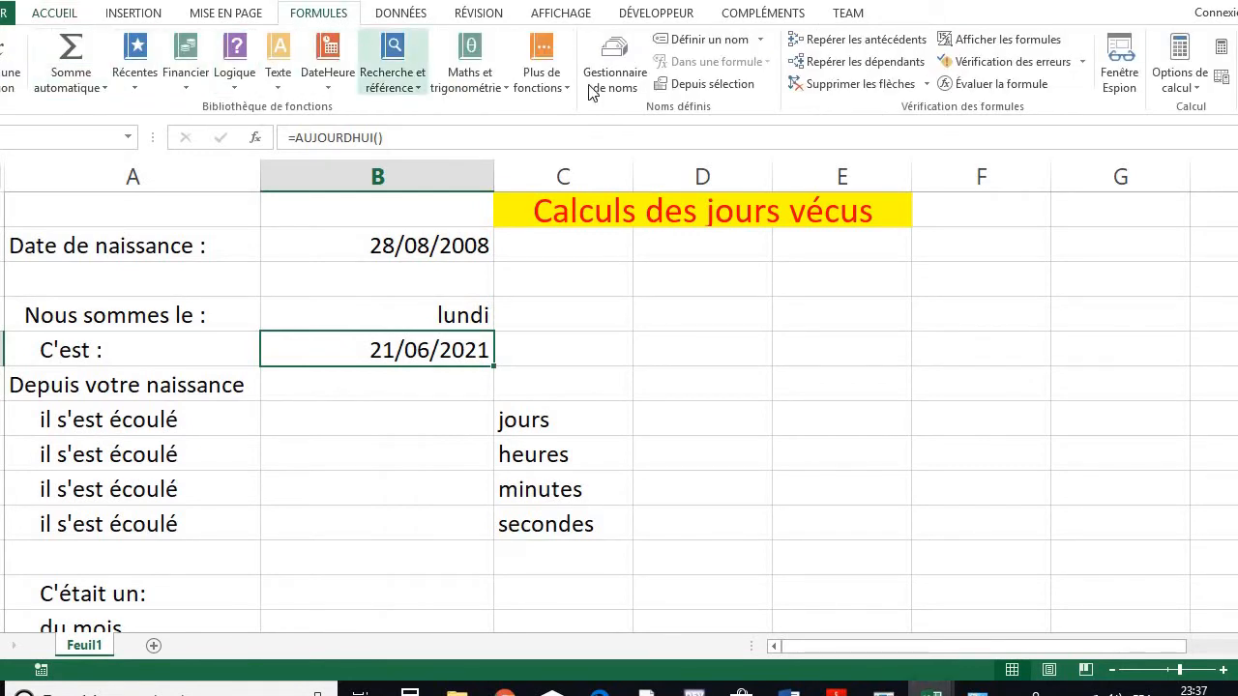
click(97, 87)
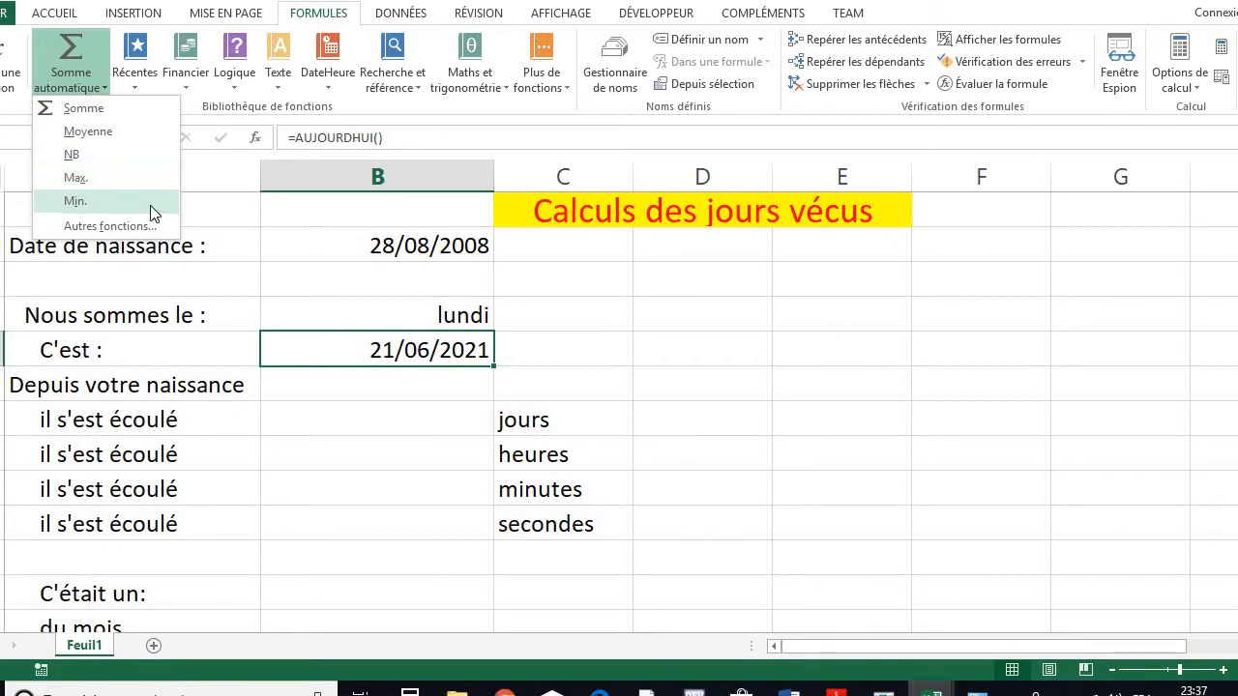
click(138, 81)
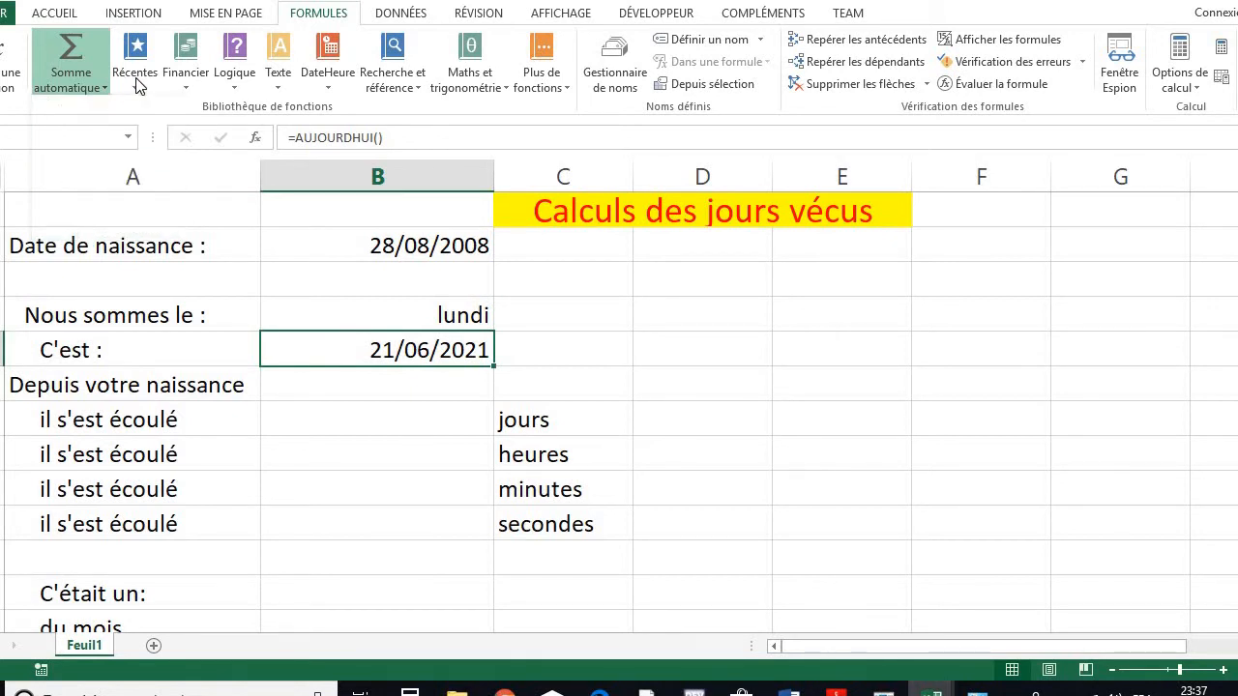
click(136, 79)
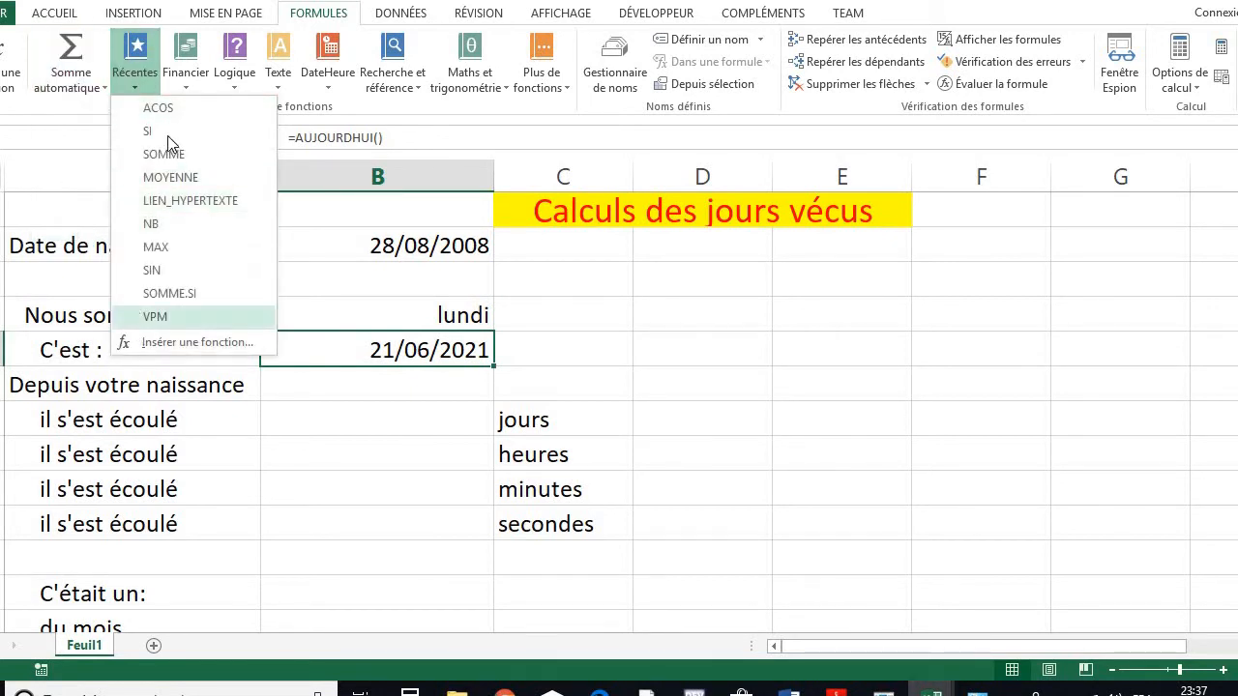
click(188, 83)
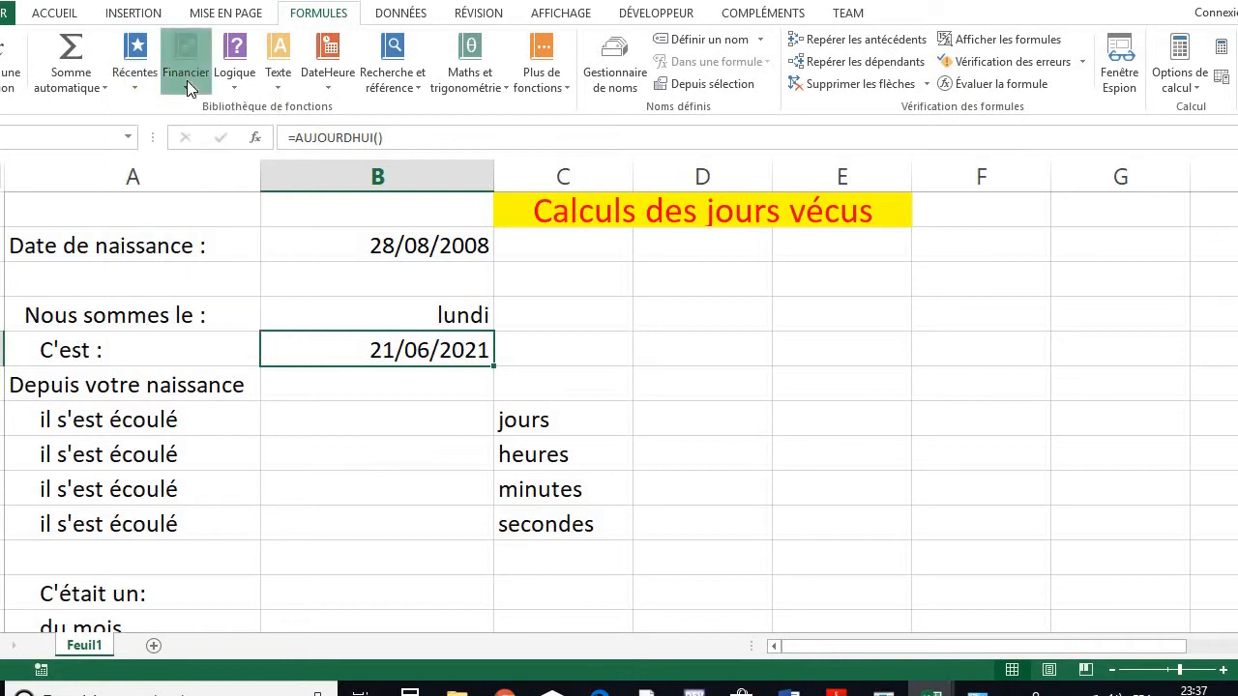
click(188, 83)
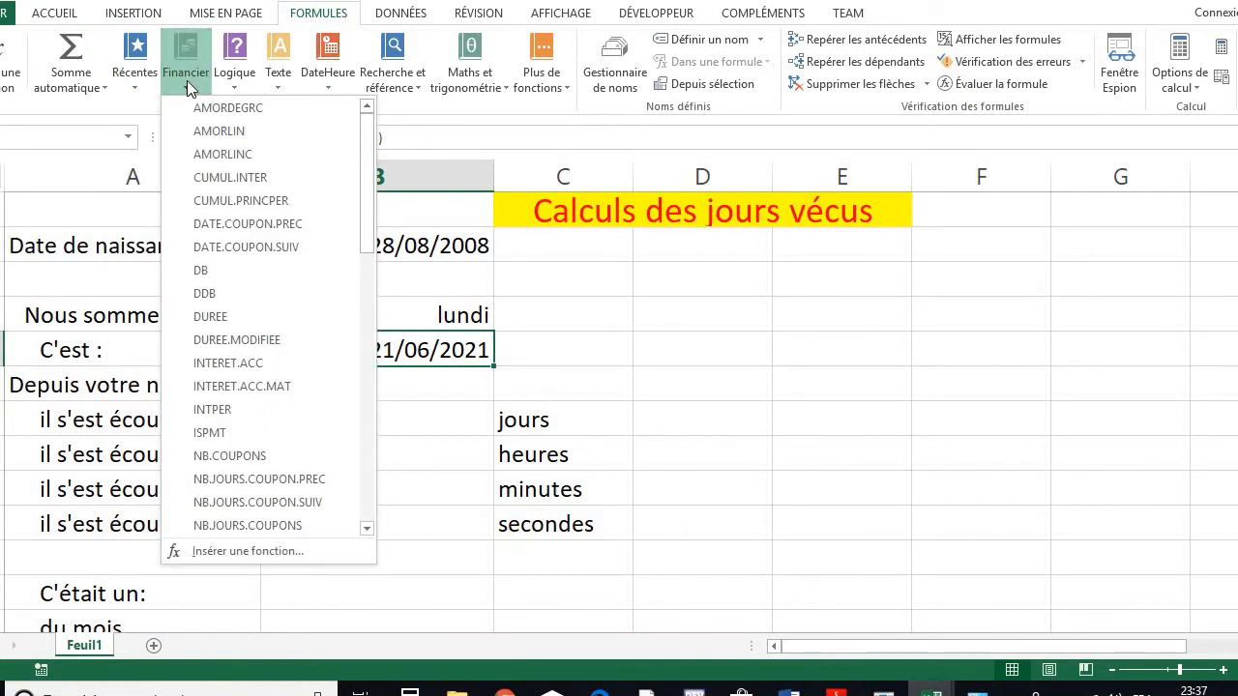
scroll(293, 234, down, 10)
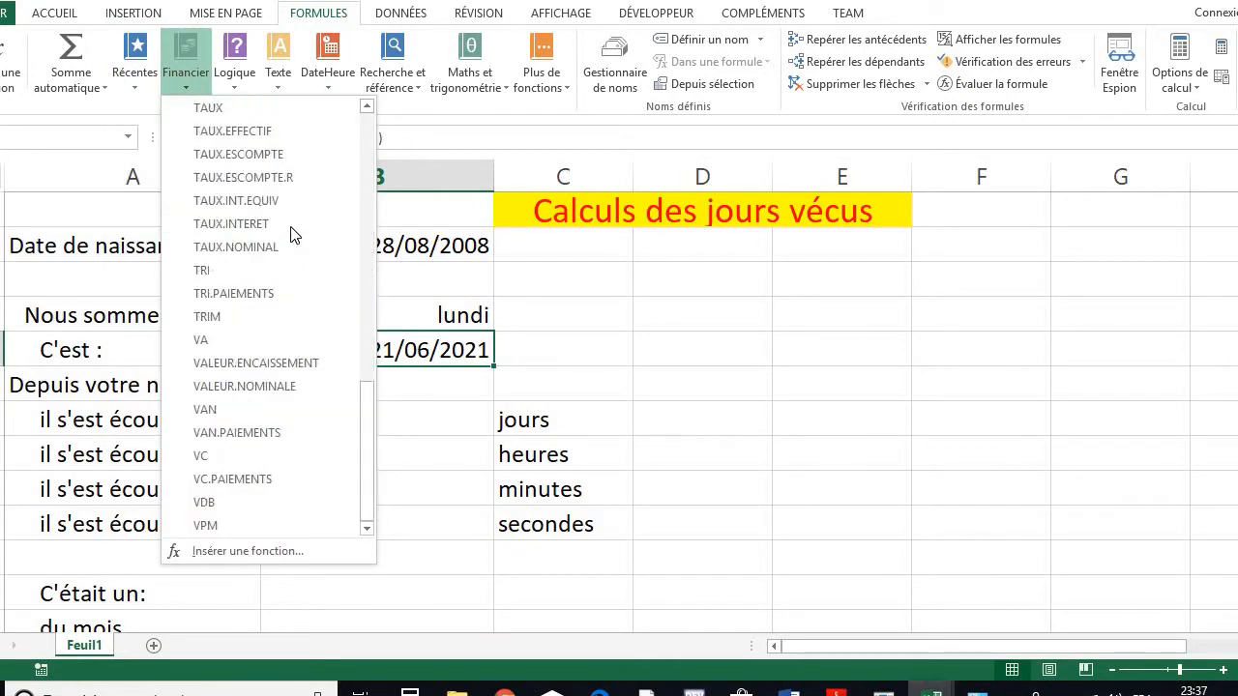
scroll(293, 234, up, 10)
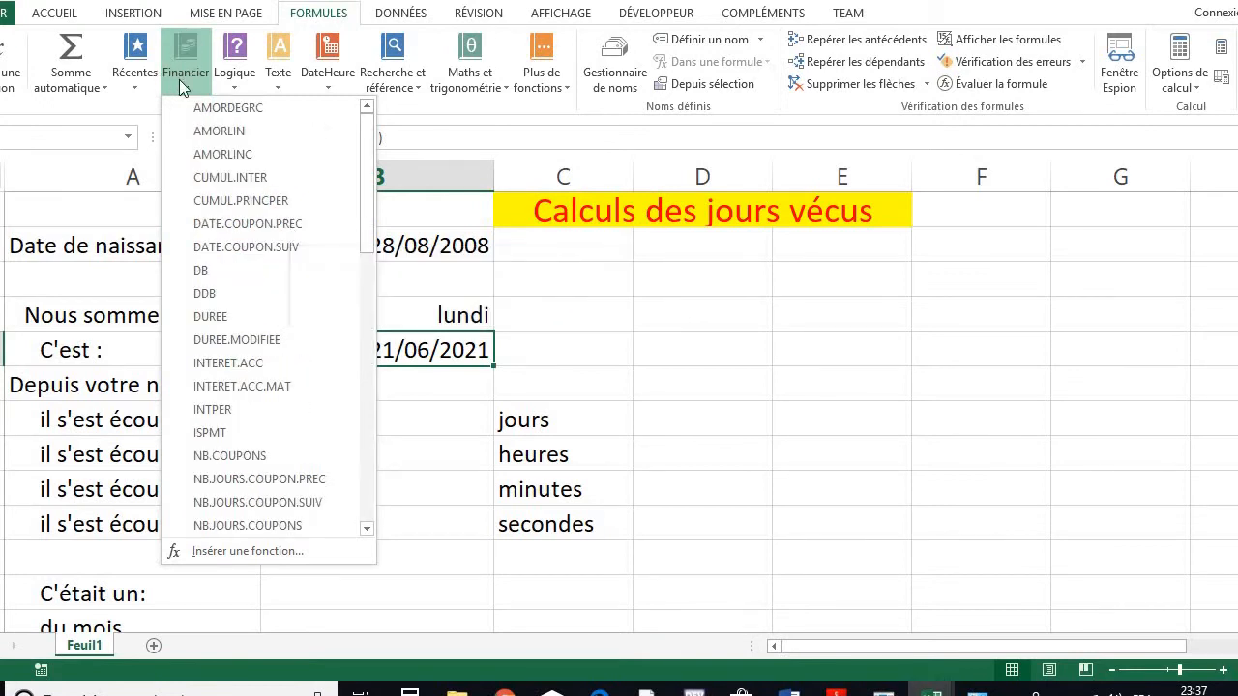
click(231, 83)
click(231, 84)
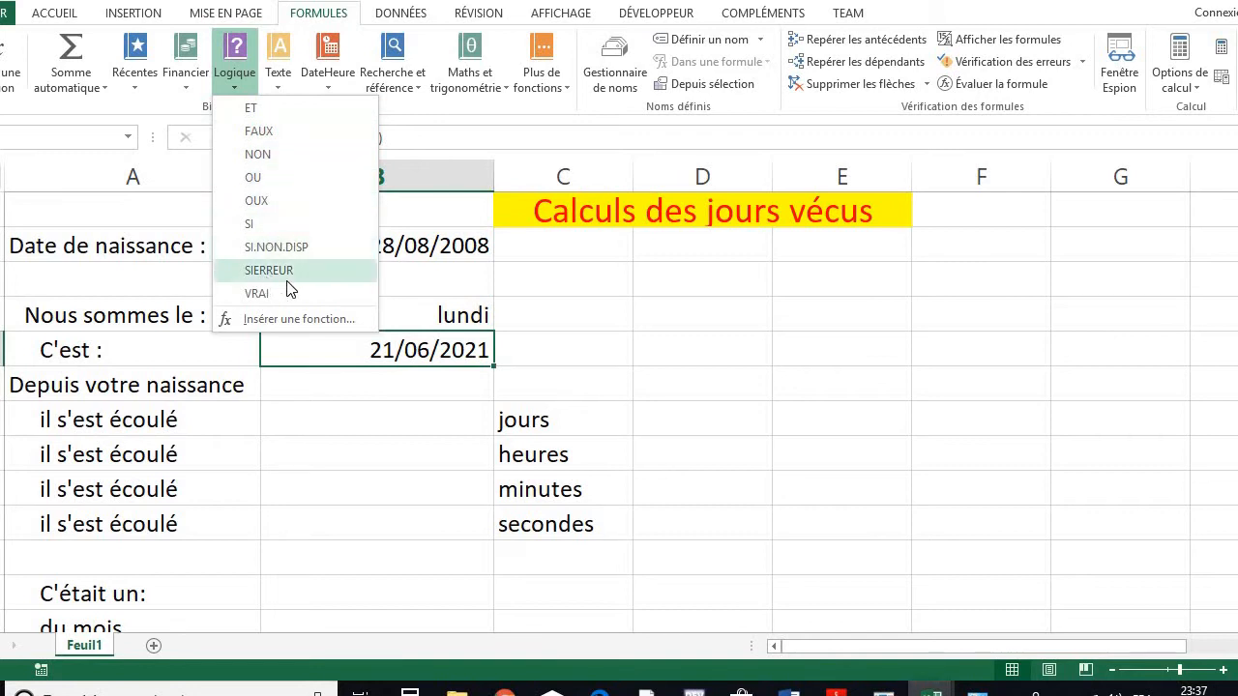
click(277, 80)
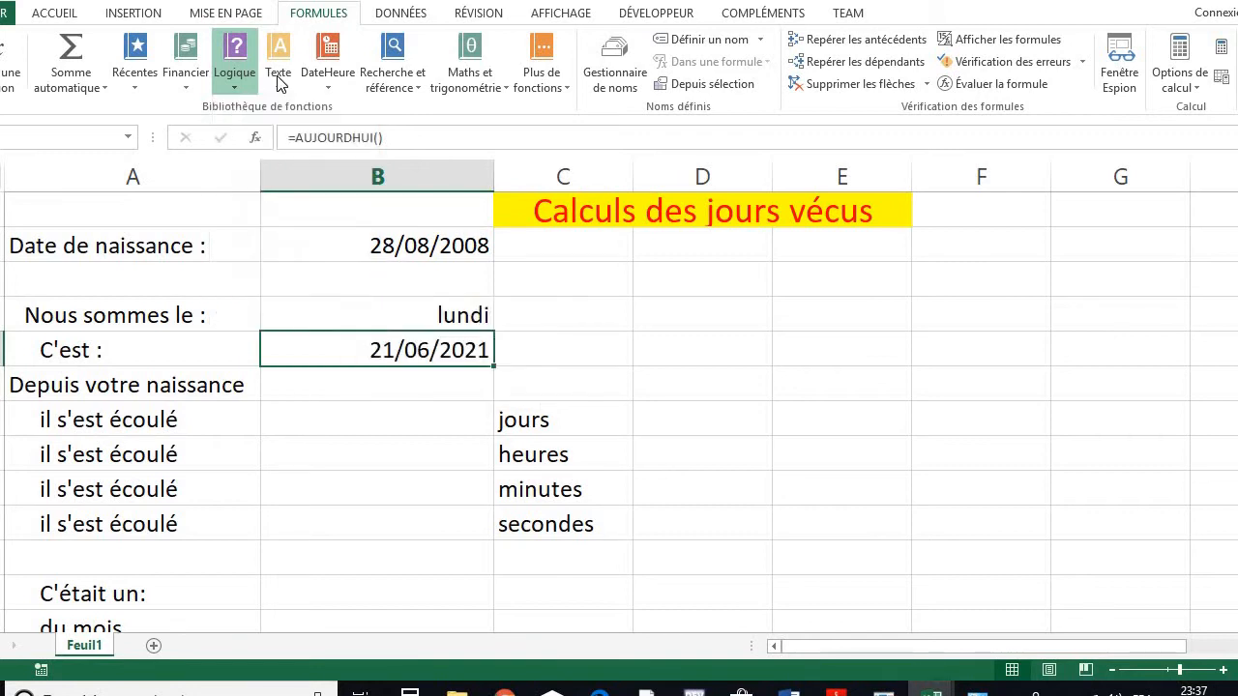
click(277, 79)
click(337, 87)
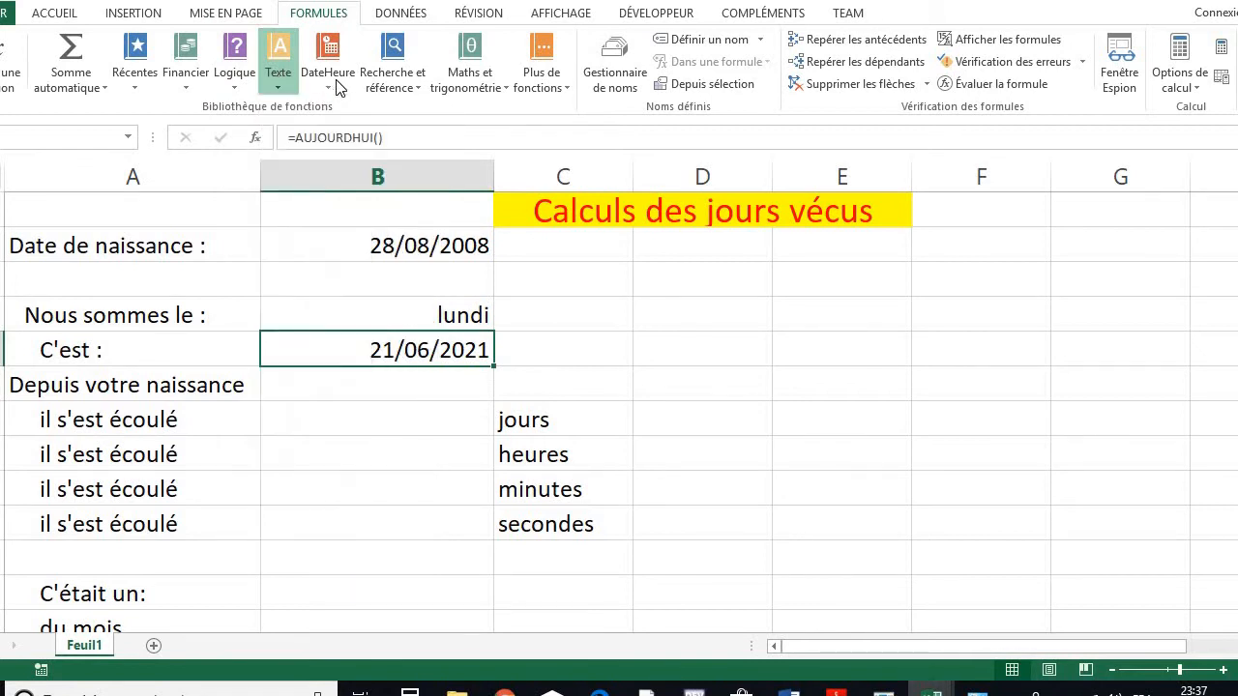
click(338, 87)
click(409, 84)
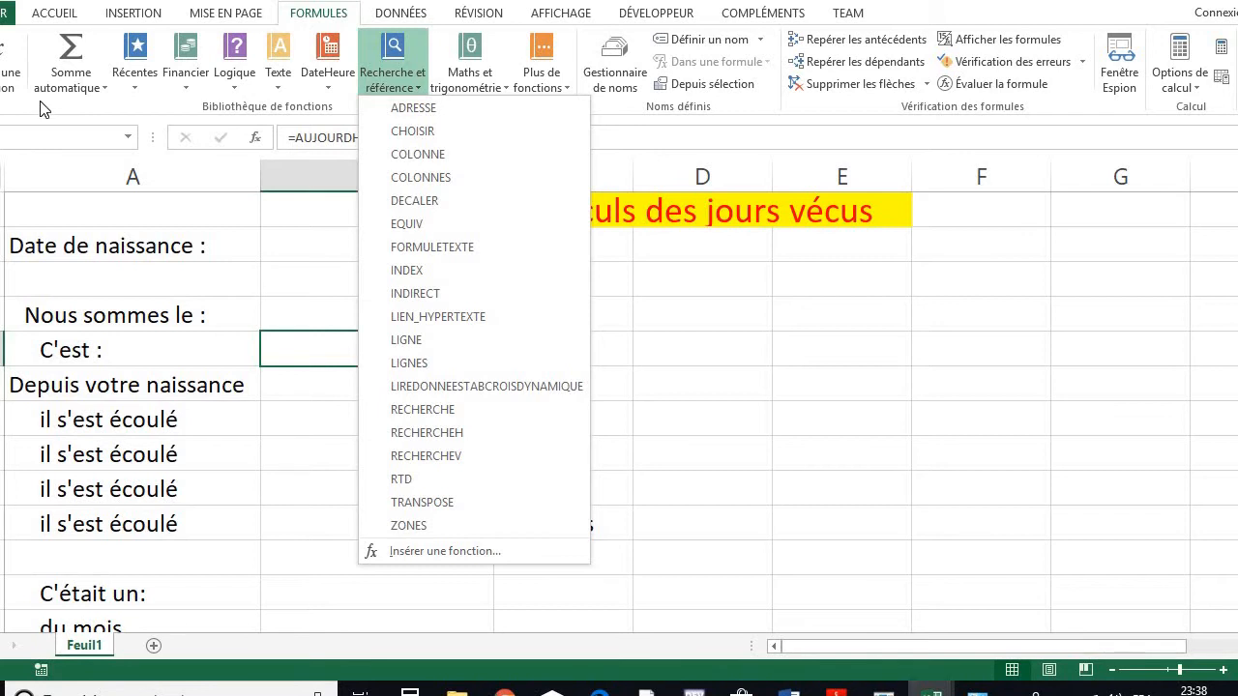
Open the cell format settings for the "C'est :" date in B5 and choose the Personnalisée number category
click(259, 220)
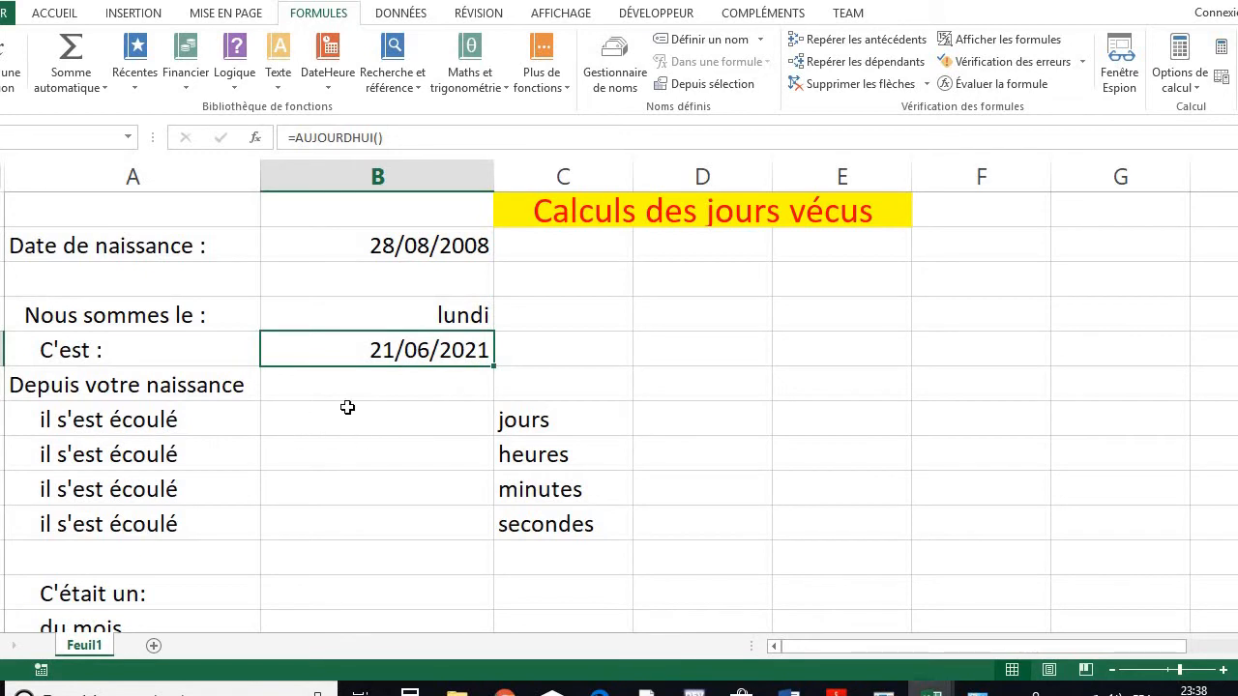
right_click(433, 350)
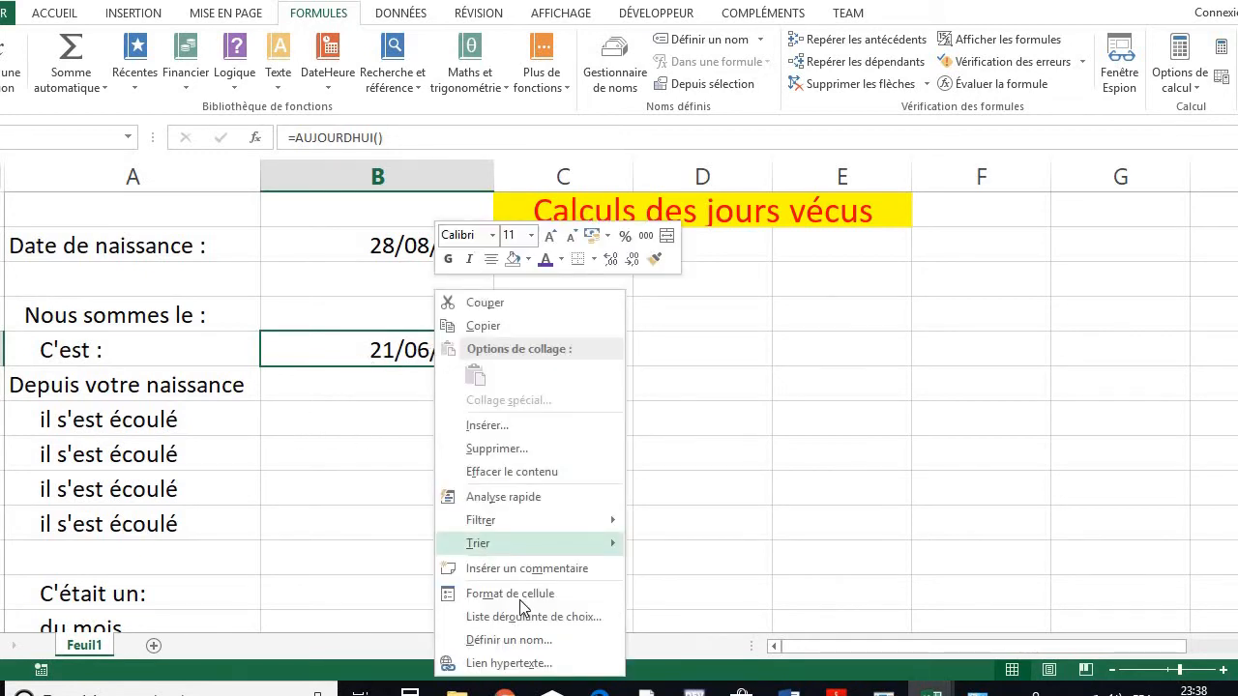
key(Escape)
key(Escape)
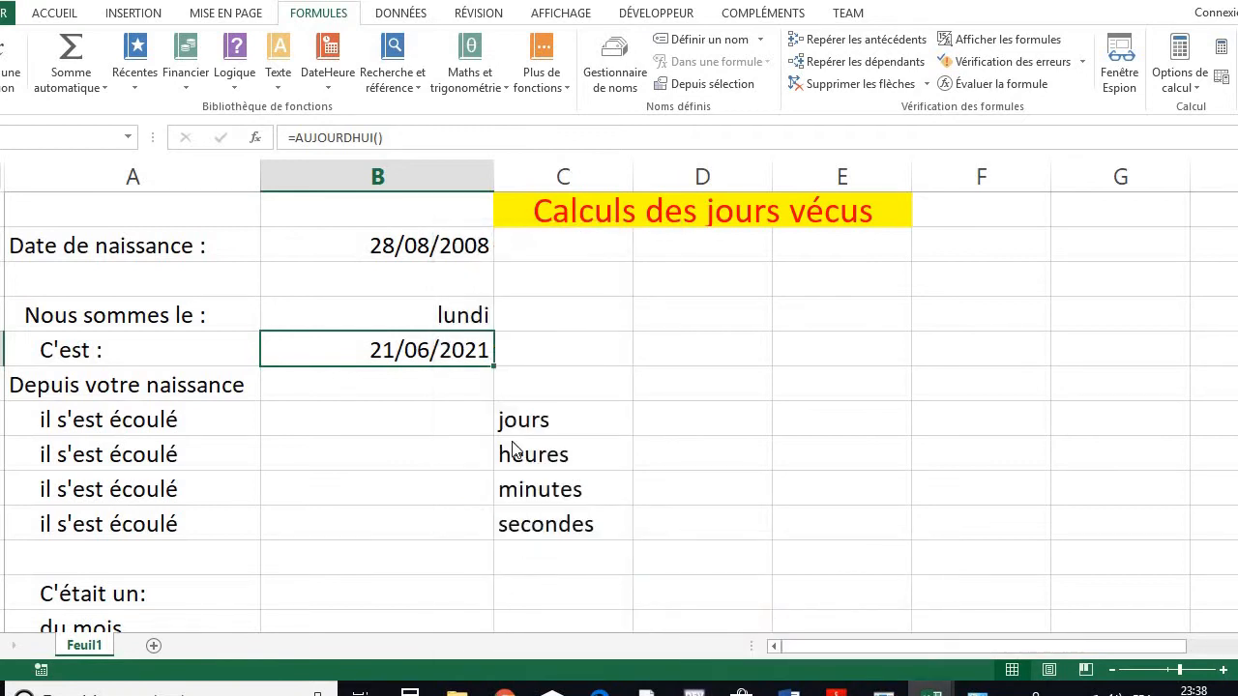
drag(352, 255, 579, 120)
click(627, 333)
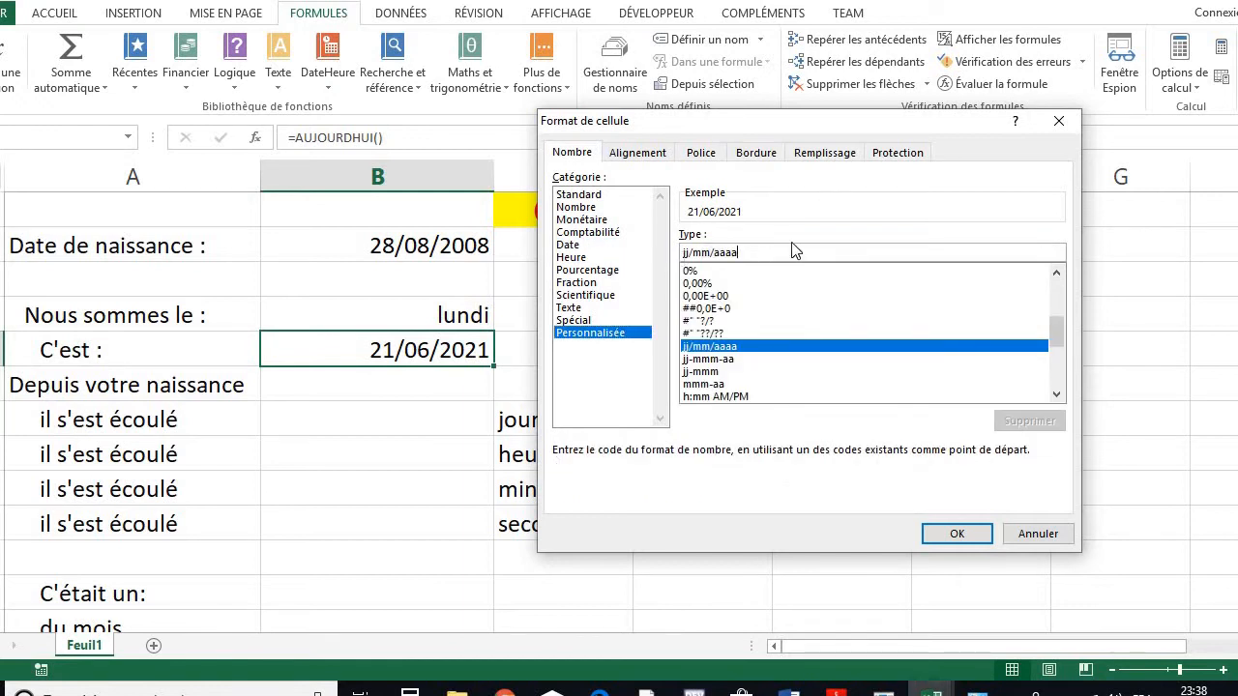
Replace B5's custom format code jj/mm/aaaa with a repeated-m month code that displays only the month name, and apply it
key(Tab)
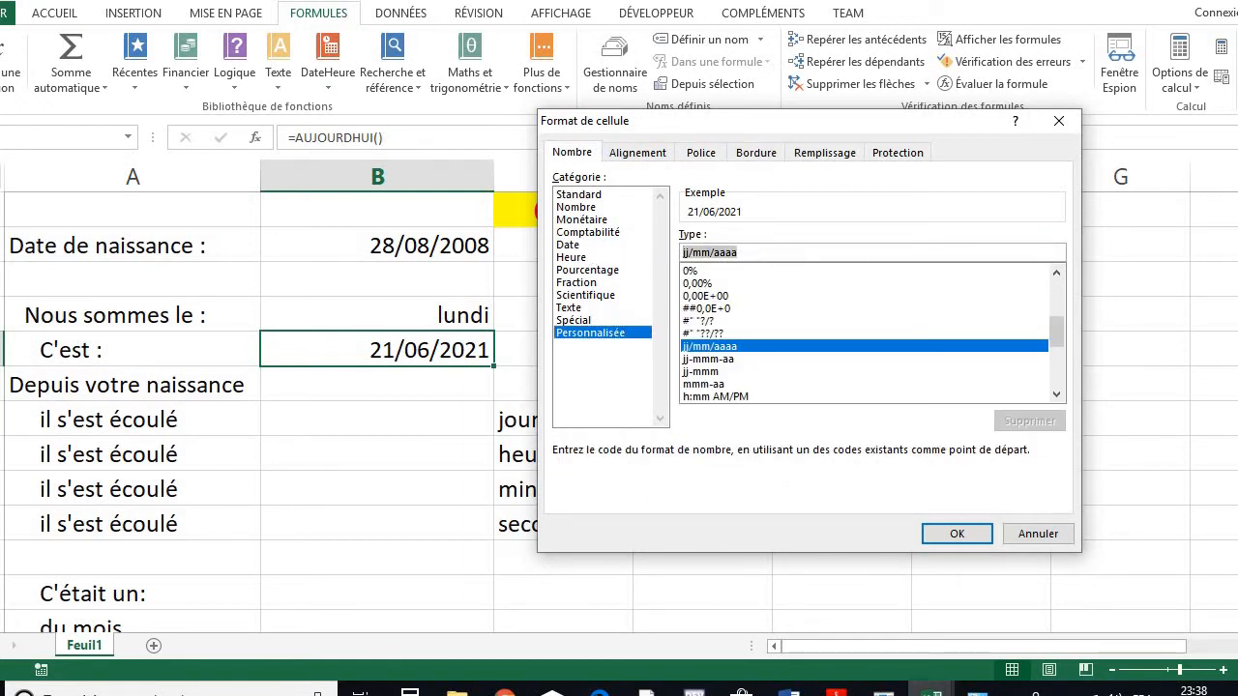
key(BackSpace)
text(m)
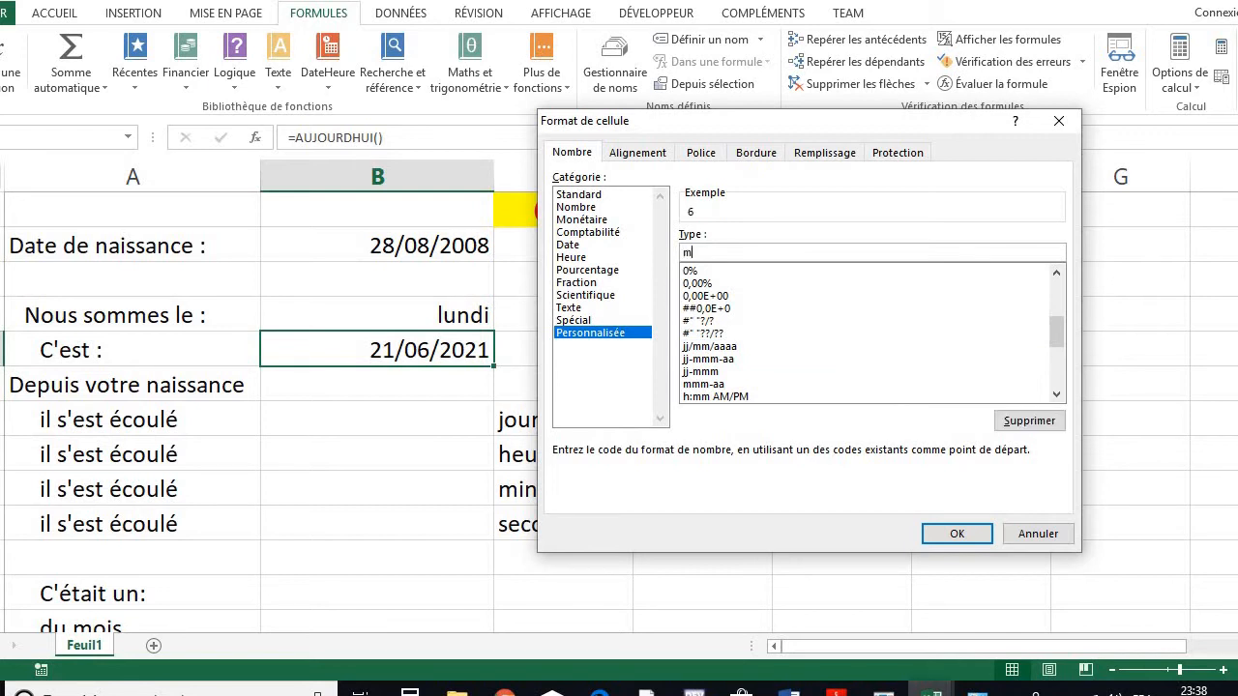
text(mm)
key(Return)
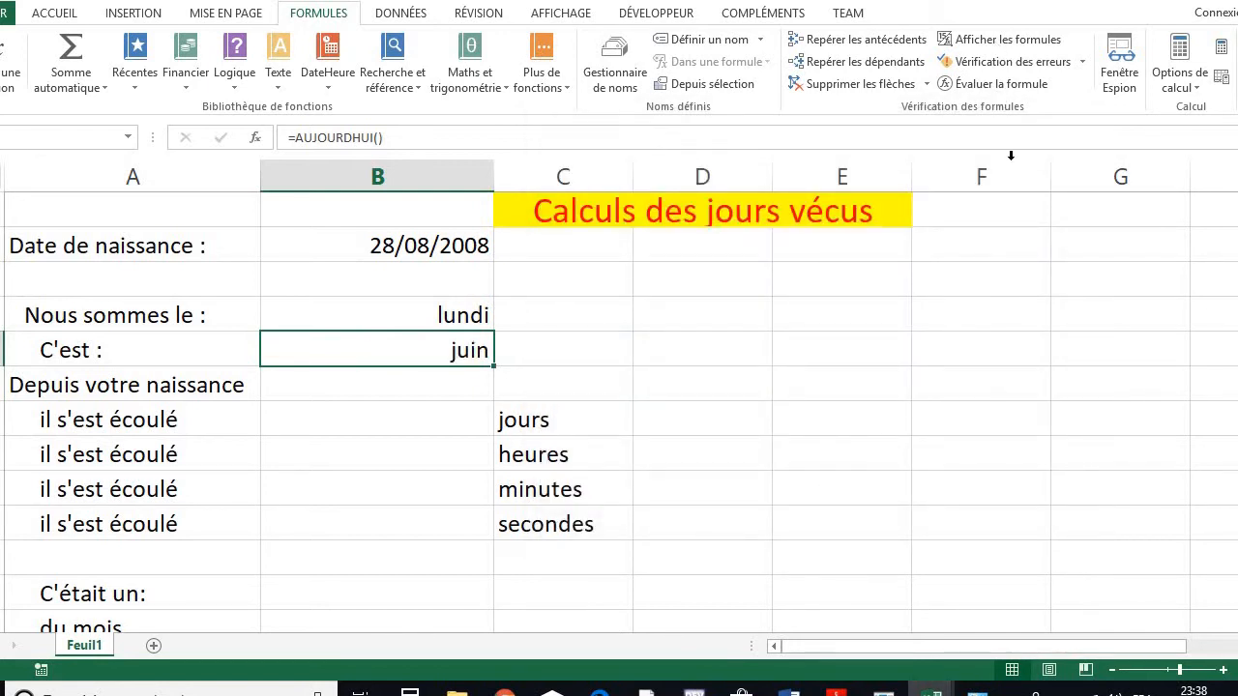
Enter the formula =B4-B2 in B7 to calculate the number of days elapsed since birth
click(416, 425)
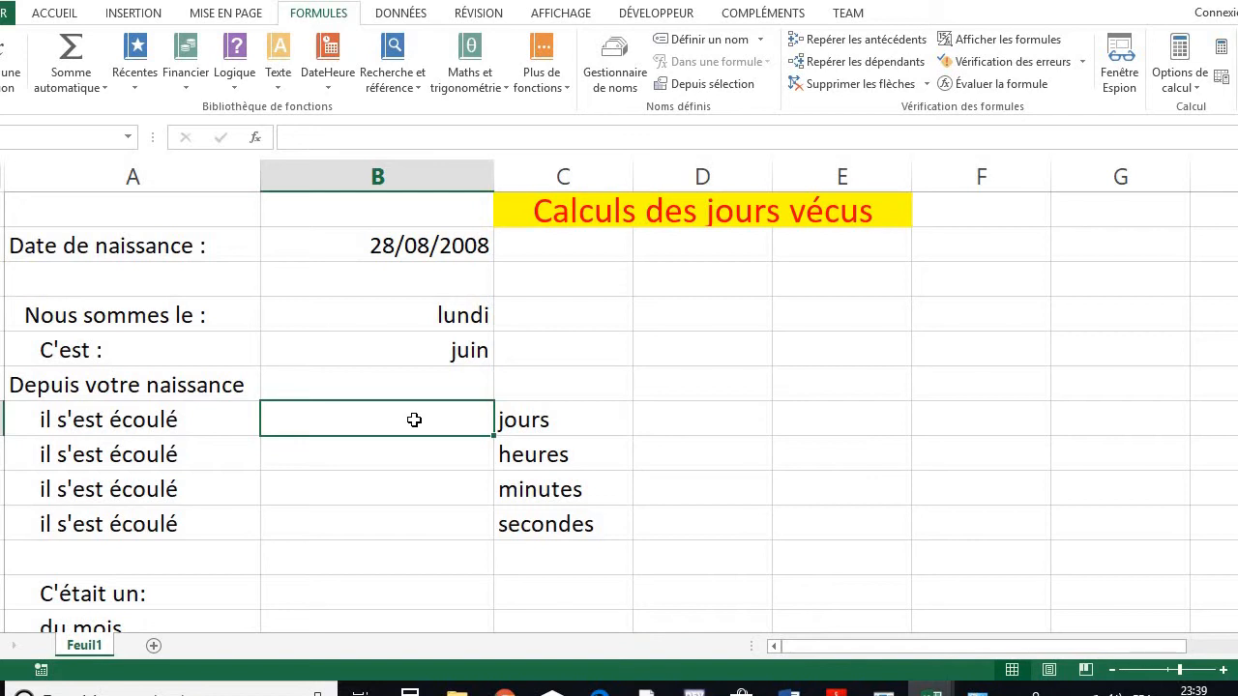
click(50, 14)
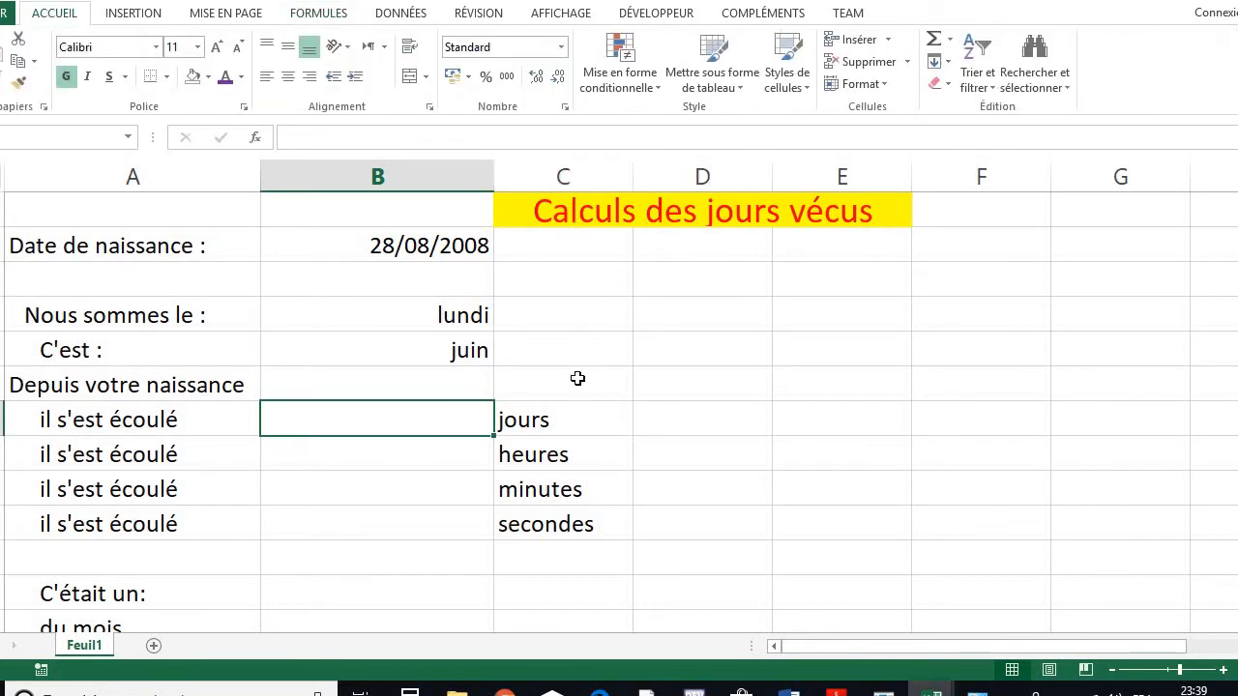
text(=)
click(411, 319)
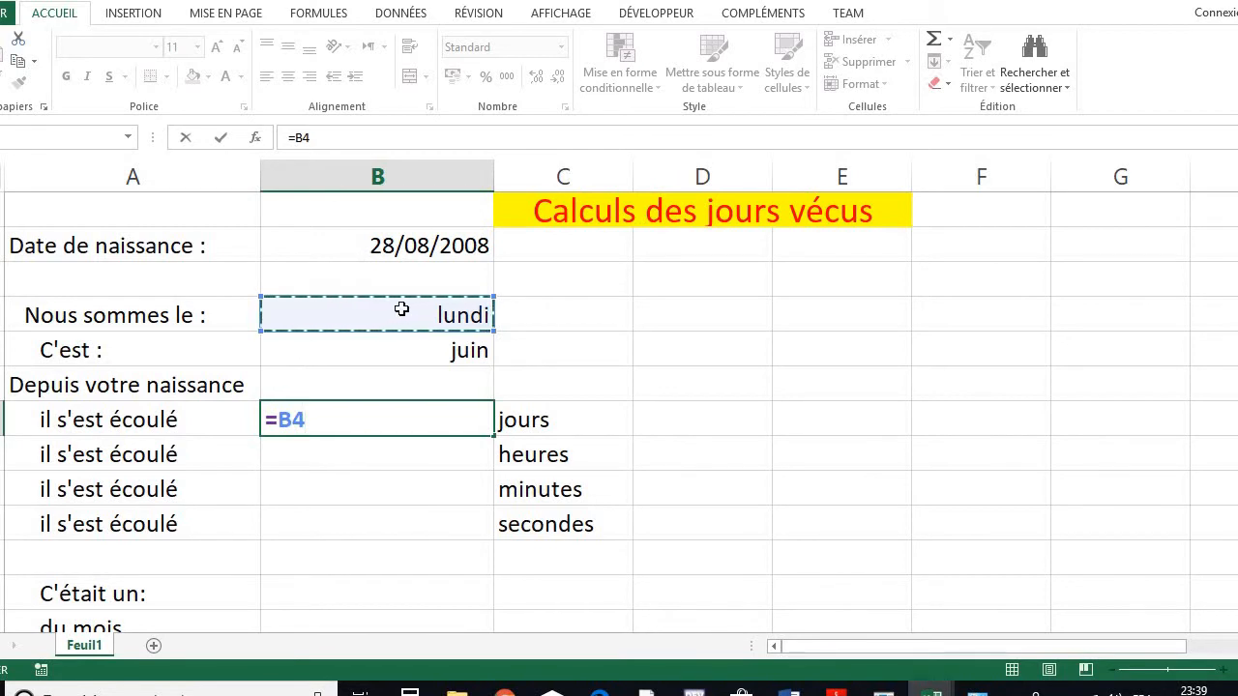
text(-)
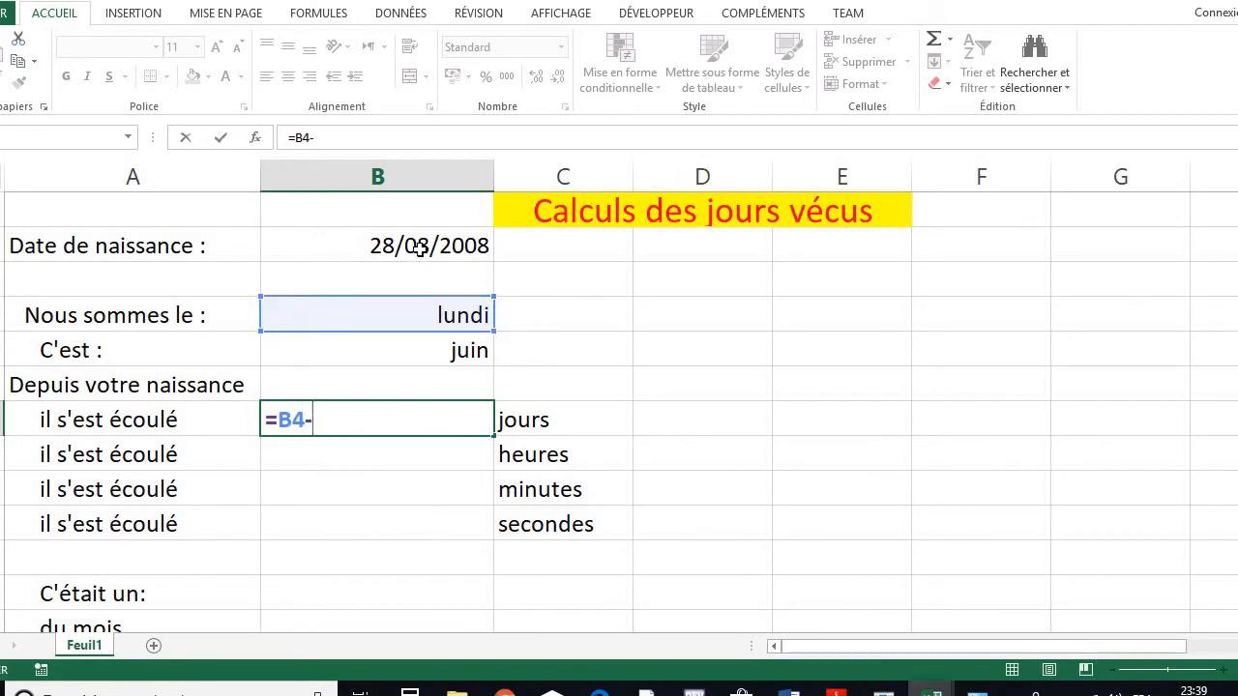
click(417, 248)
key(Return)
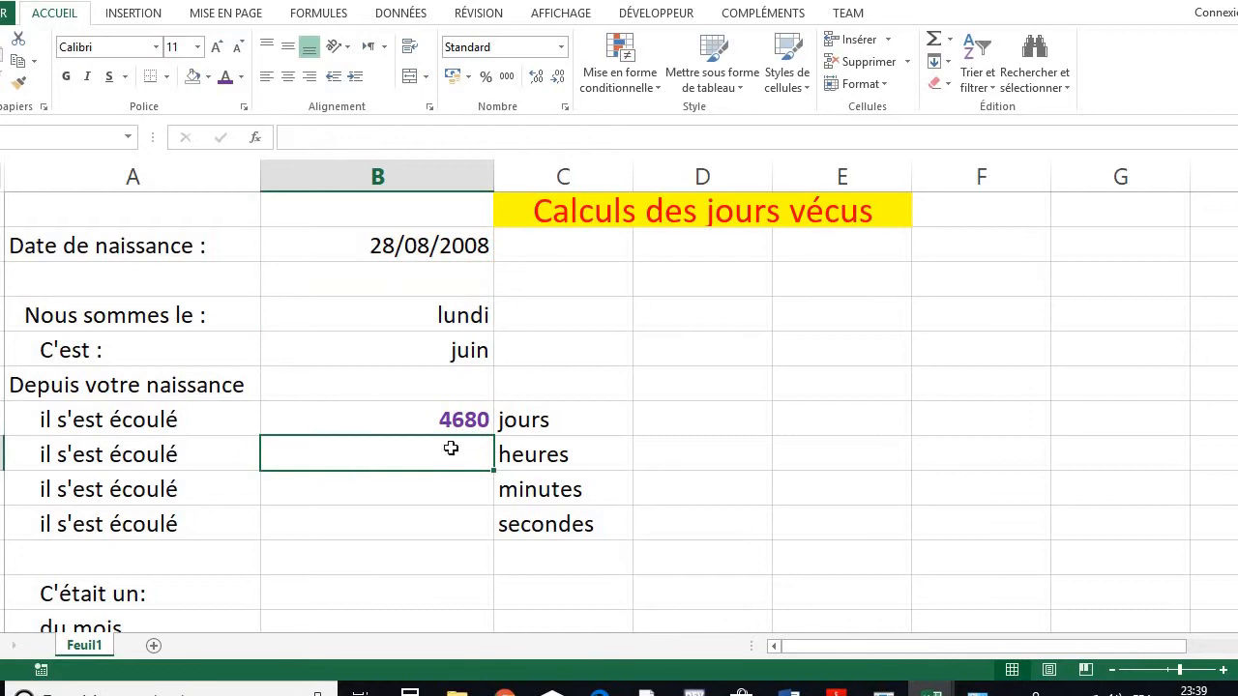
Replace the day, month and year of the date of birth in B2 with another person's birth date
click(430, 421)
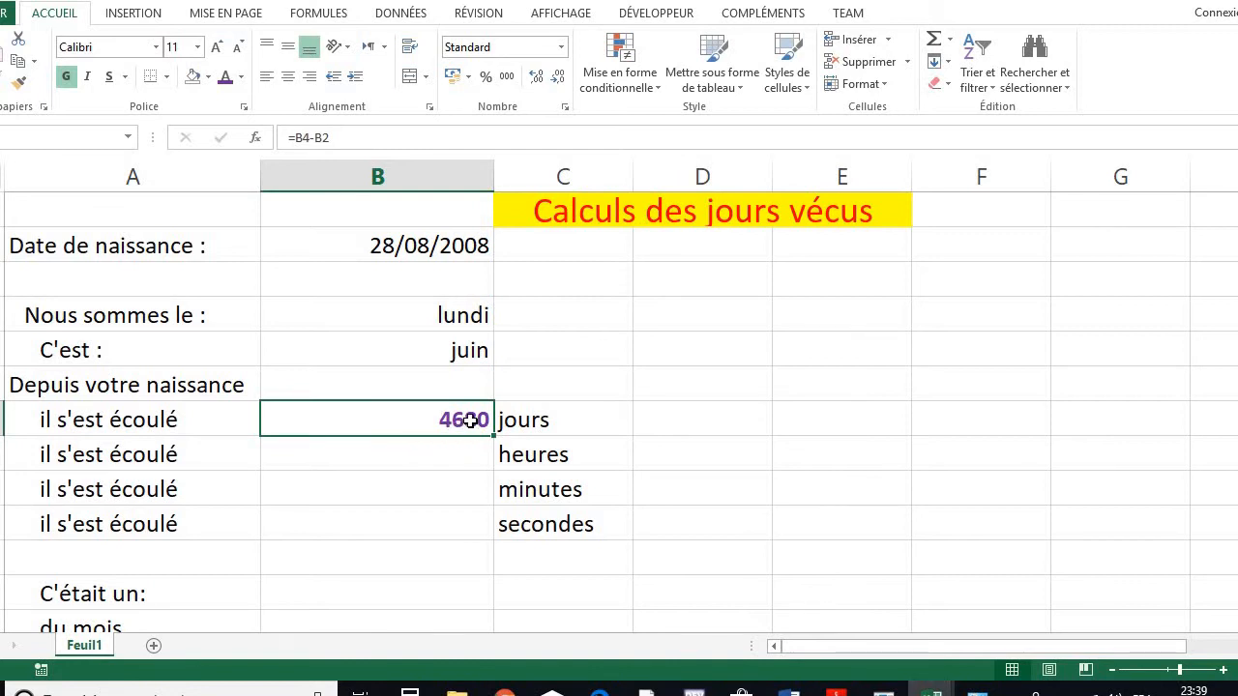
double_click(410, 244)
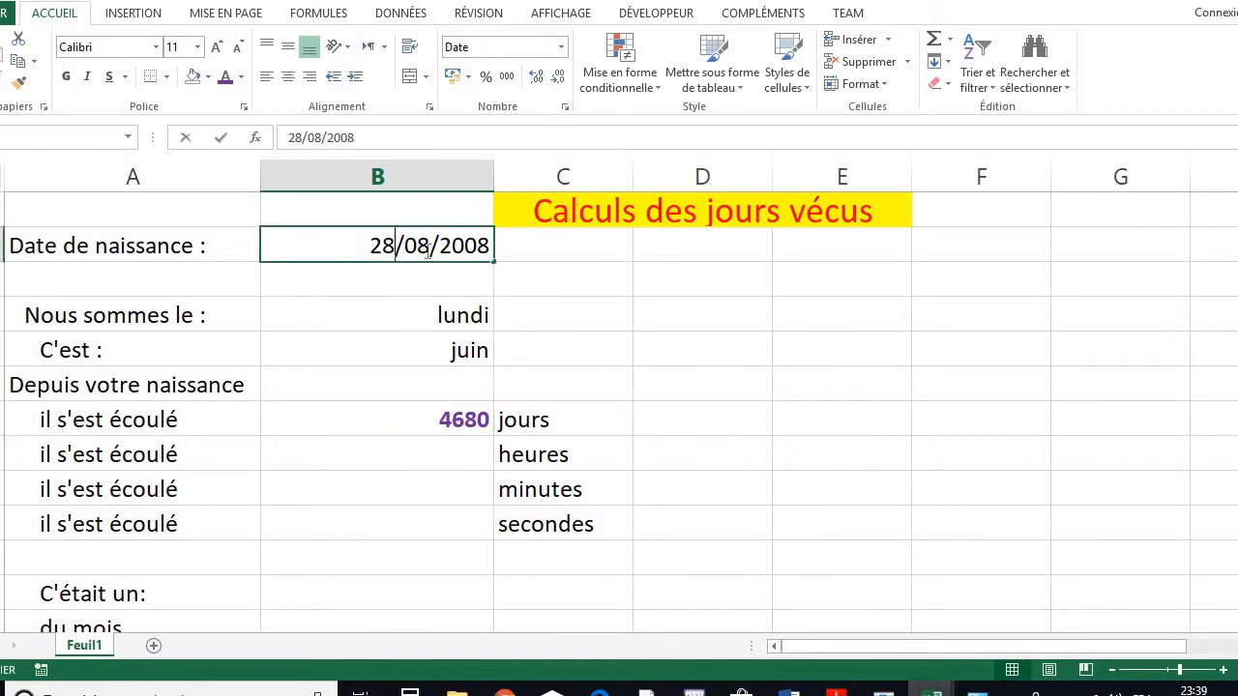
drag(401, 242, 400, 215)
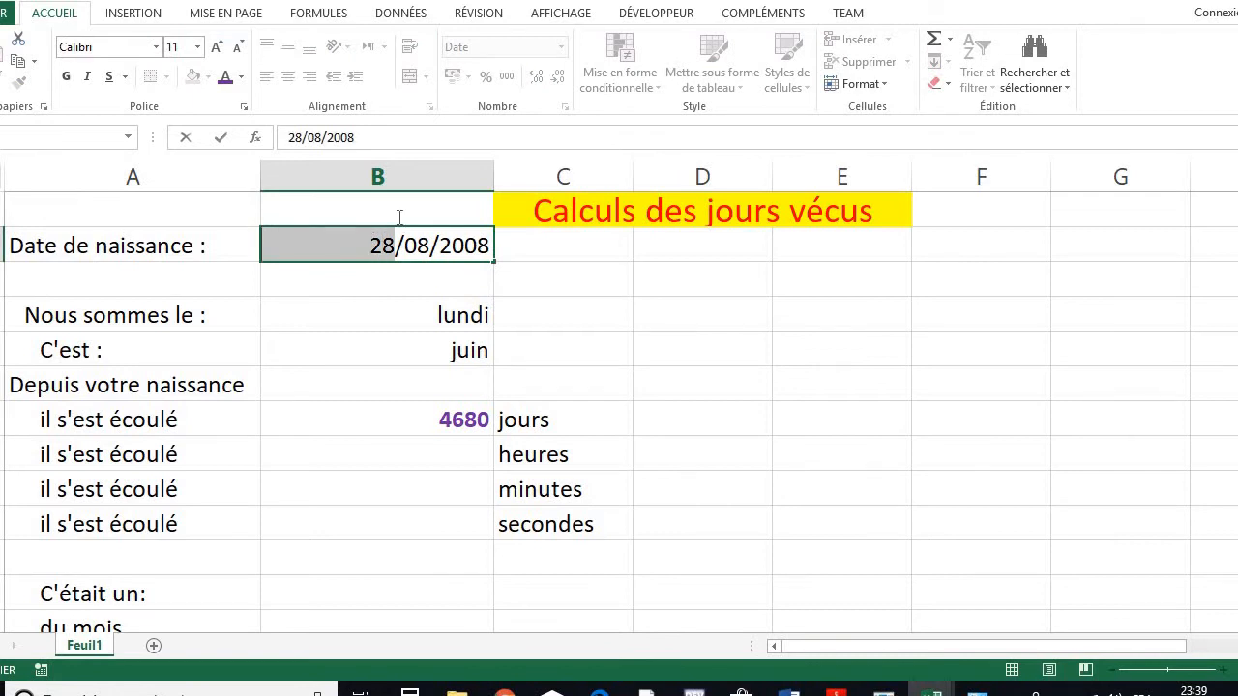
text(12)
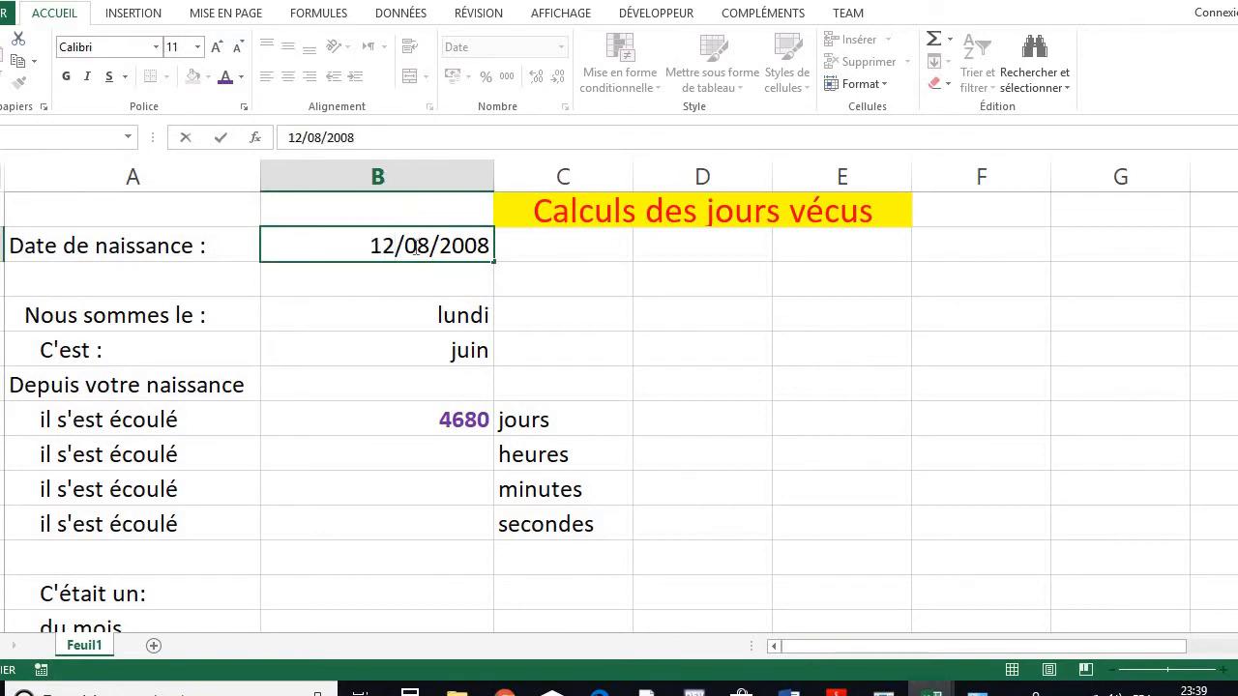
drag(397, 245, 441, 178)
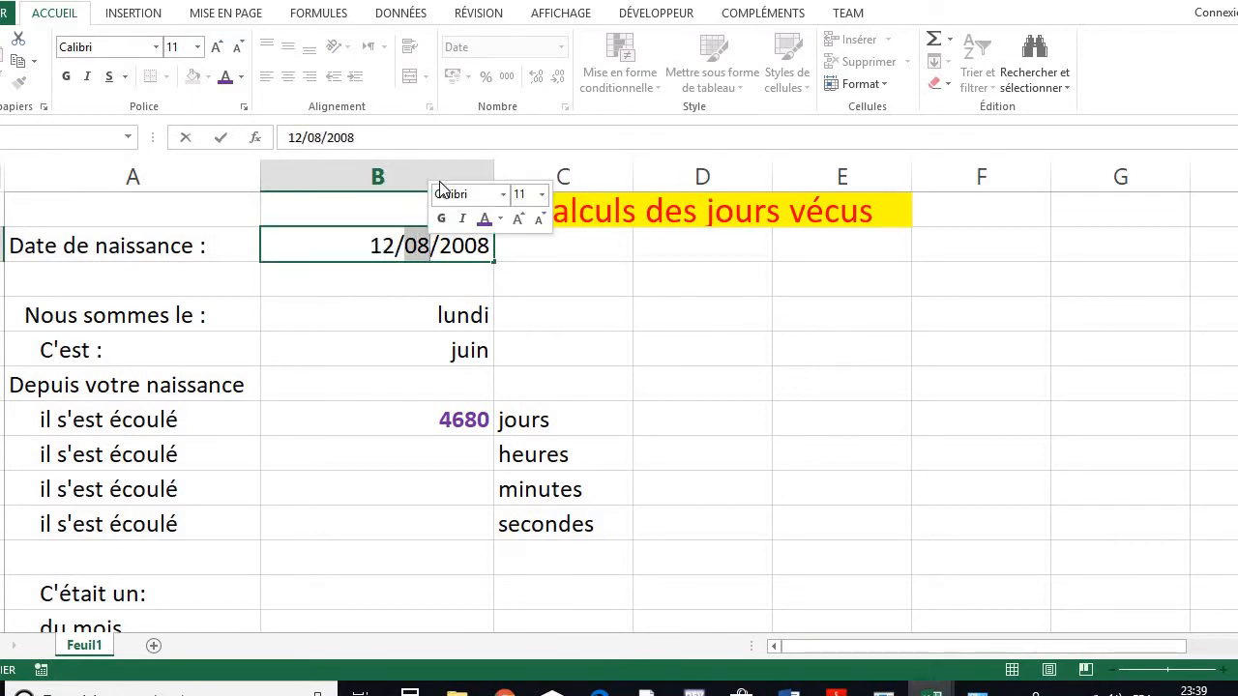
text(11)
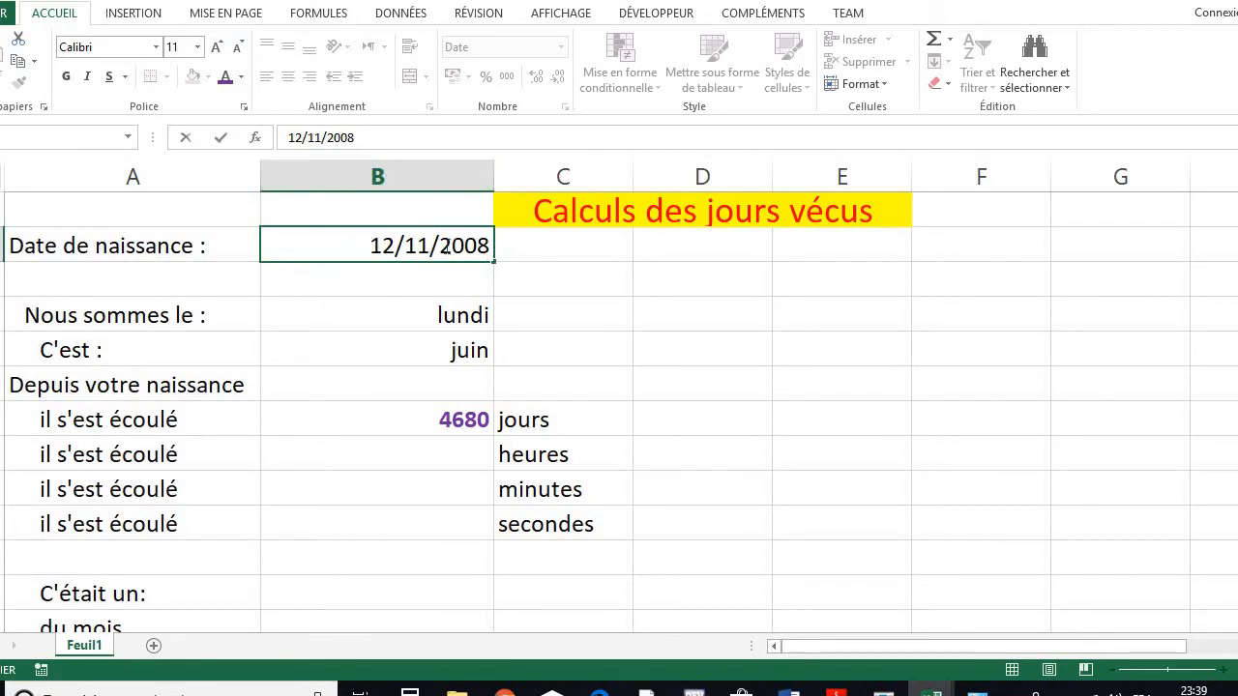
drag(442, 245, 493, 236)
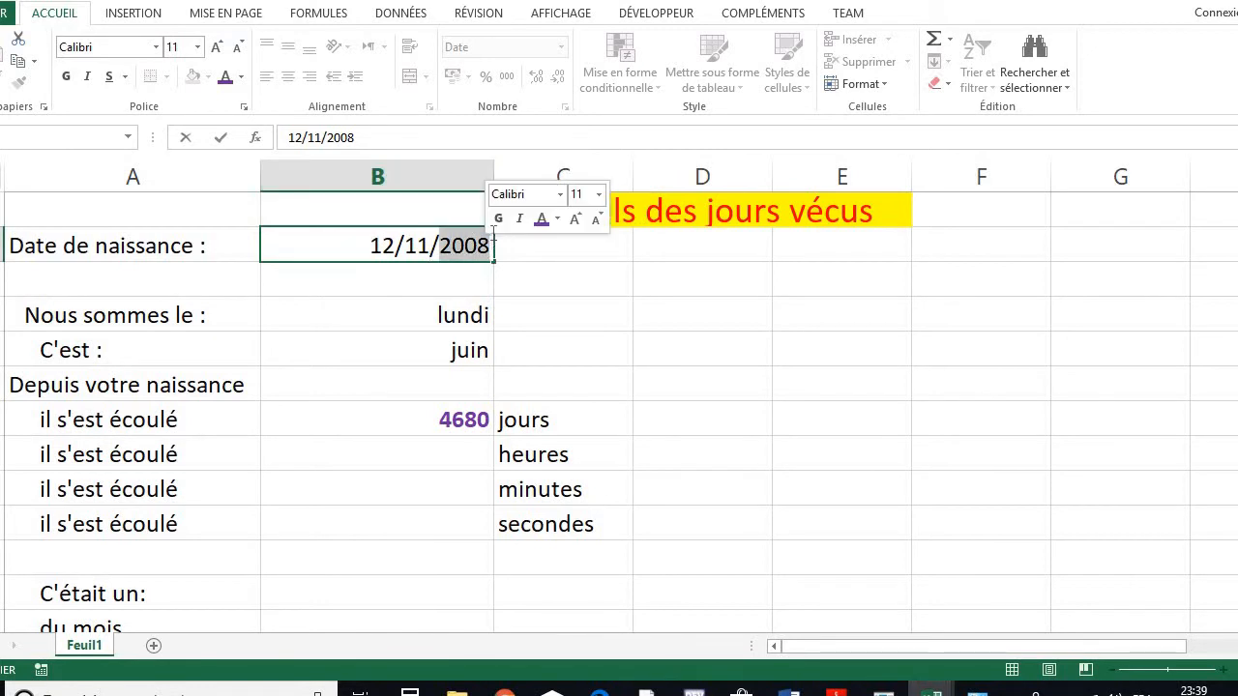
text(1973)
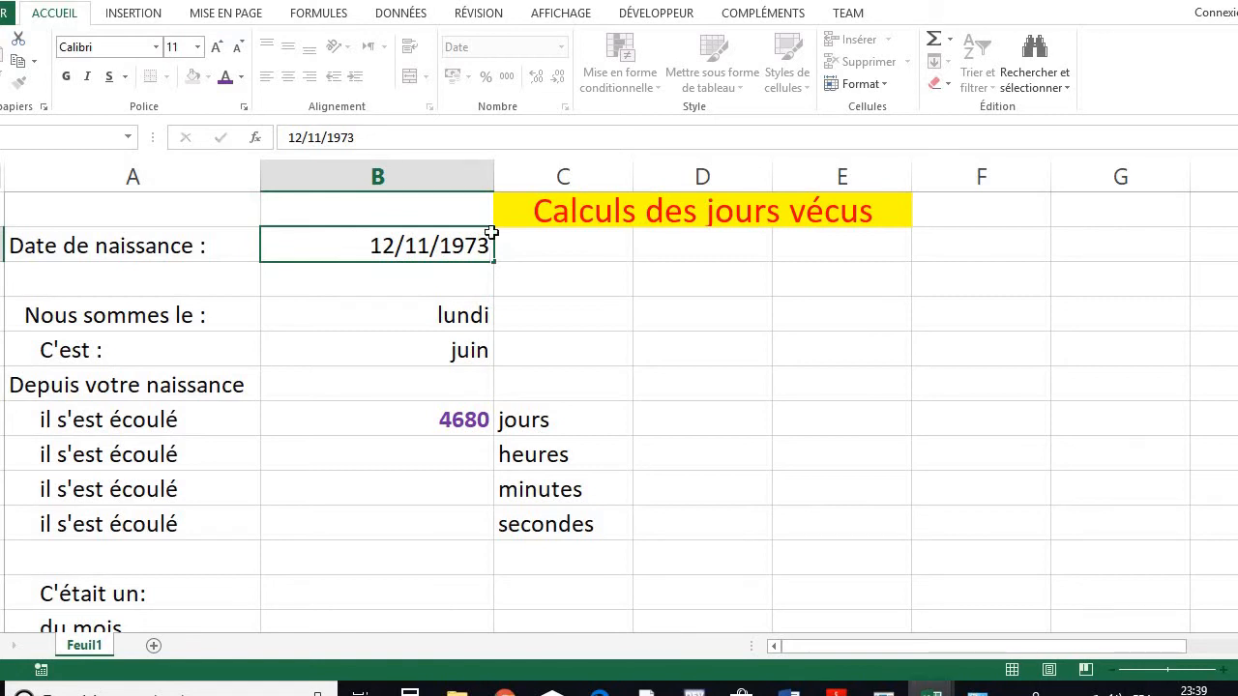
key(Return)
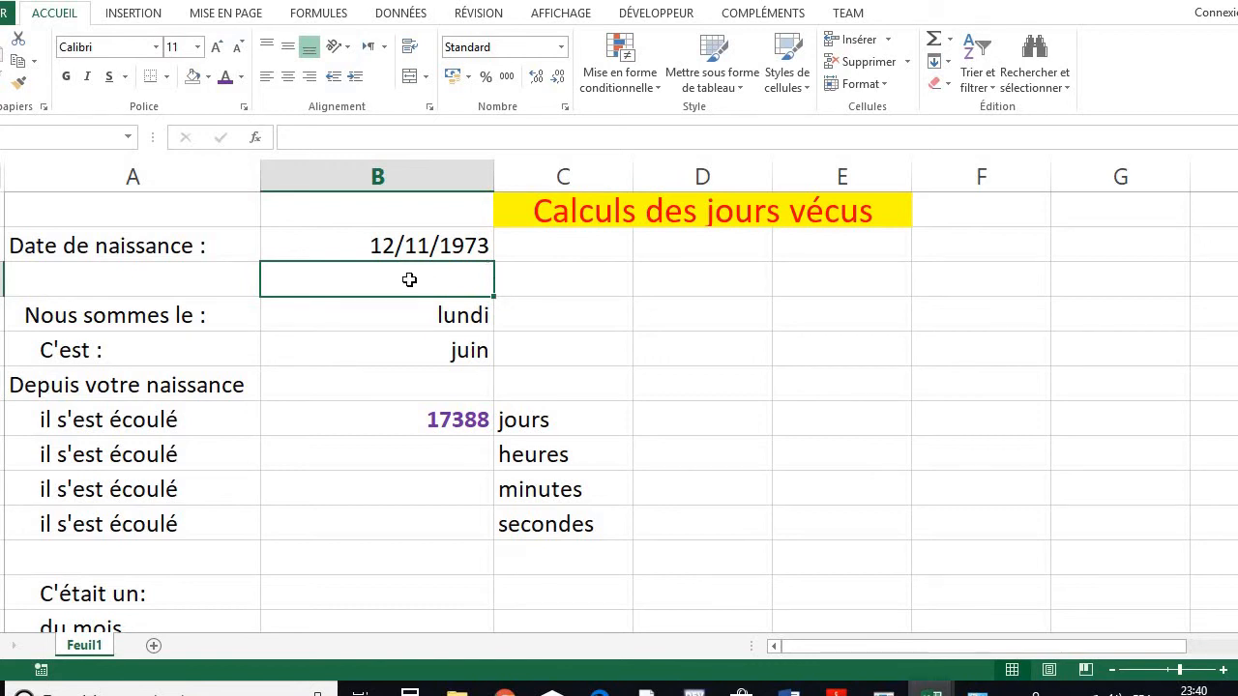
Apply the Date courte number format to the elapsed days in B7
click(458, 422)
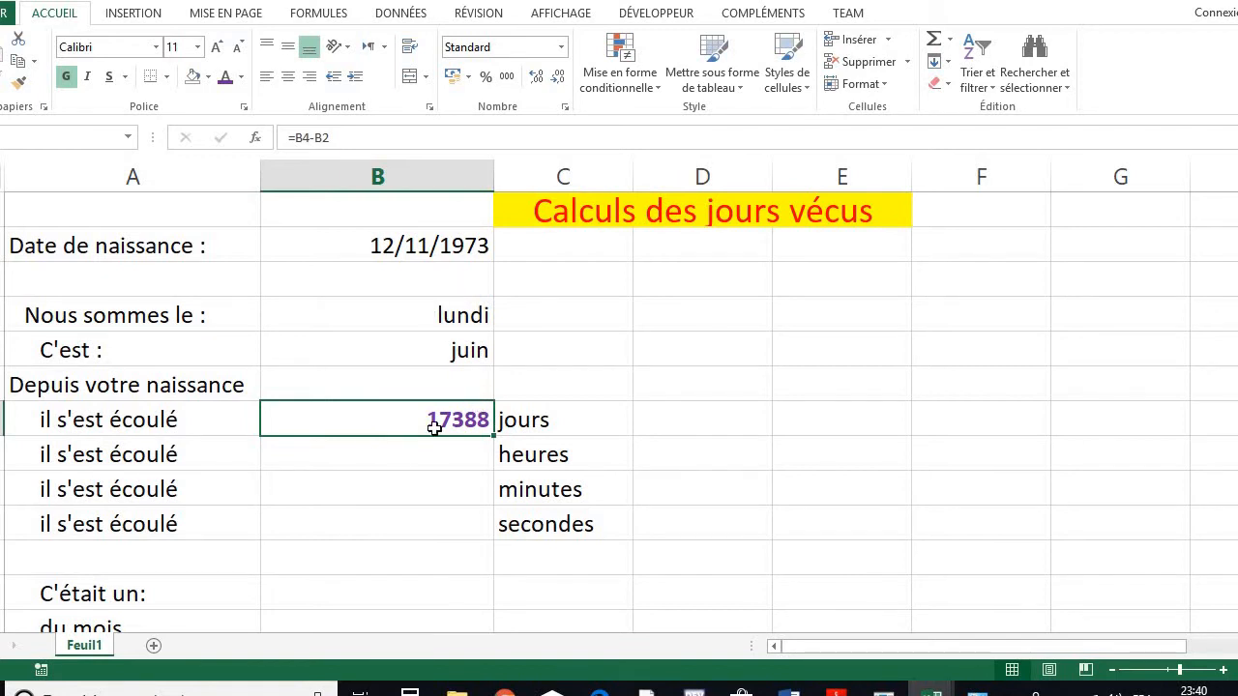
click(562, 47)
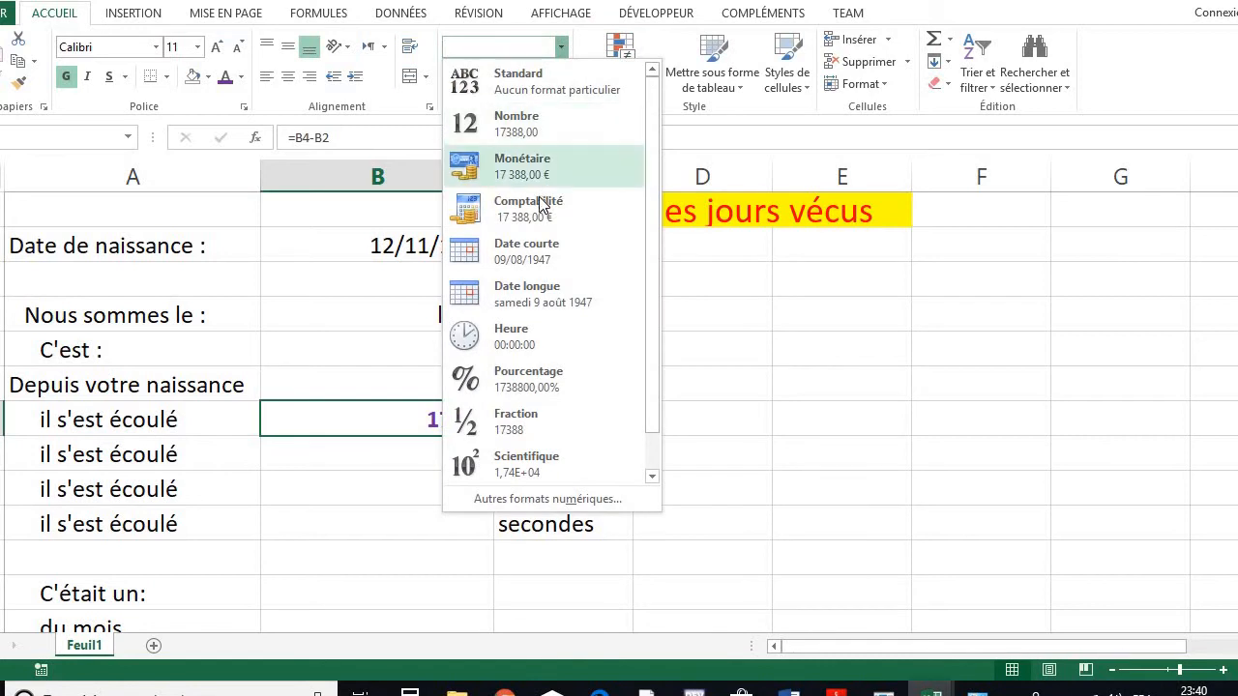
click(542, 251)
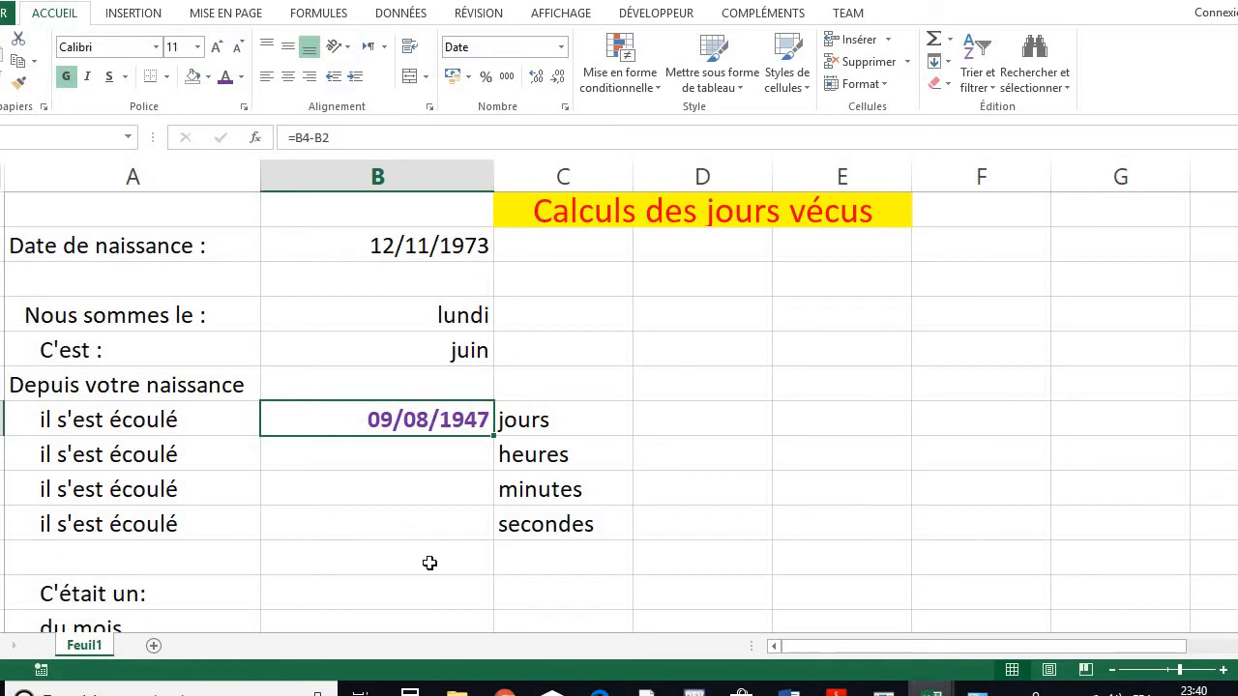
Set the number format of the elapsed days in B7 to Standard
right_click(452, 429)
click(522, 346)
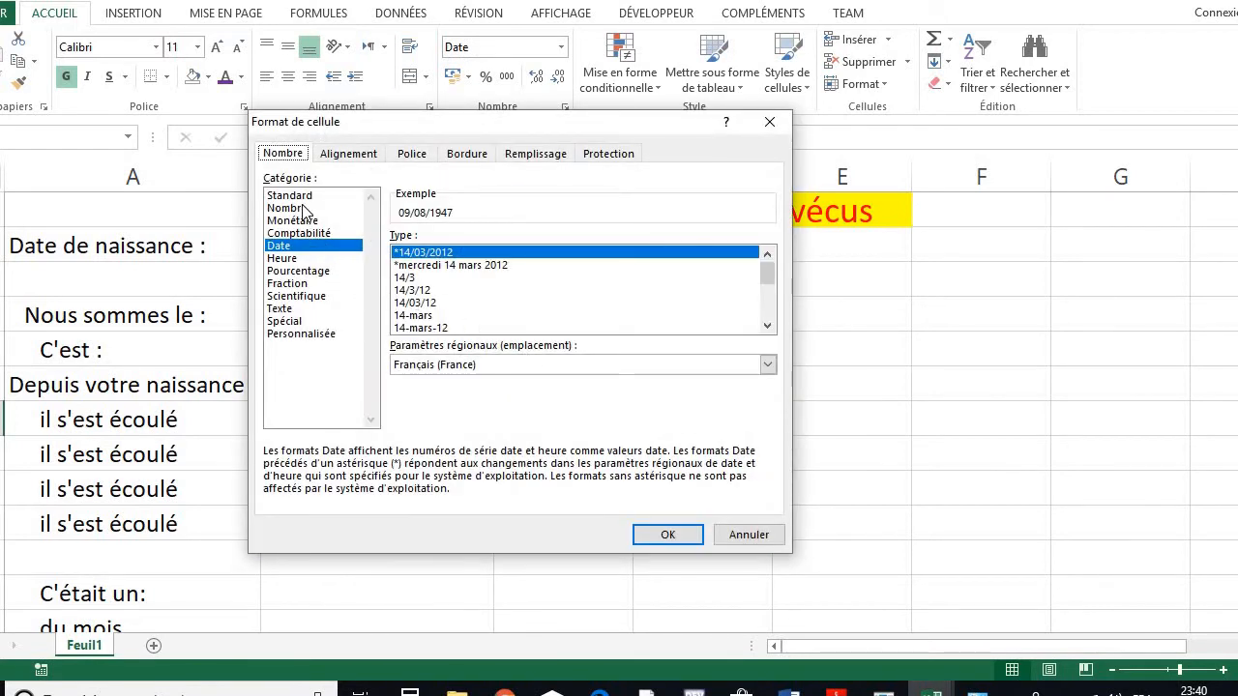
click(304, 196)
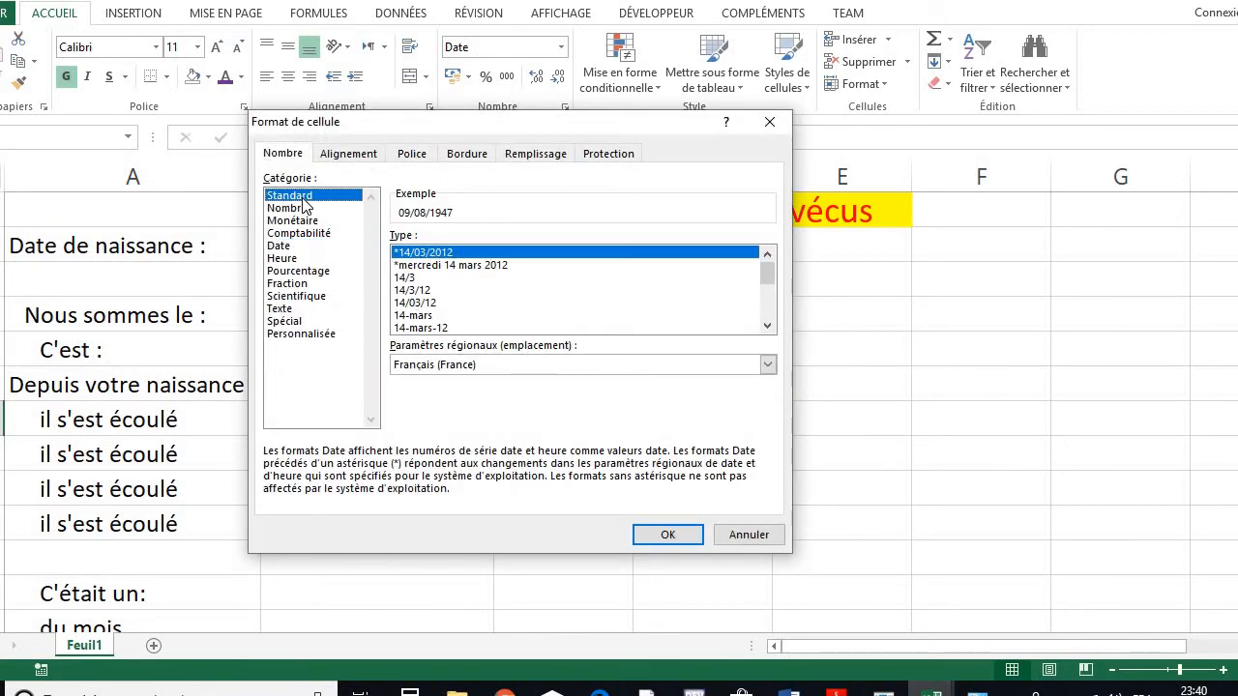
click(666, 535)
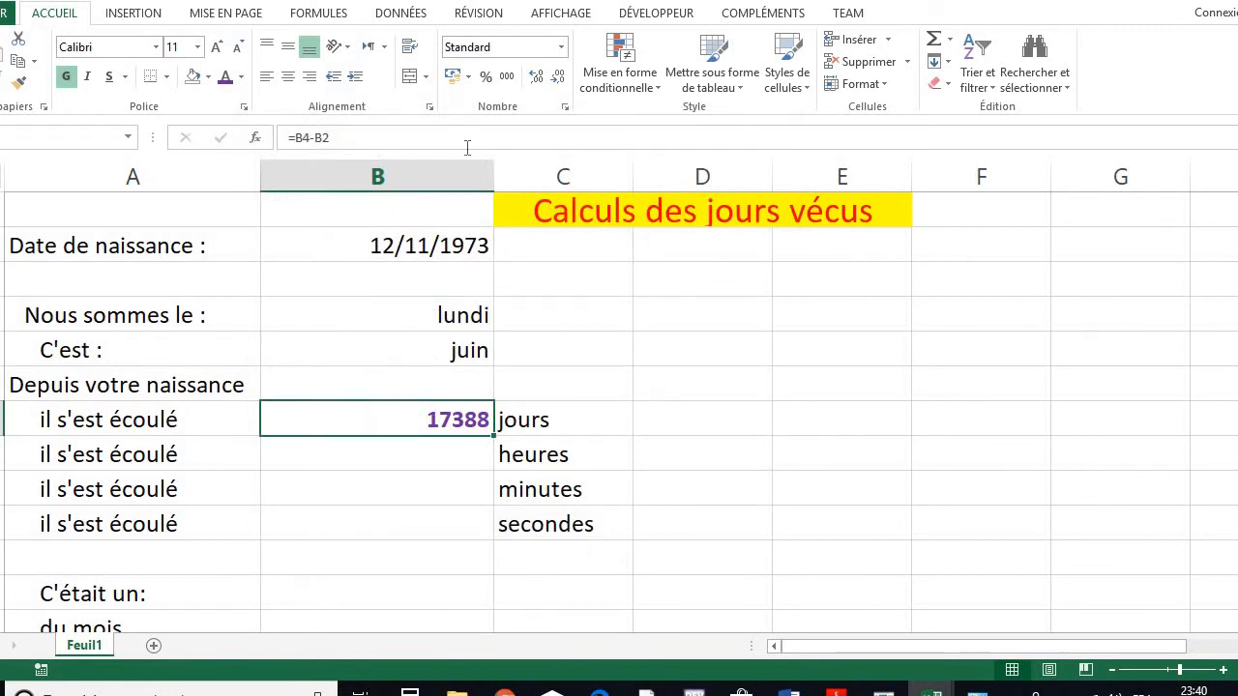
click(560, 48)
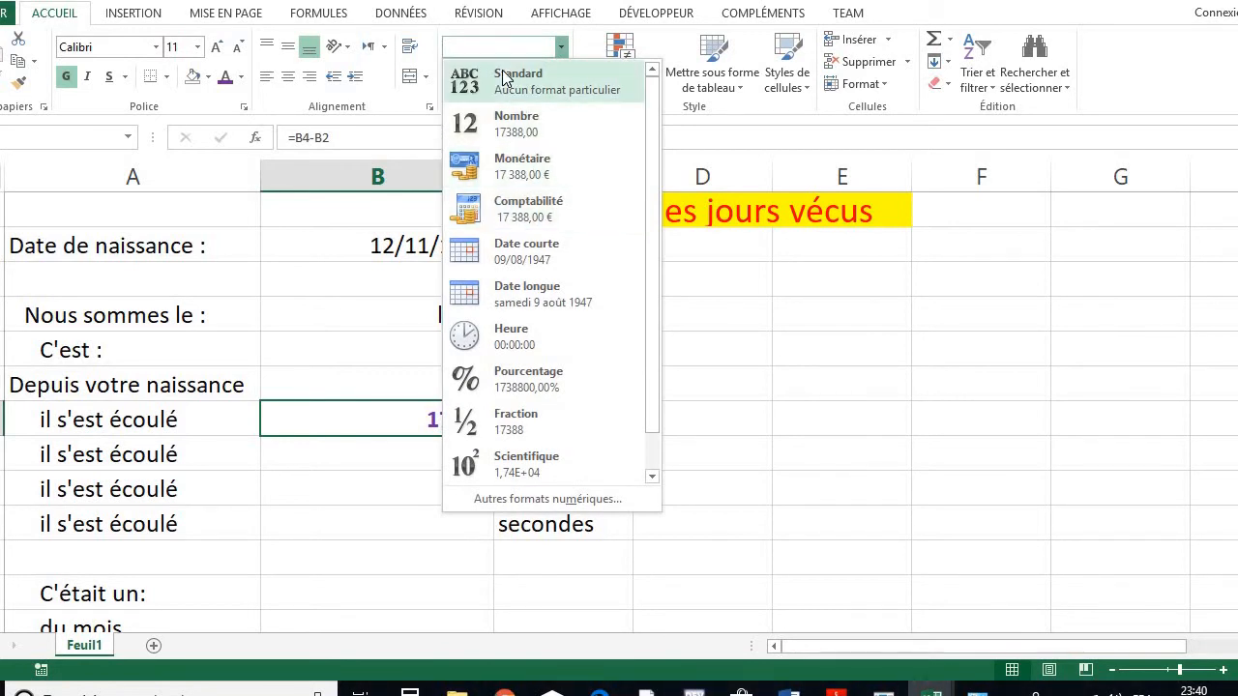
click(508, 83)
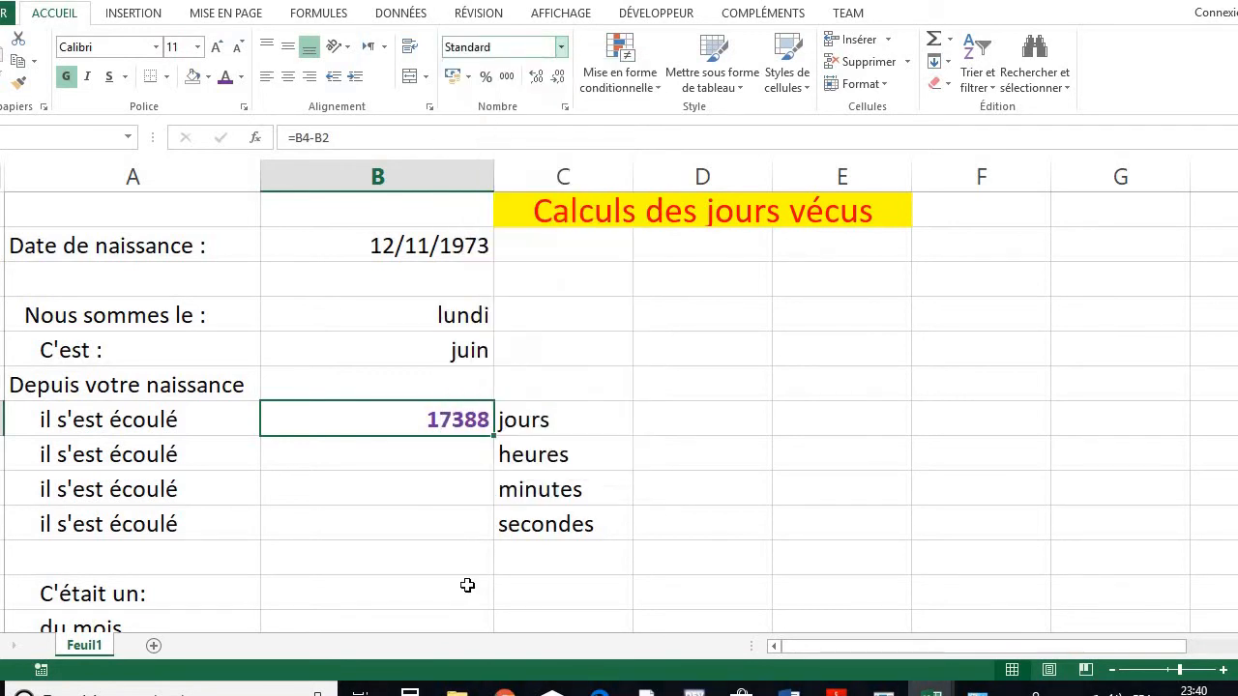
Enter the formula =B7*24 in B8 to convert the elapsed days into hours
click(393, 463)
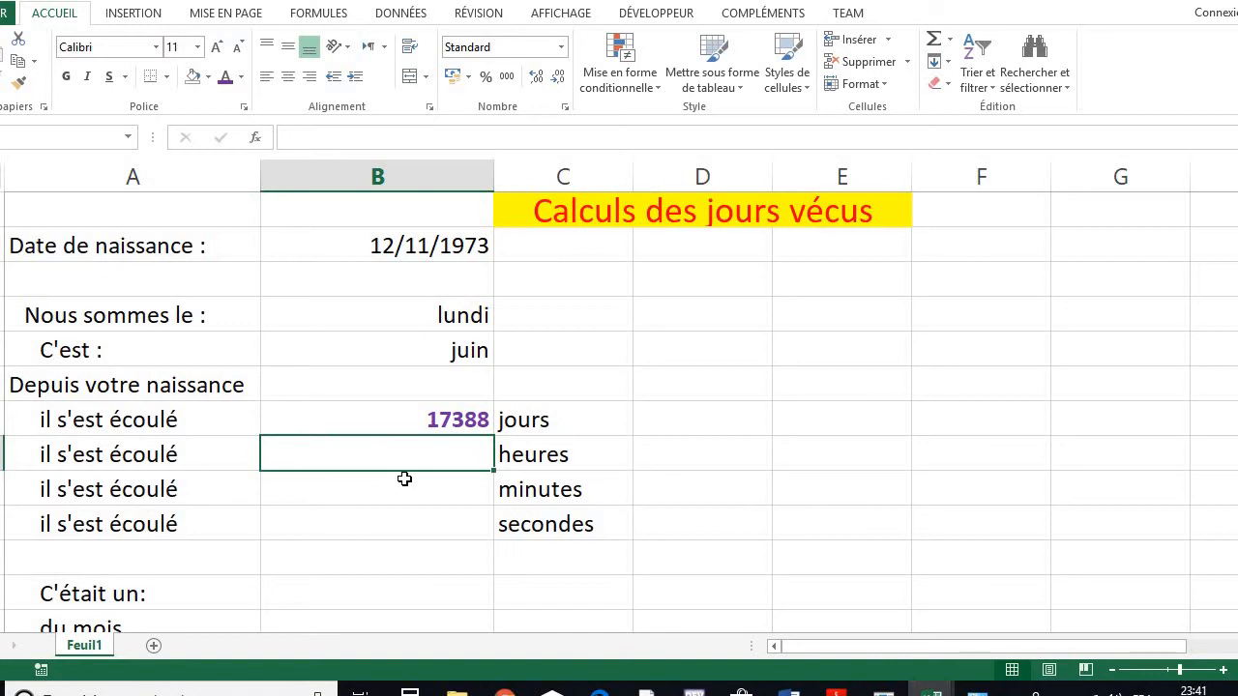
text(=)
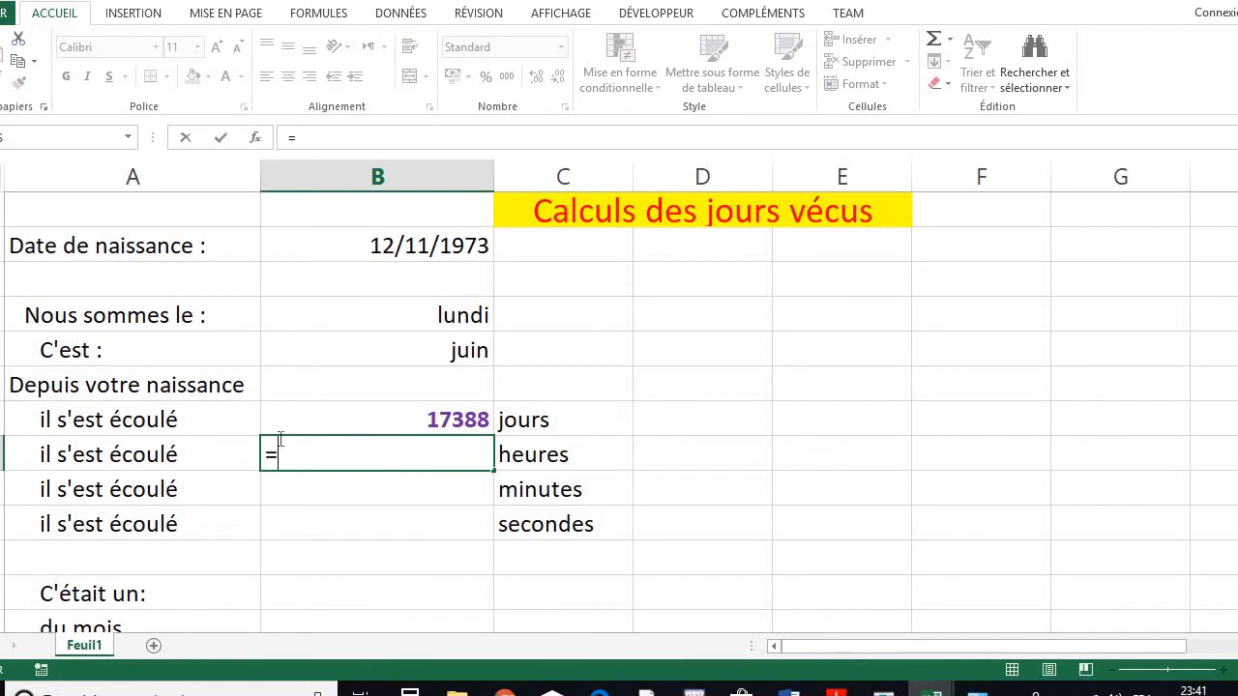
click(385, 422)
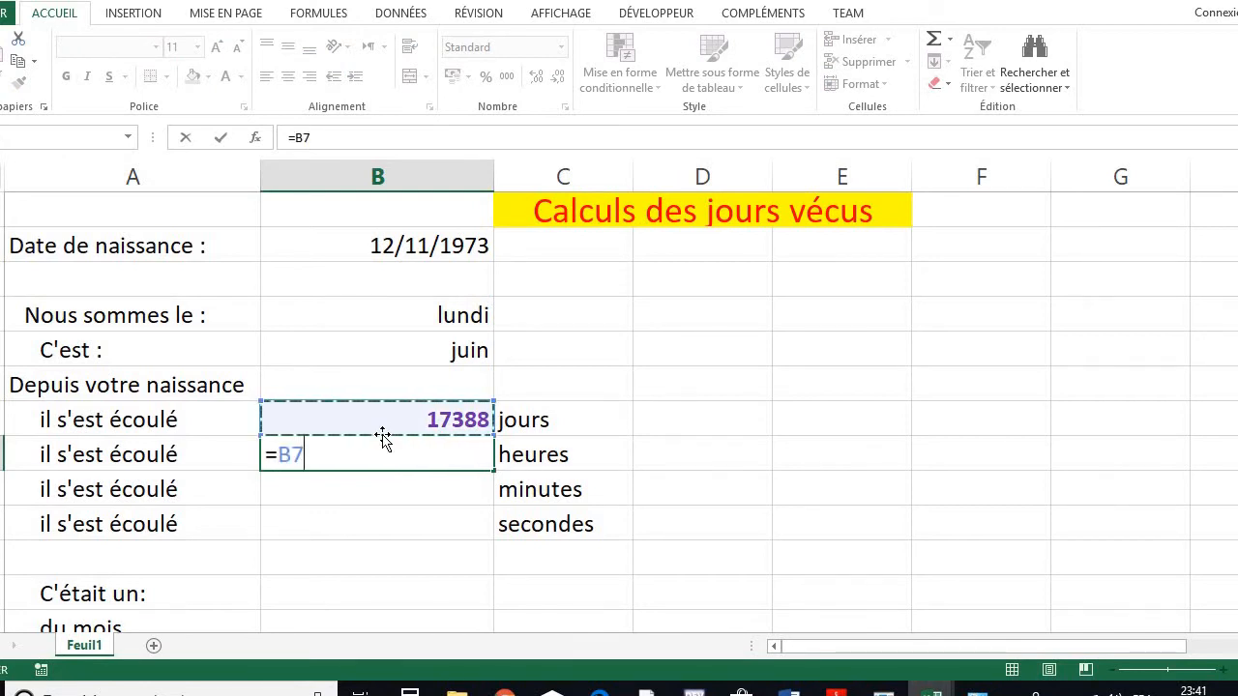
text(*2)
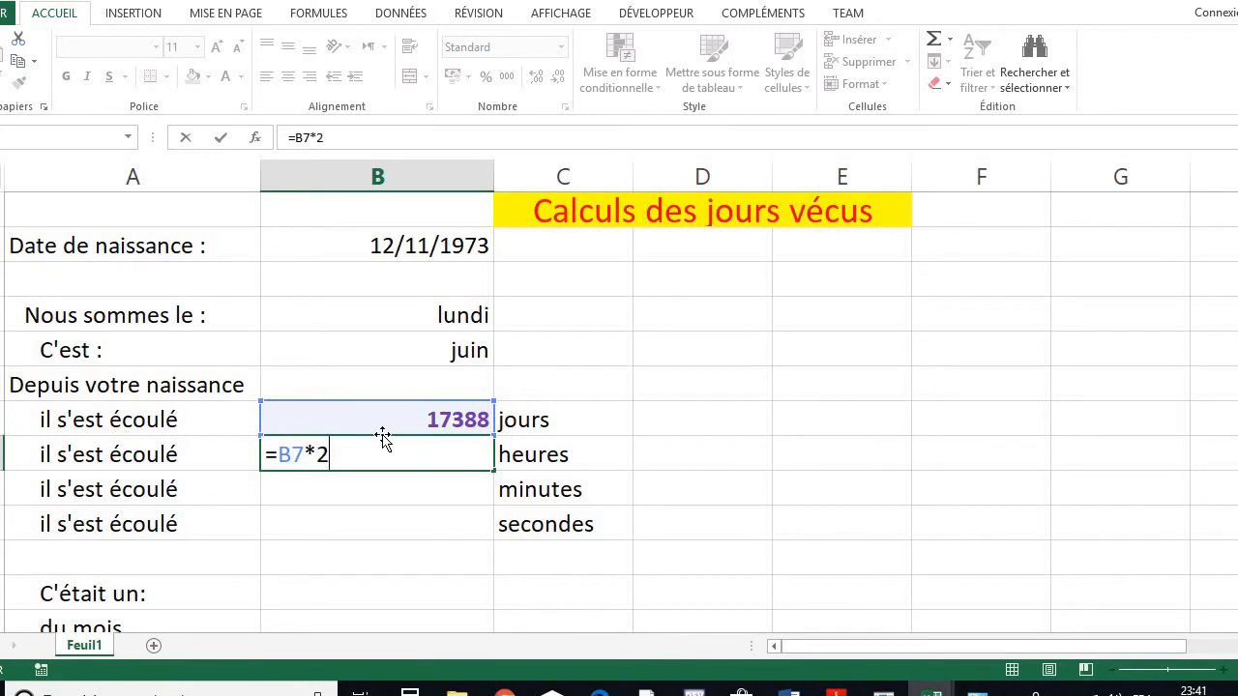
text(4)
key(Return)
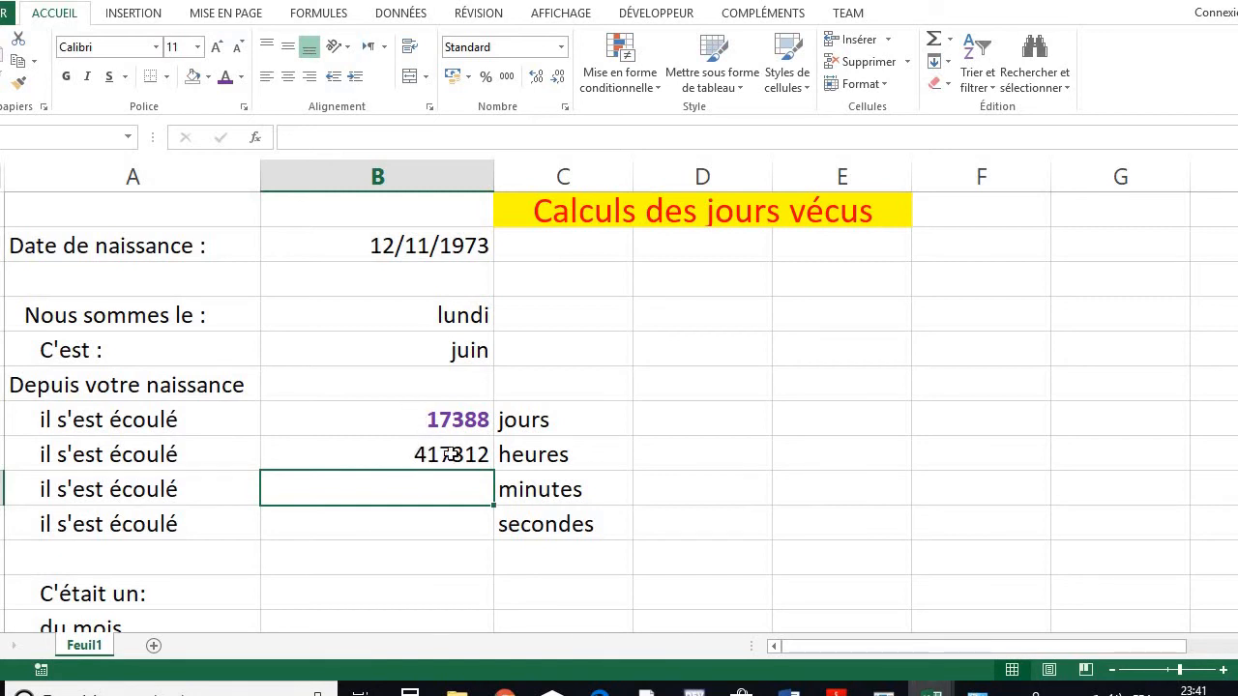
Replace the date of birth in B2 with a different birth date
double_click(389, 247)
double_click(342, 247)
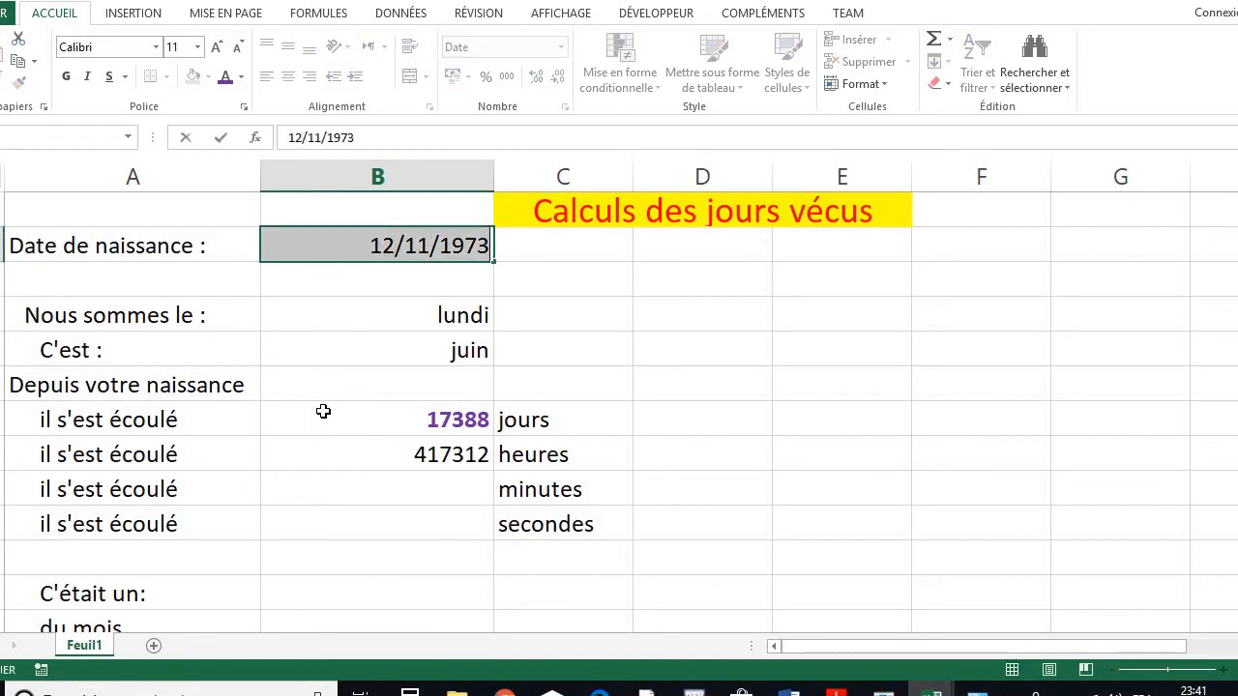
text(28/)
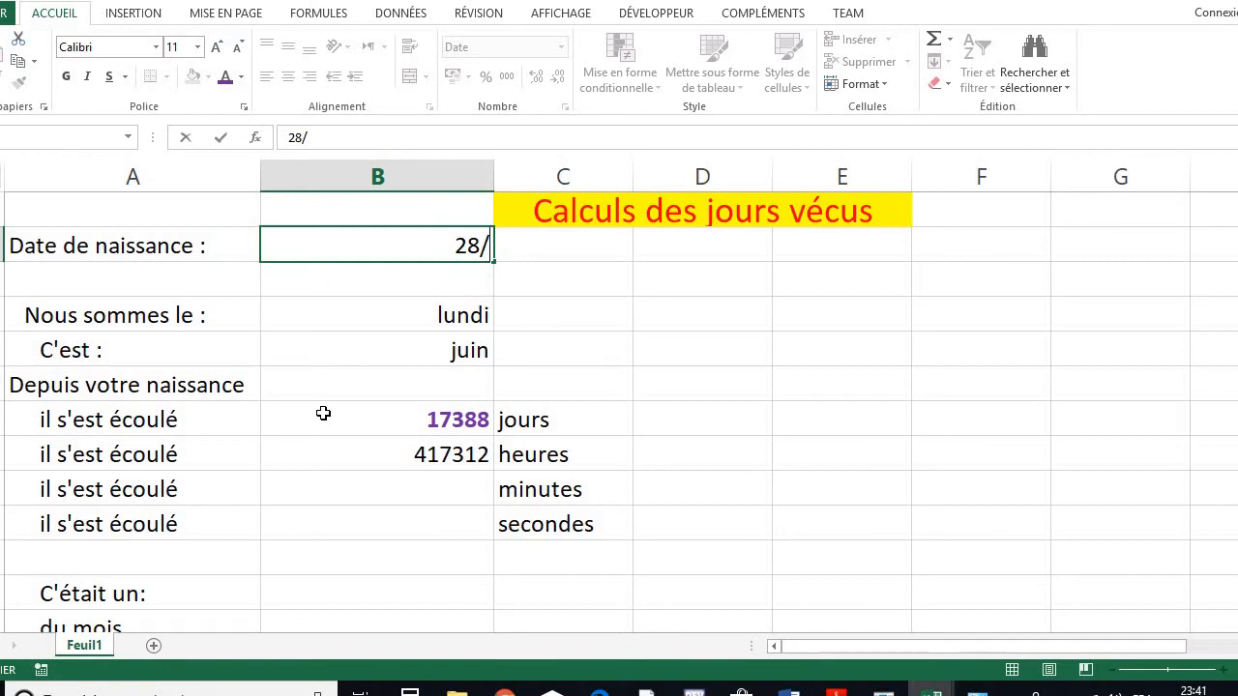
text(08)
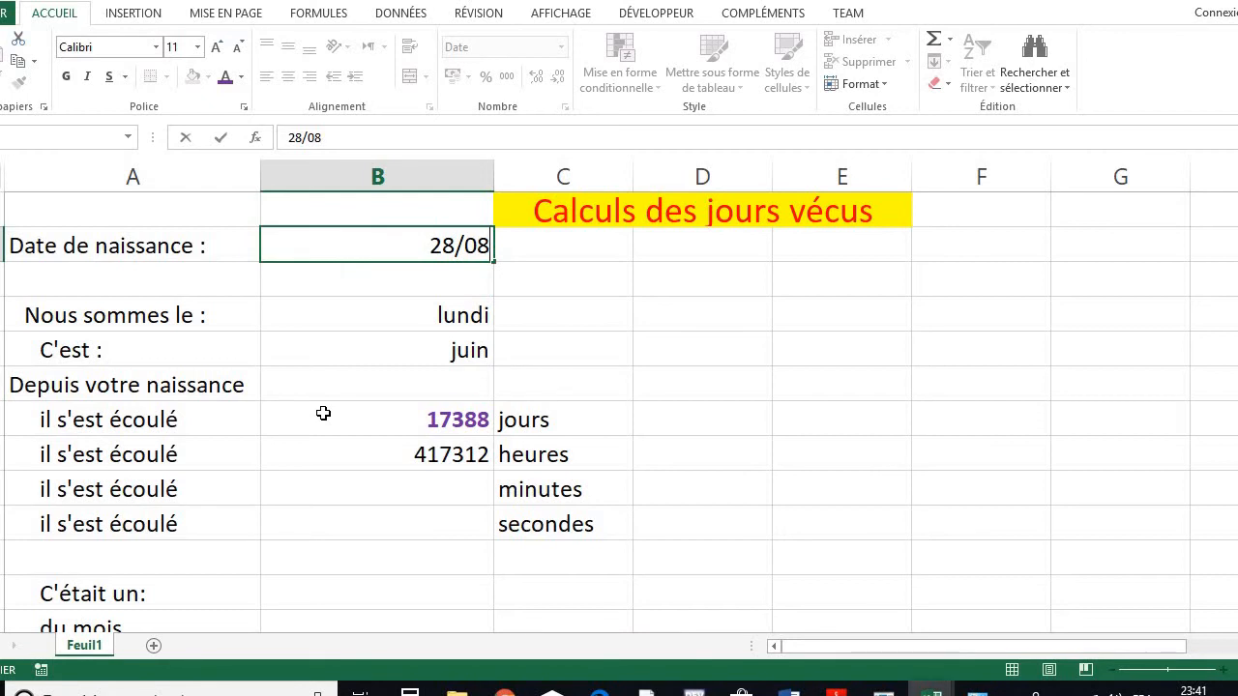
text(/2008)
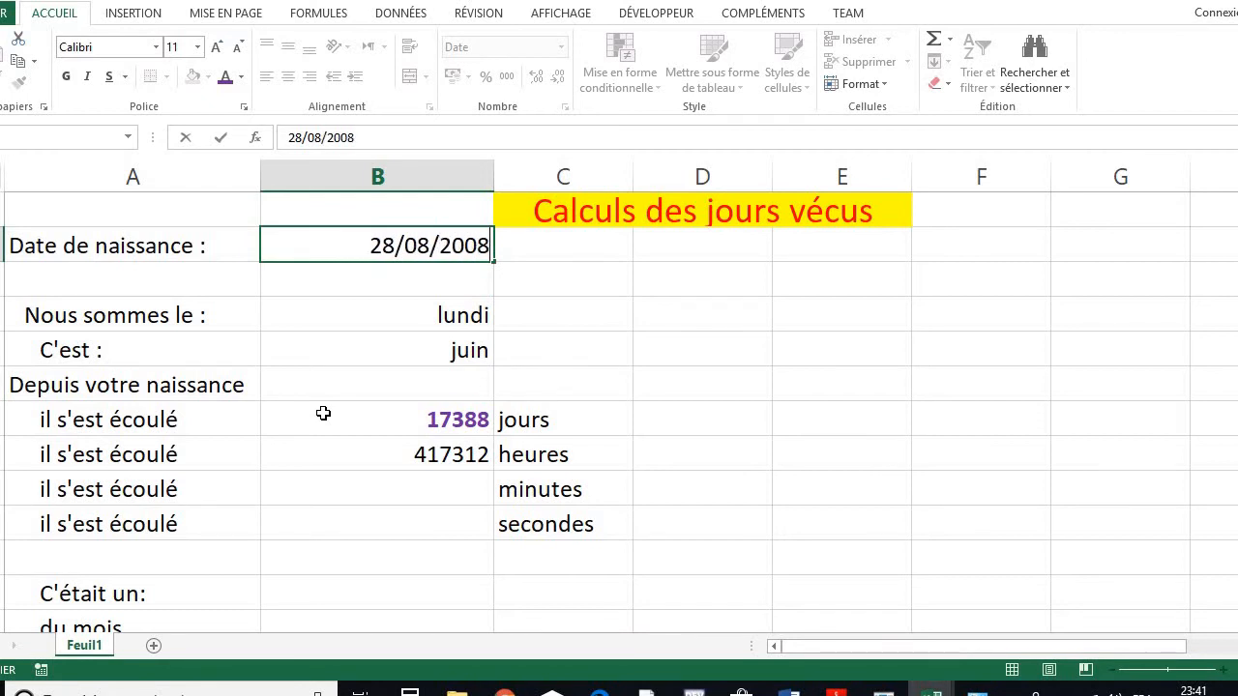
key(Return)
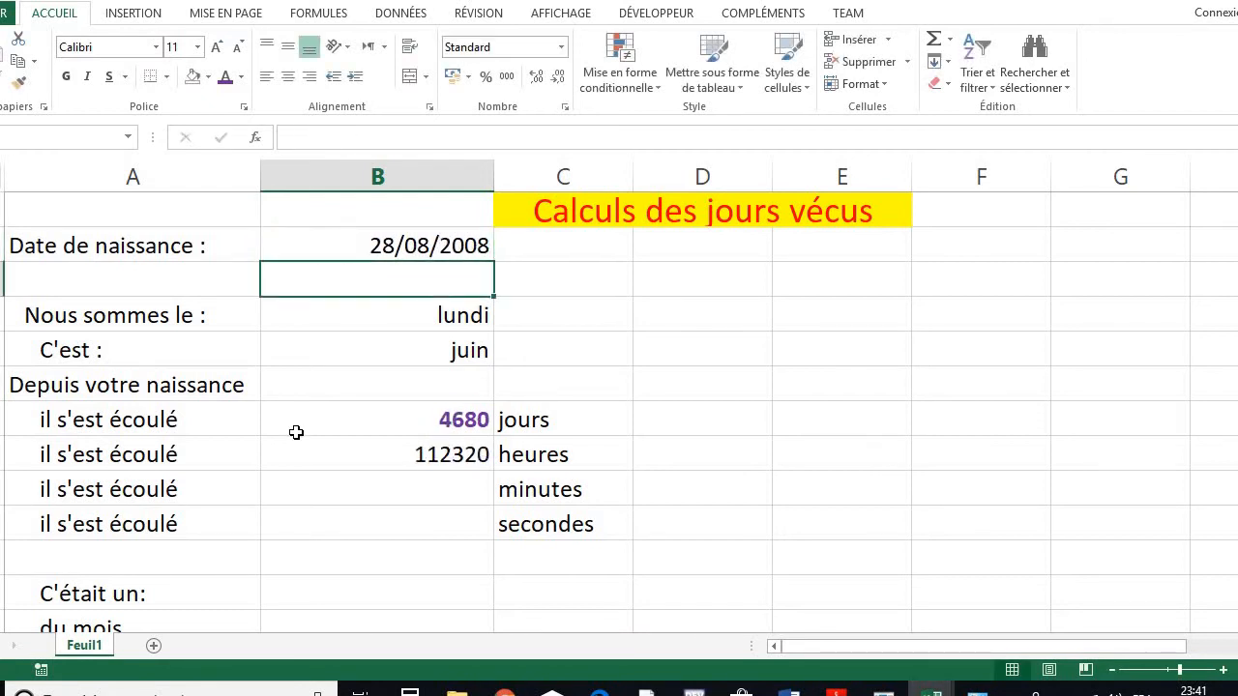
Copy the formatting of the elapsed days in B7 onto the elapsed hours in B8
click(420, 420)
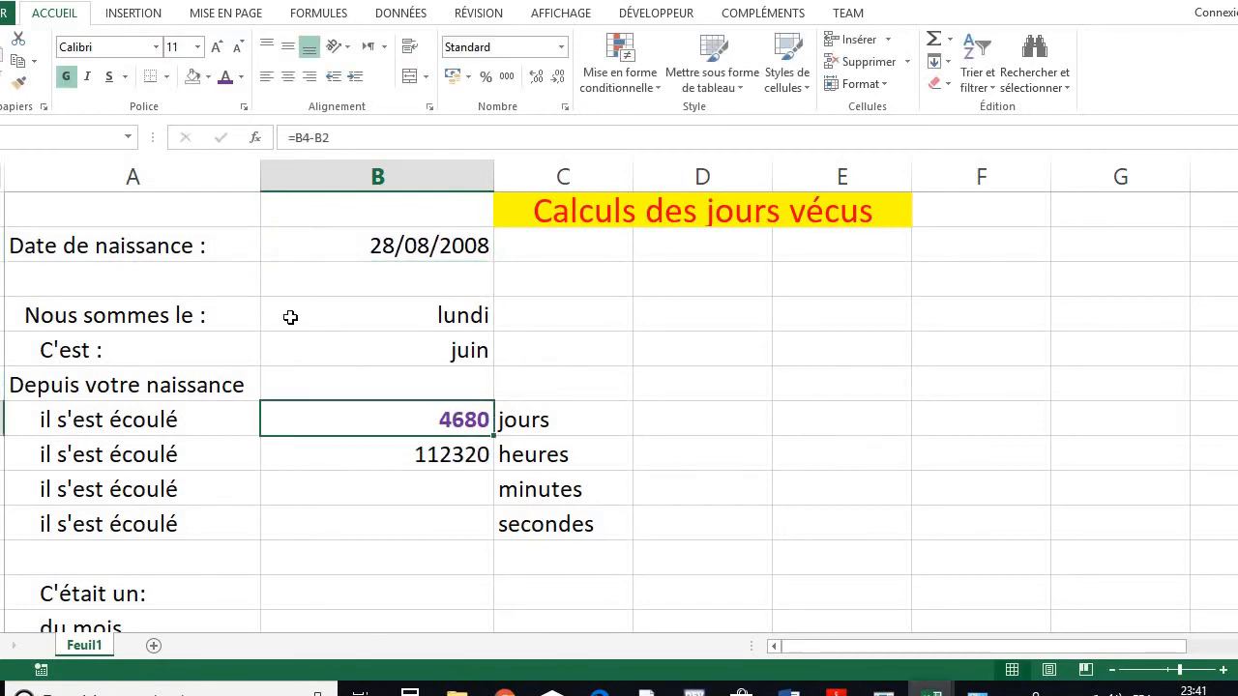
click(19, 85)
click(440, 455)
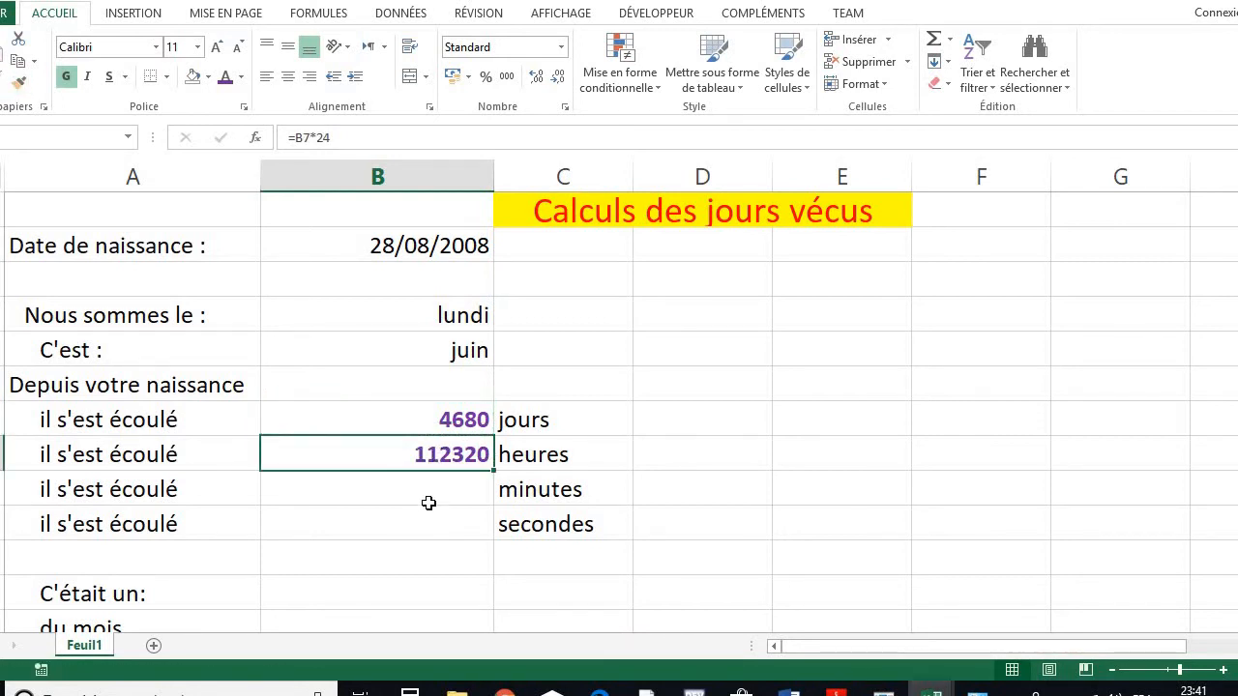
Enter the formula =B8*60 in B9 to convert the elapsed hours into minutes
click(427, 491)
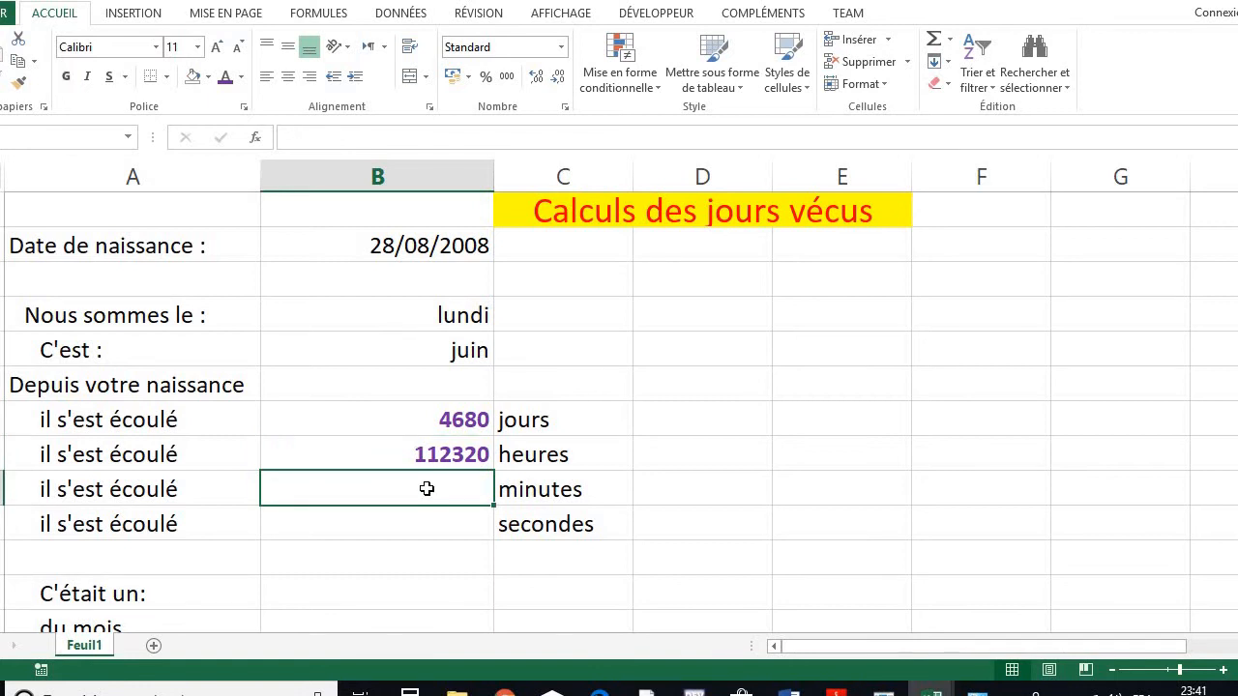
double_click(426, 488)
text(=)
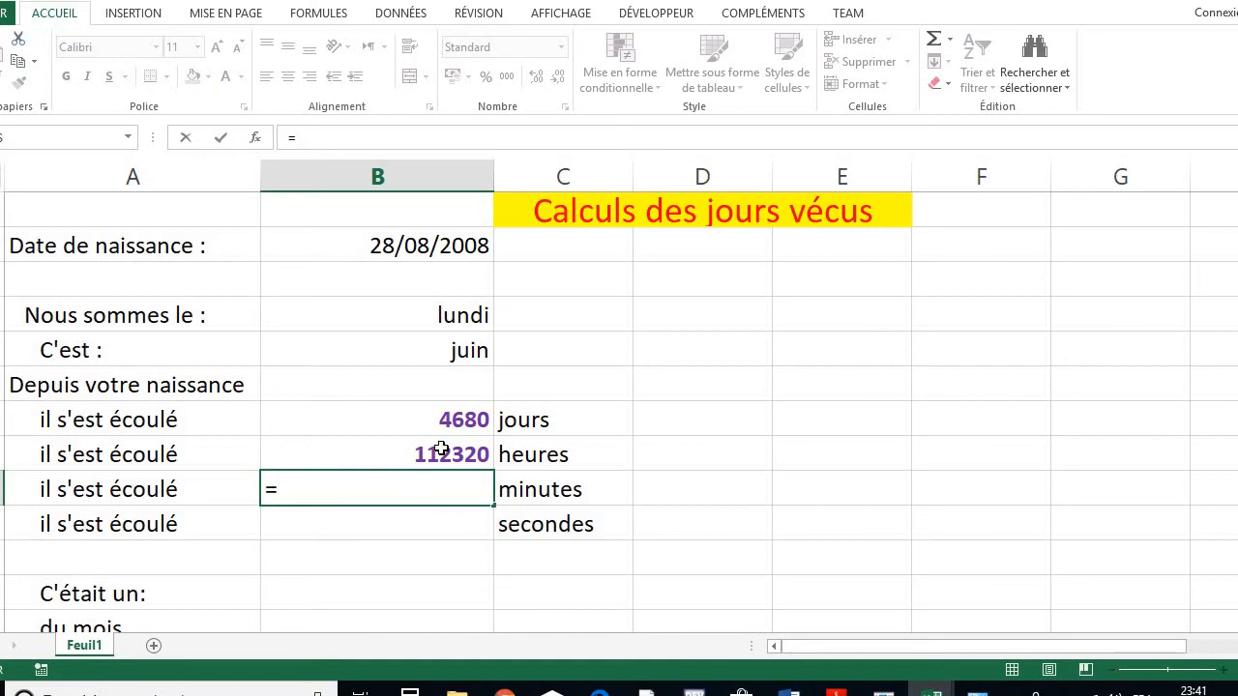
click(411, 461)
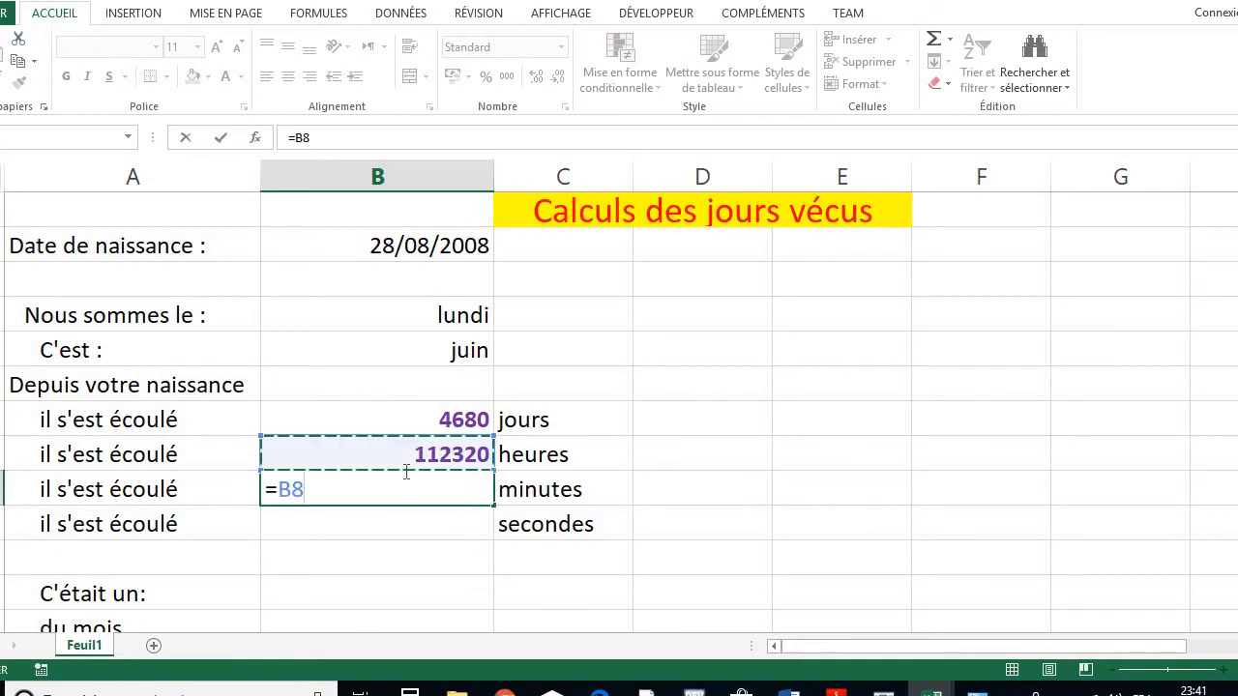
text(*)
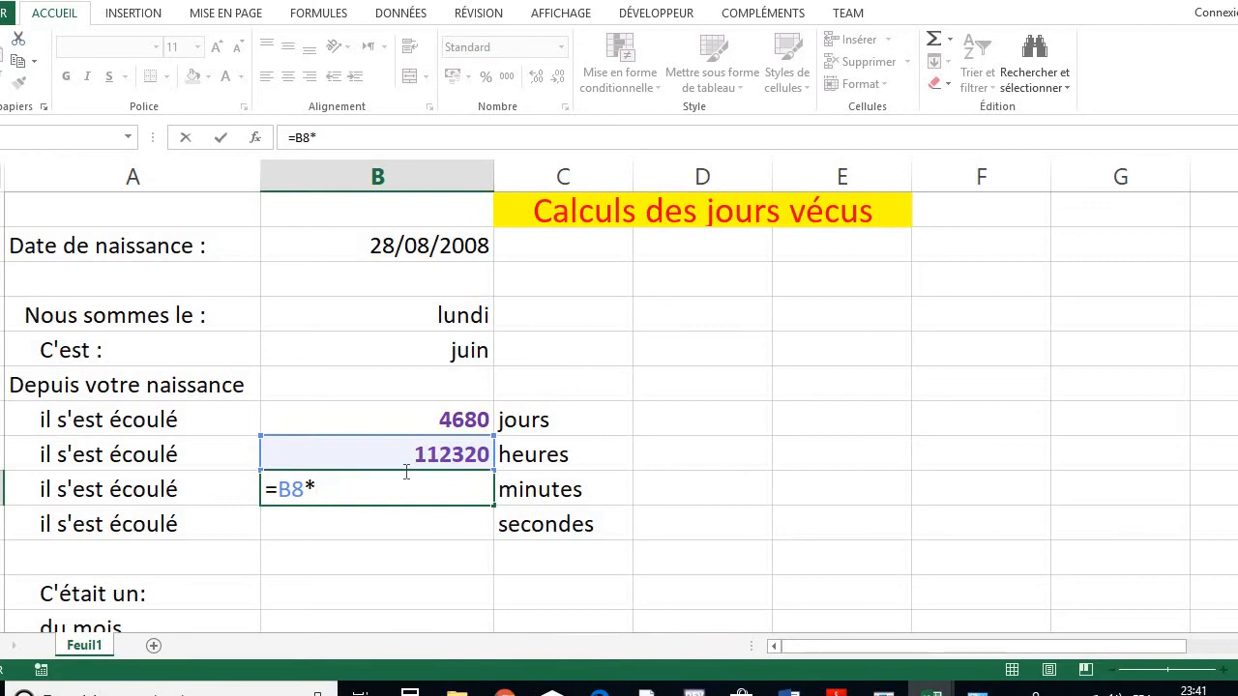
text(-à)
key(BackSpace)
key(BackSpace)
text(60)
key(Return)
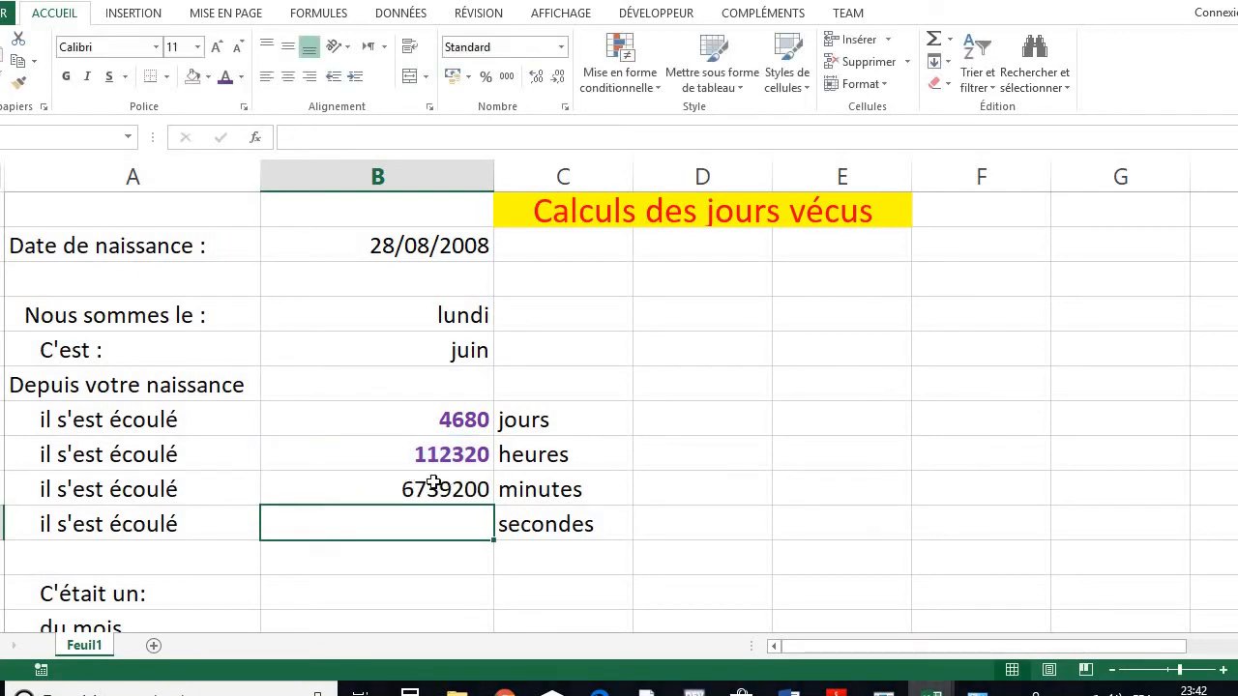
Copy the formatting of the elapsed hours in B8 onto the elapsed minutes in B9
click(433, 483)
click(403, 458)
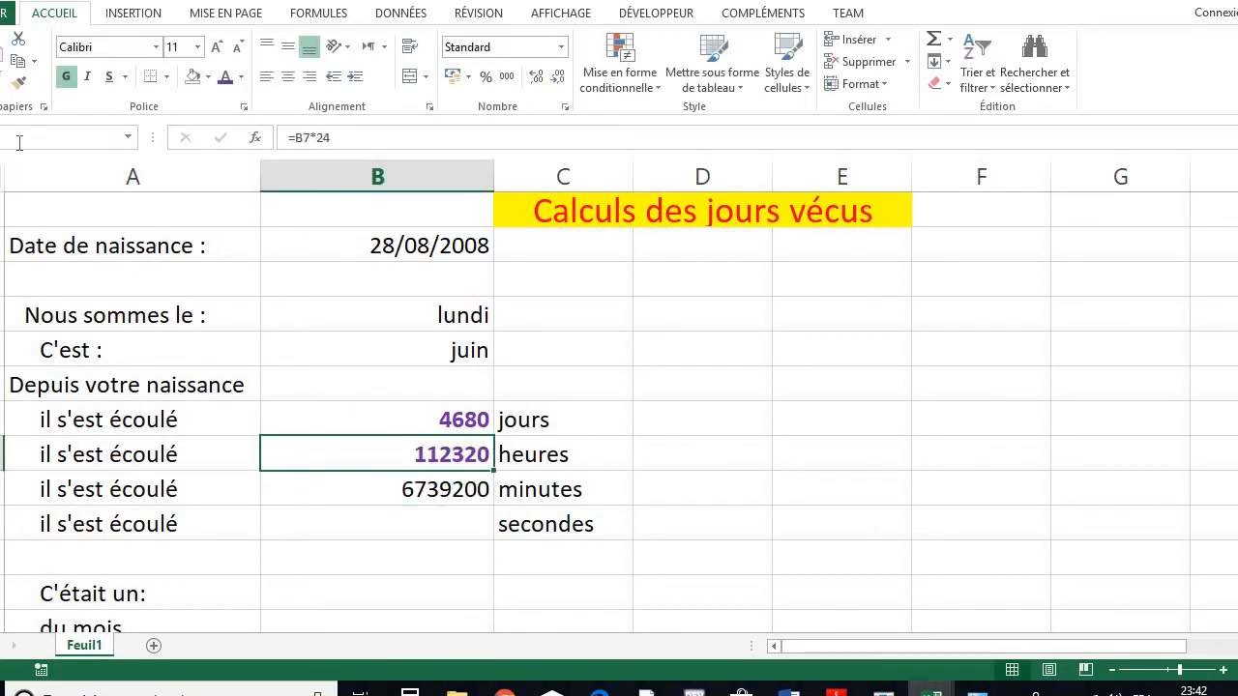
click(19, 82)
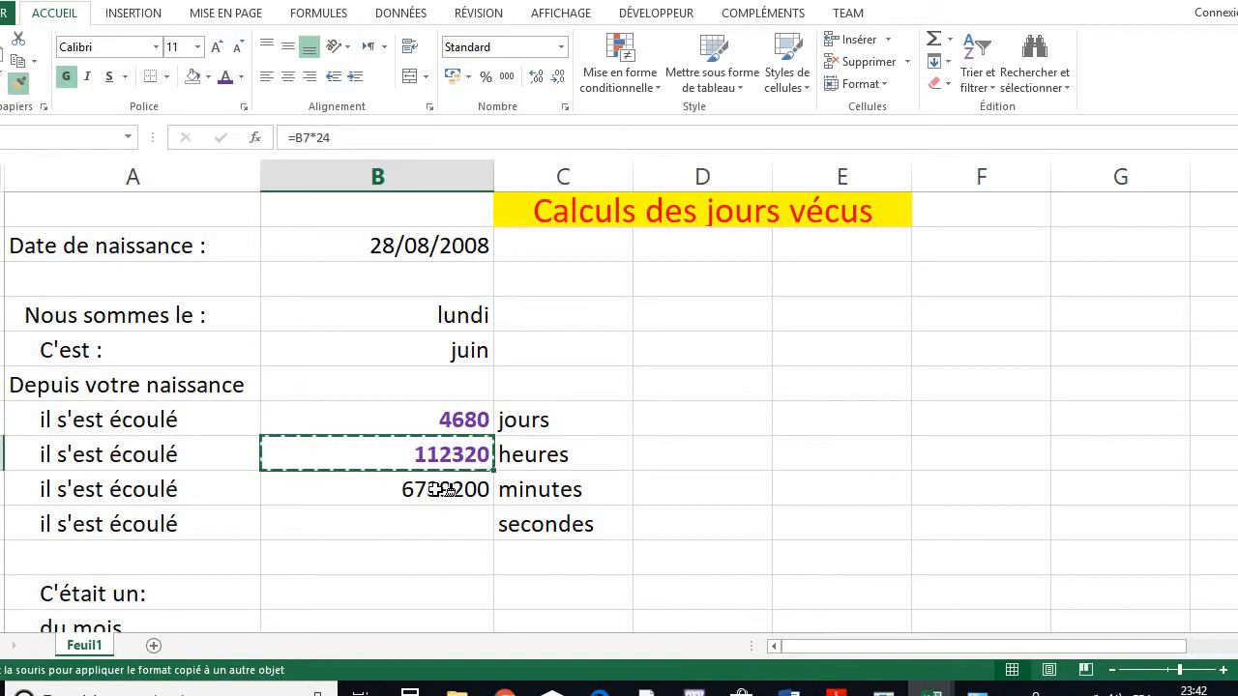
click(443, 493)
Enter the formula =B9*60 in B10 for the elapsed seconds and make the cell's text bold and purple
click(451, 527)
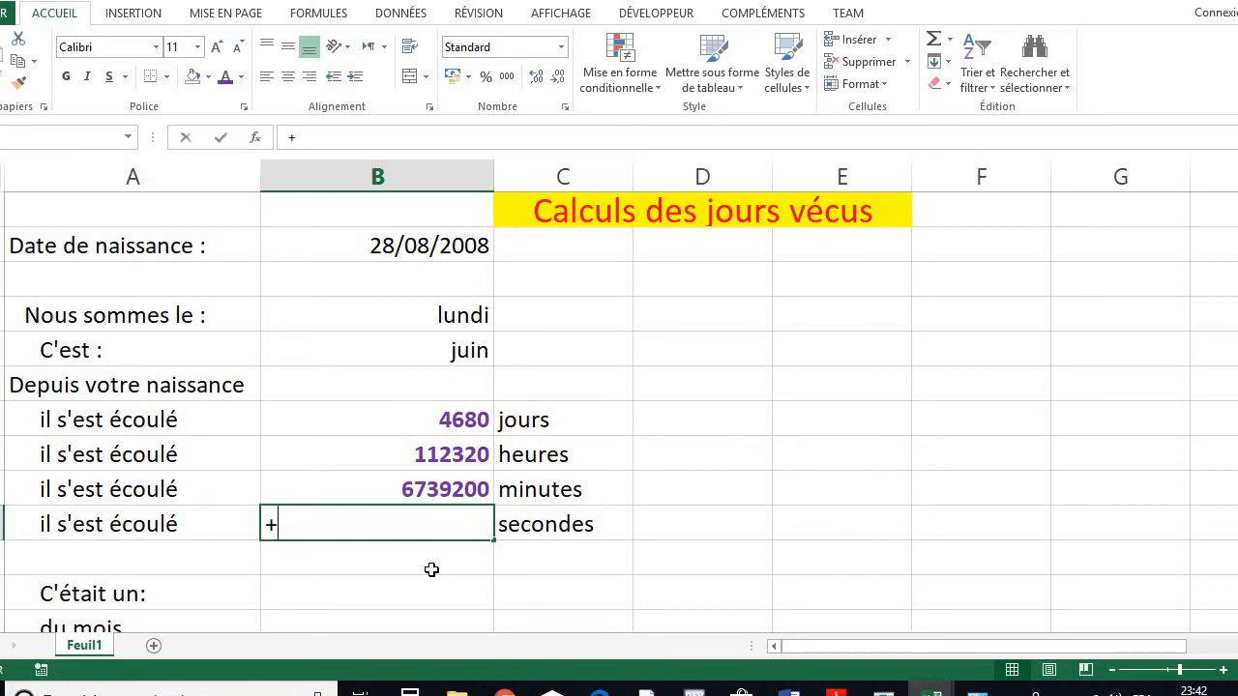
text(+)
key(BackSpace)
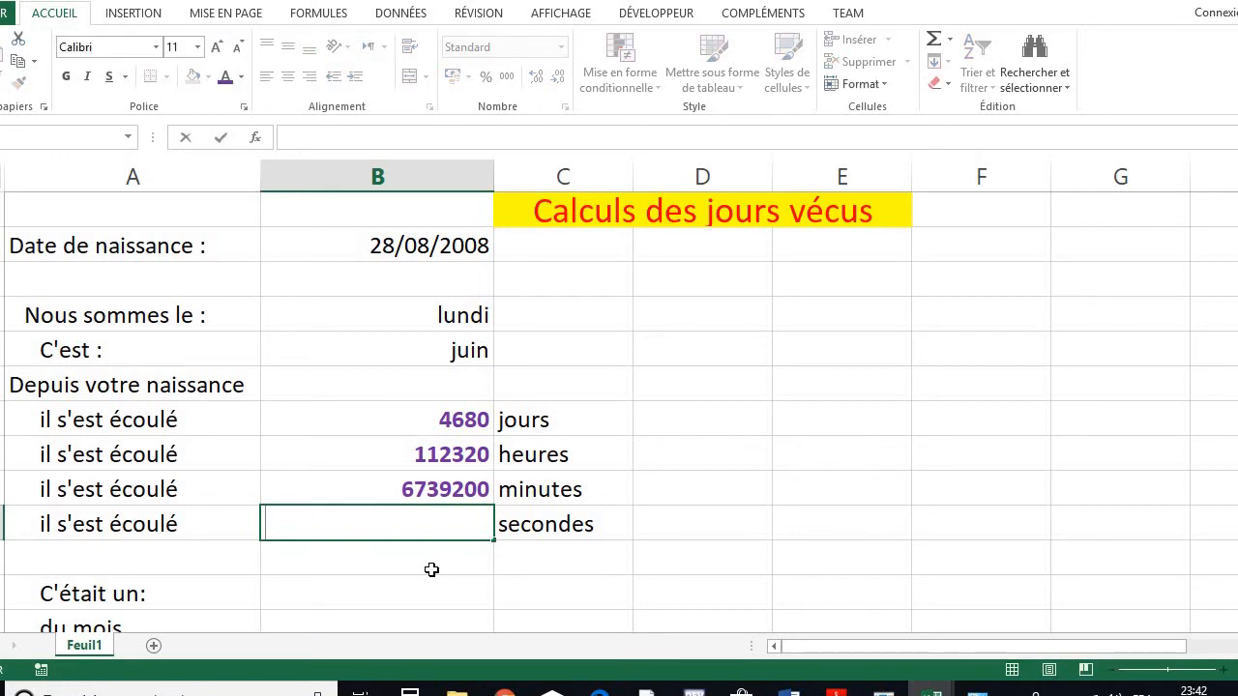
text(=)
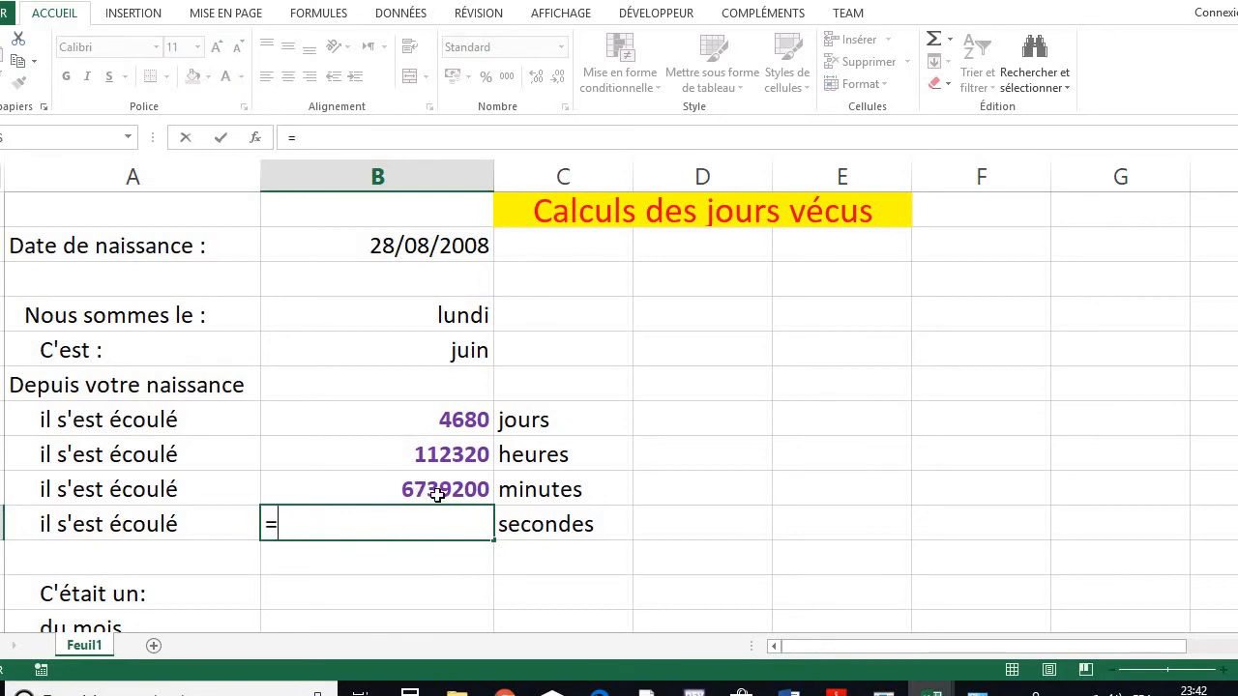
click(437, 494)
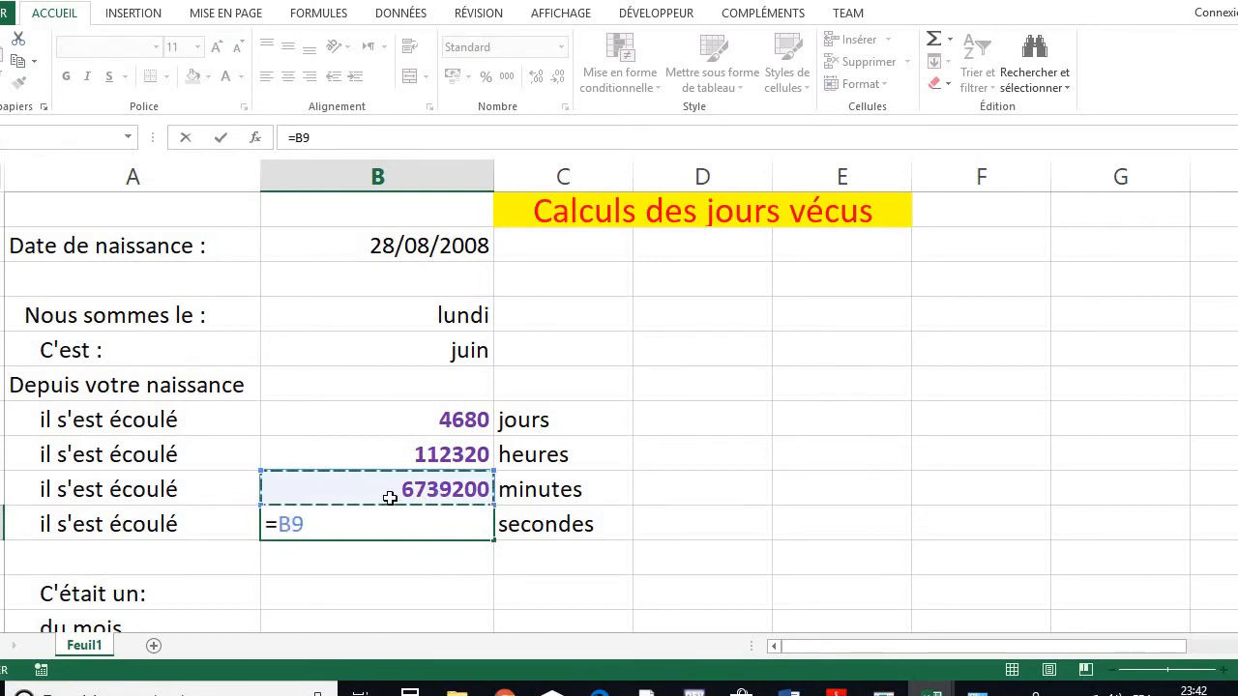
text(*)
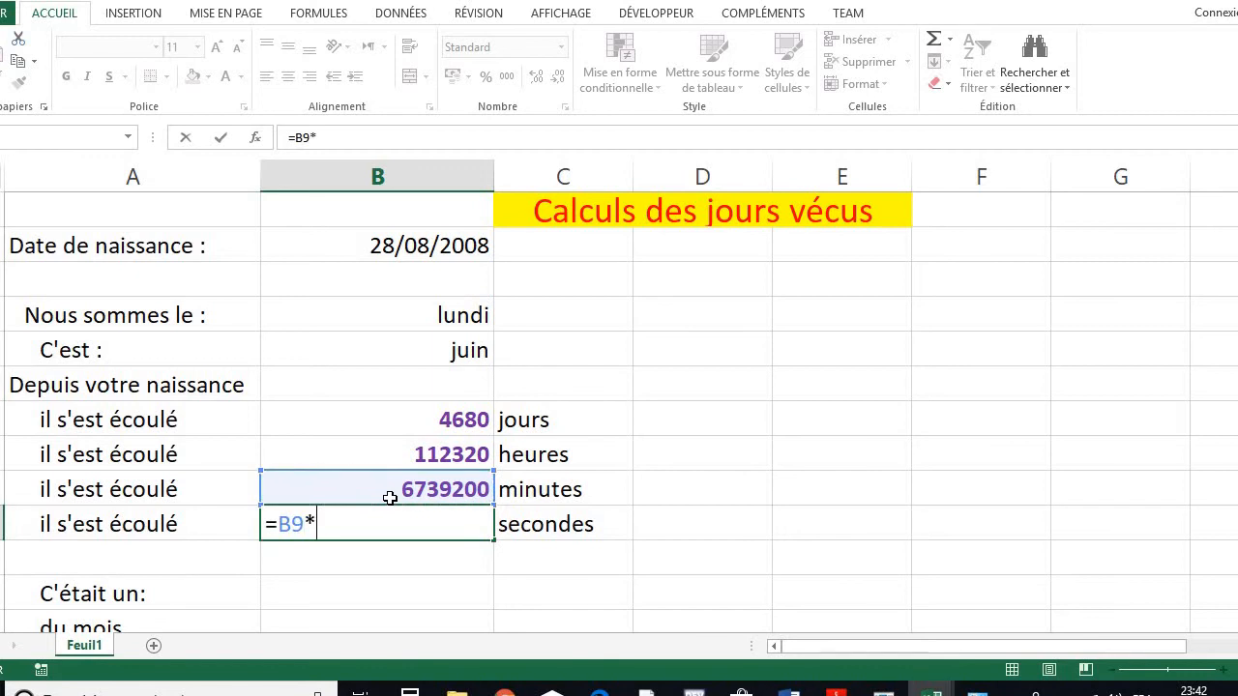
text(60)
key(Return)
click(397, 520)
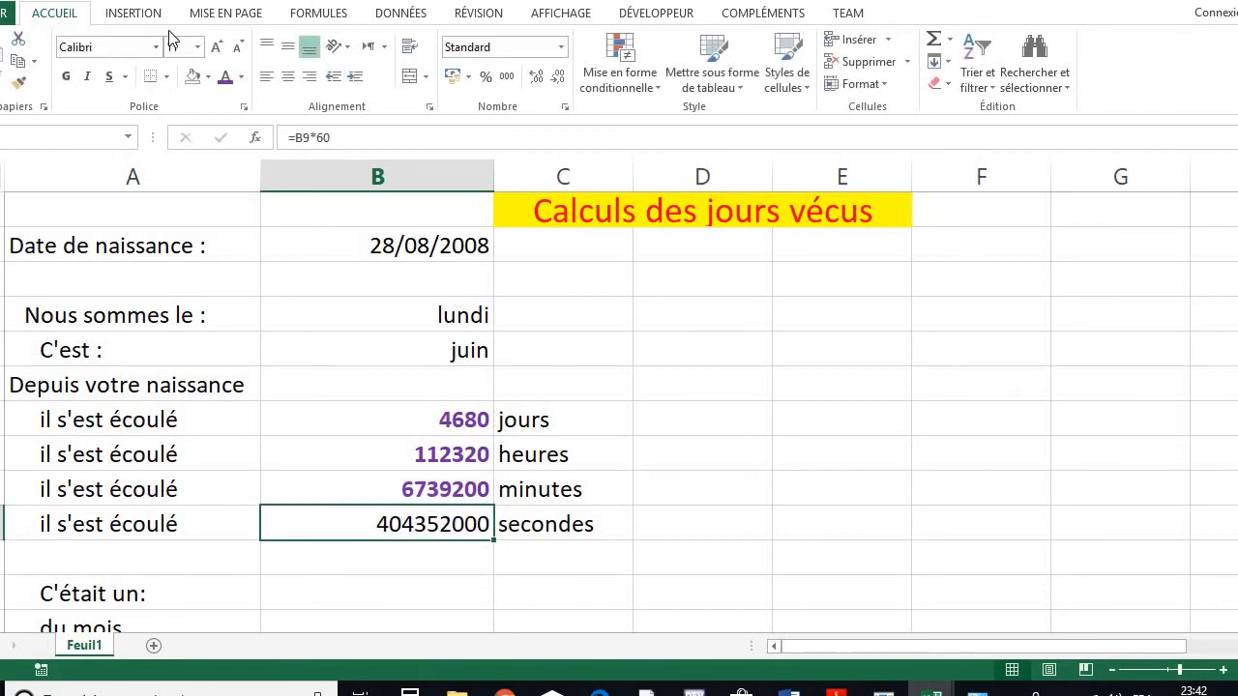
click(65, 77)
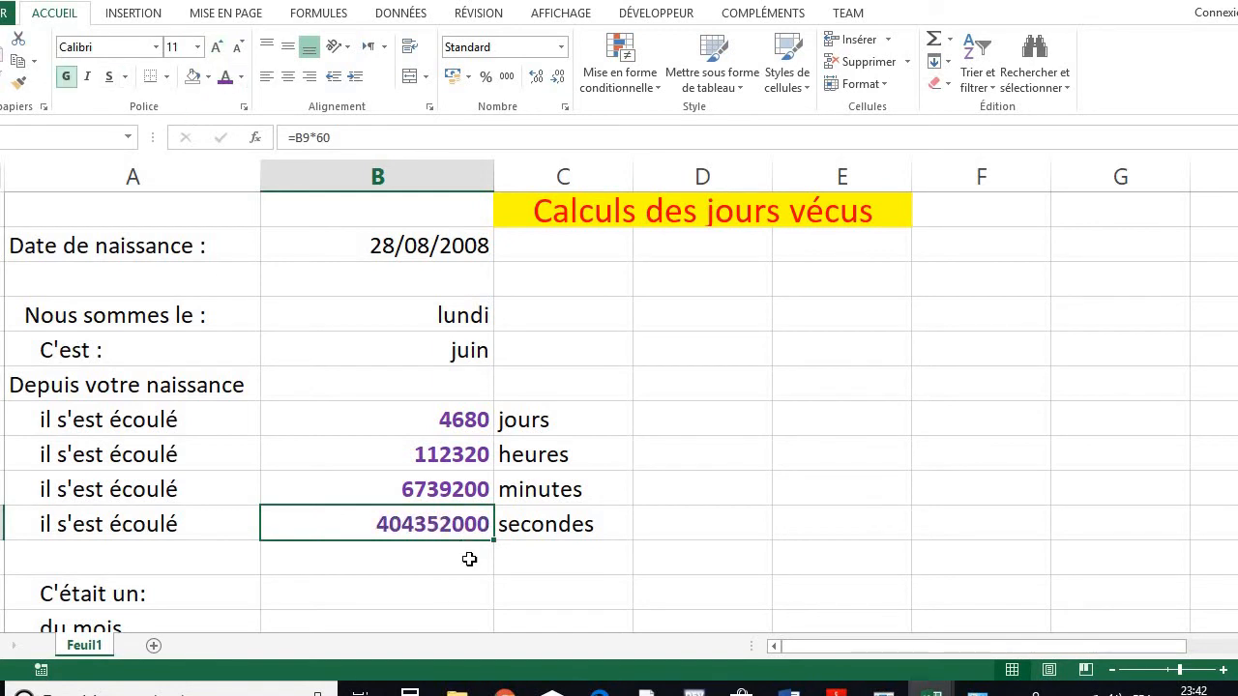
Enter the formula =B2 in B12, next to "C'était un:", to bring in the date of birth
click(372, 597)
scroll(348, 542, down, 2)
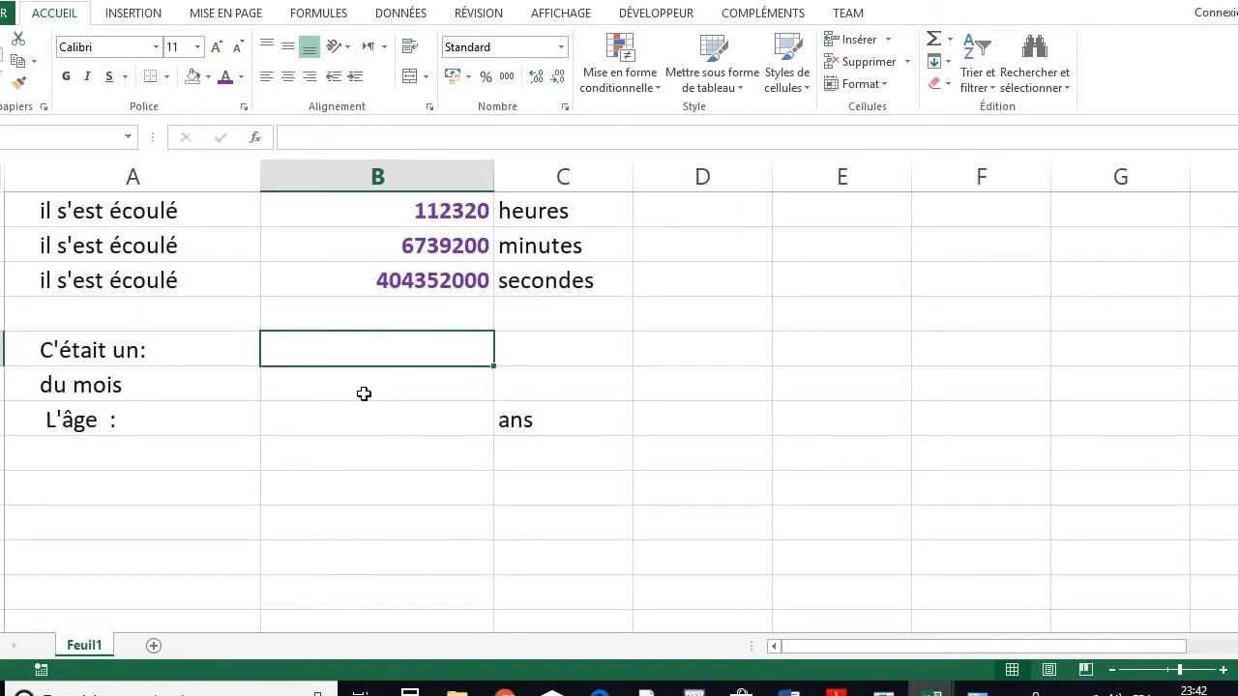
scroll(364, 394, up, 2)
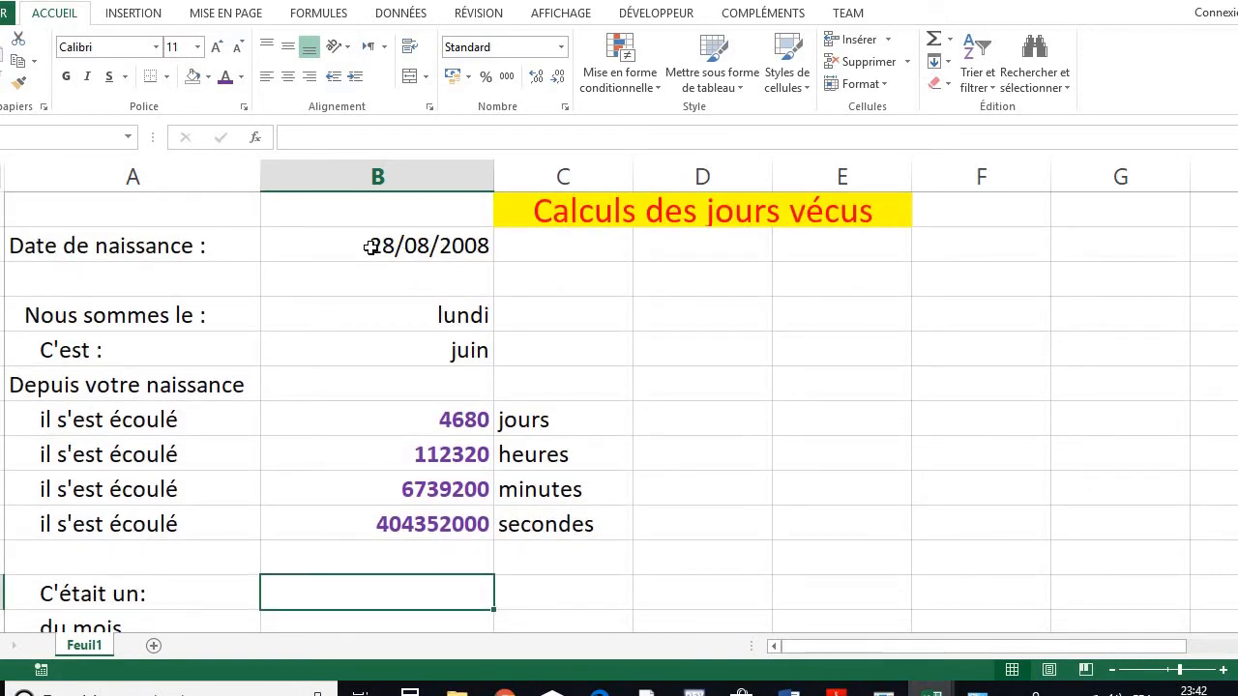
scroll(368, 342, down, 2)
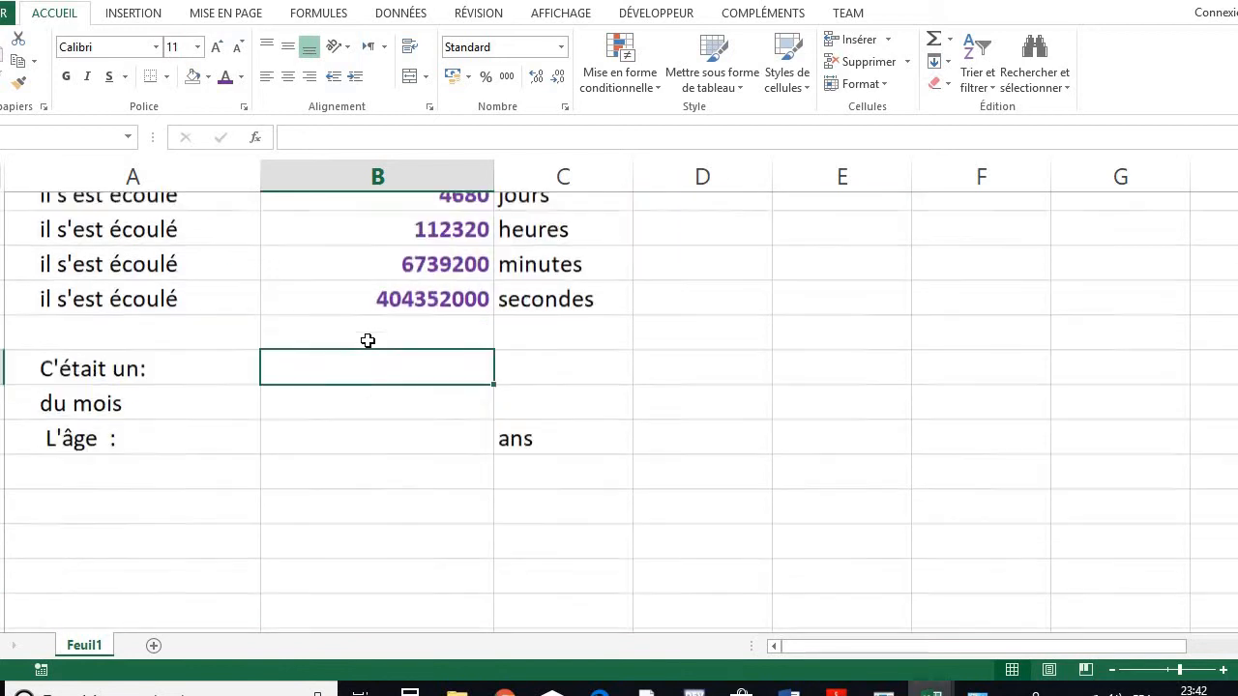
scroll(367, 341, up, 3)
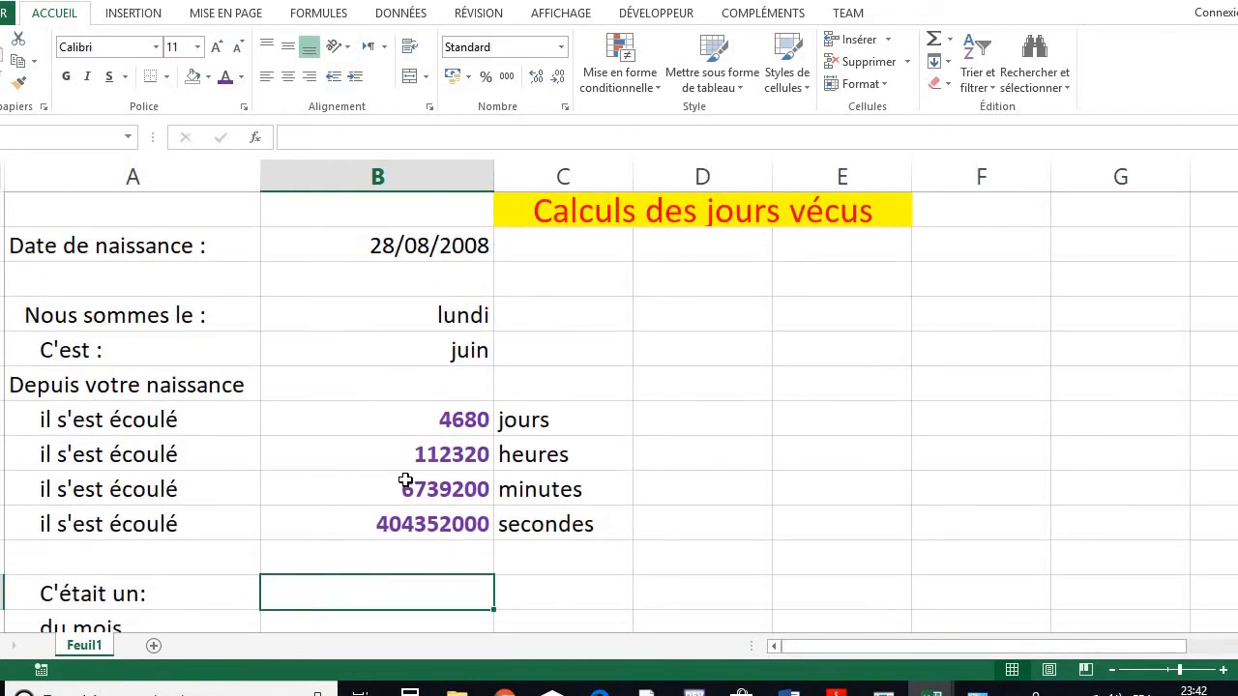
scroll(405, 480, down, 6)
scroll(387, 429, up, 6)
text(=)
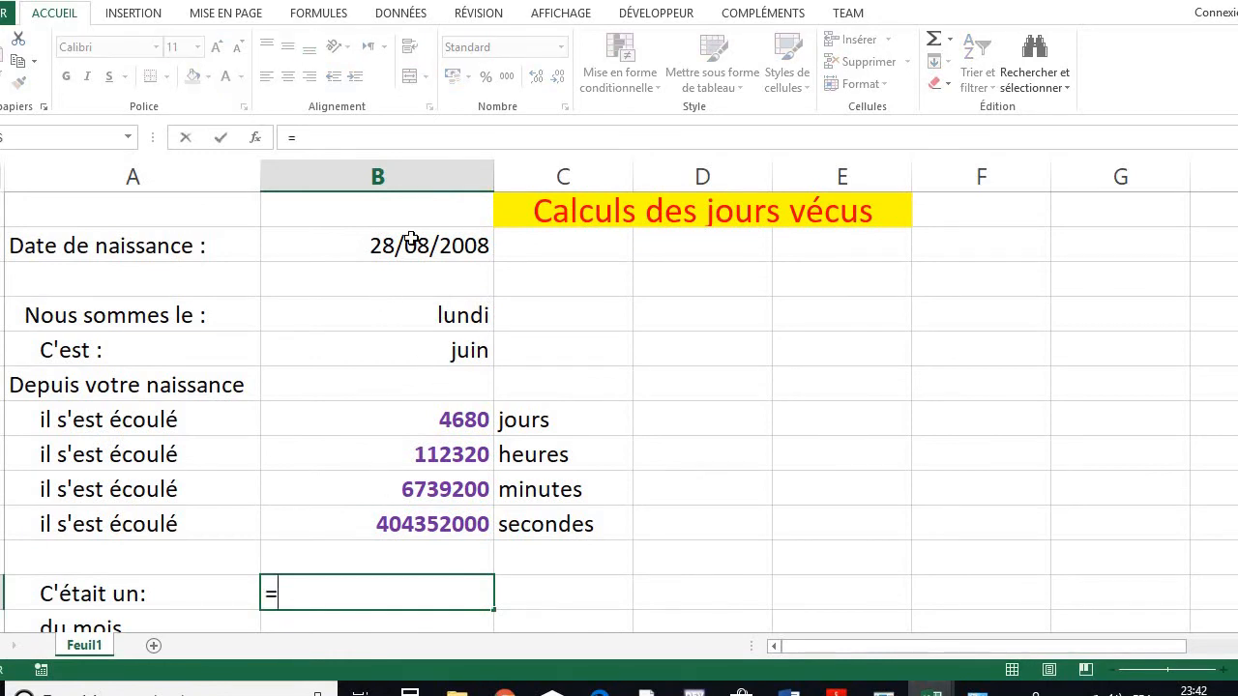
click(411, 239)
key(Return)
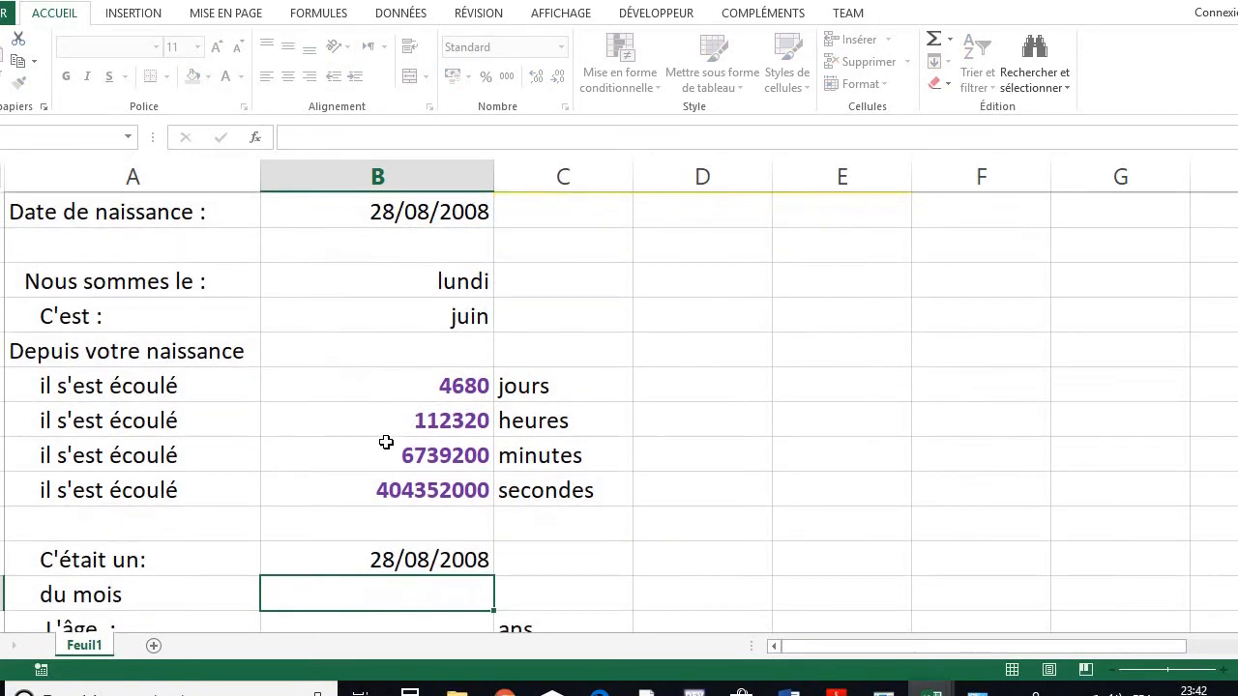
Apply the custom number format jjjj to B12 to display the weekday of birth
click(406, 558)
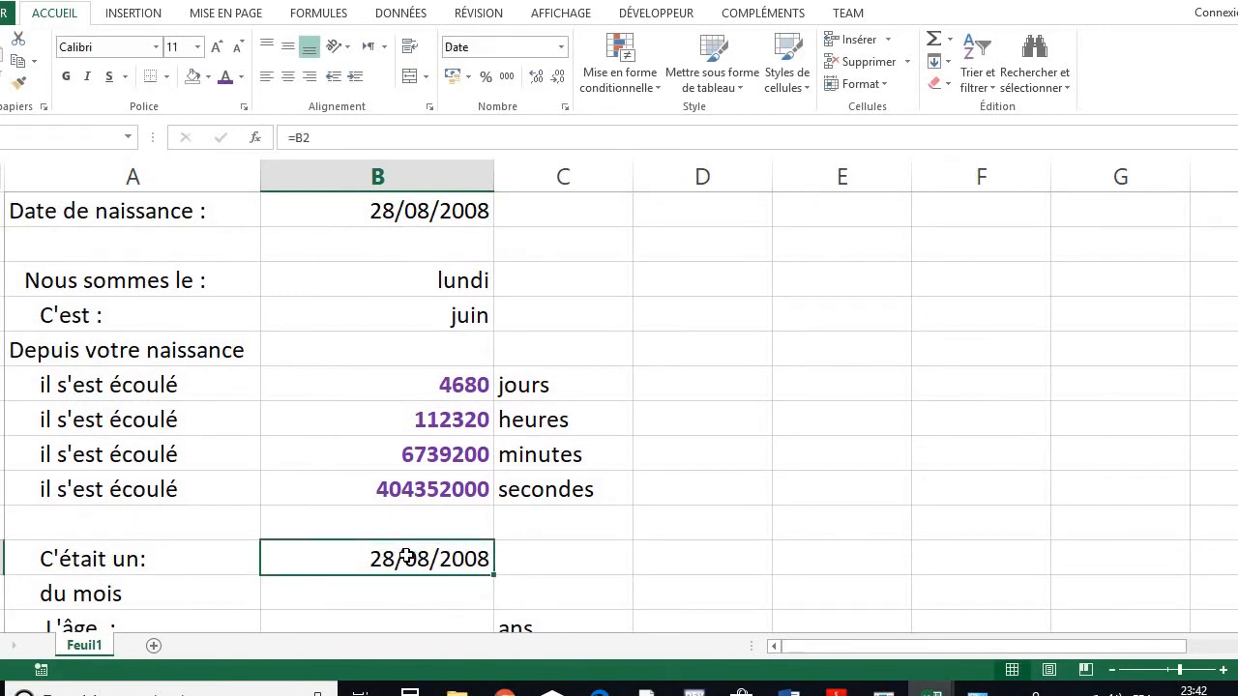
right_click(406, 558)
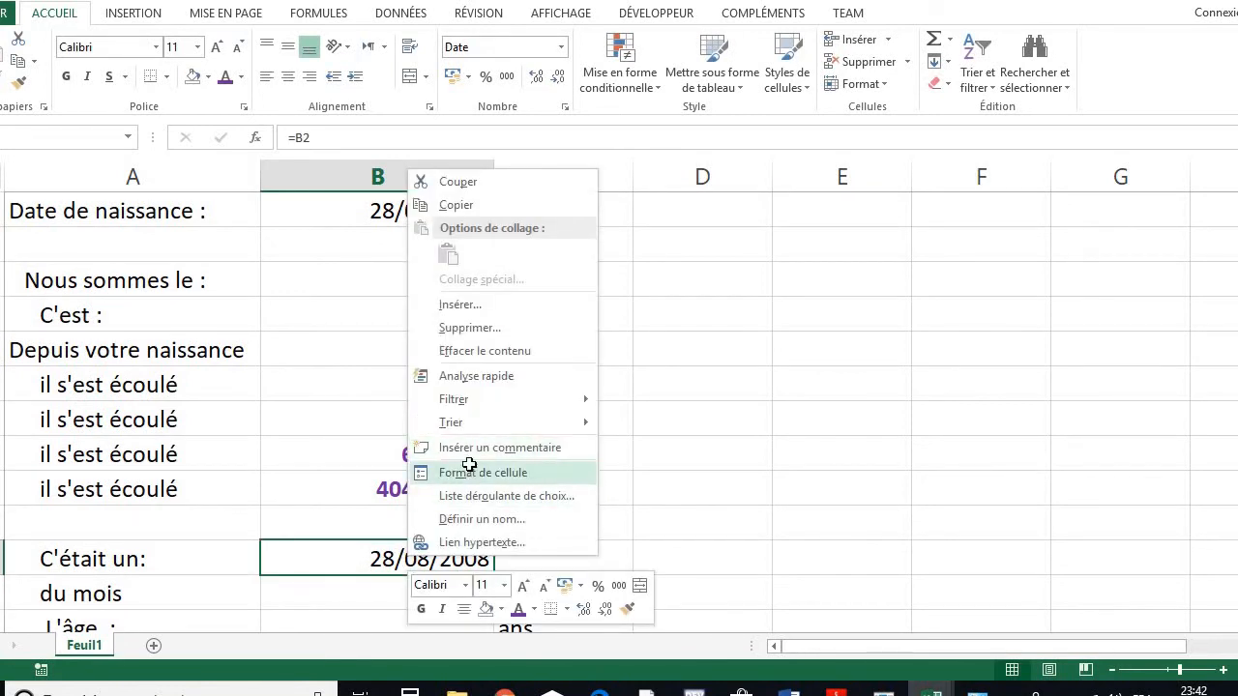
click(469, 464)
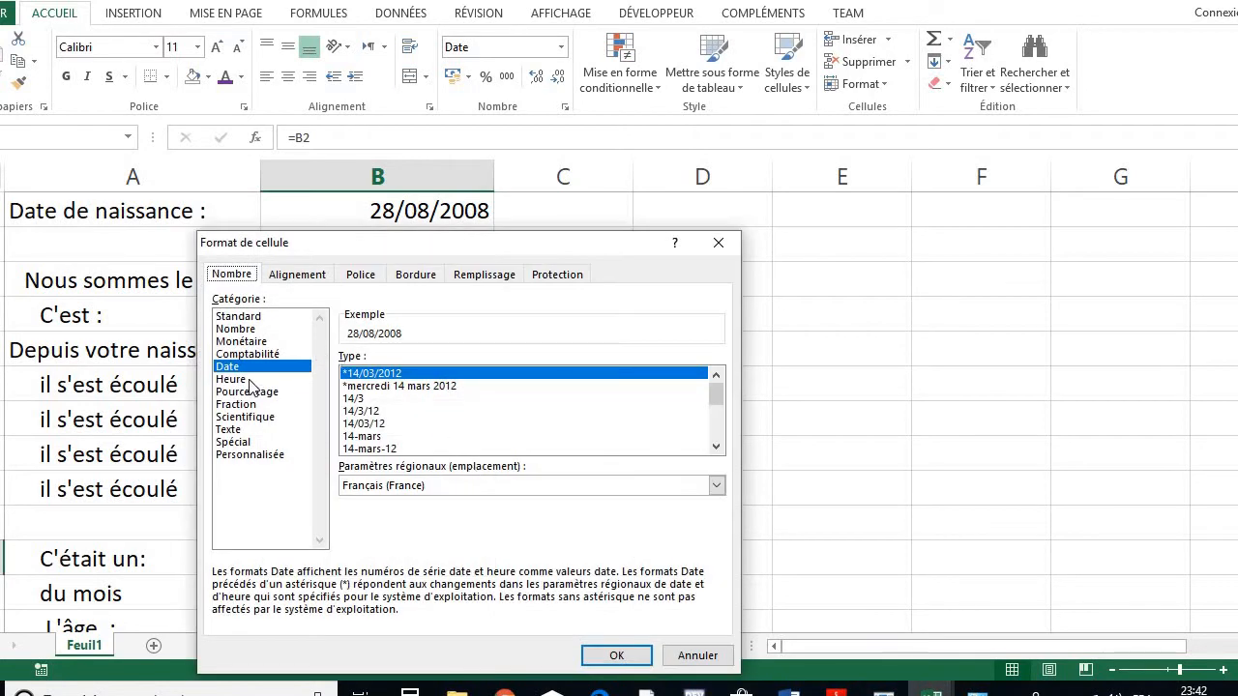
click(223, 454)
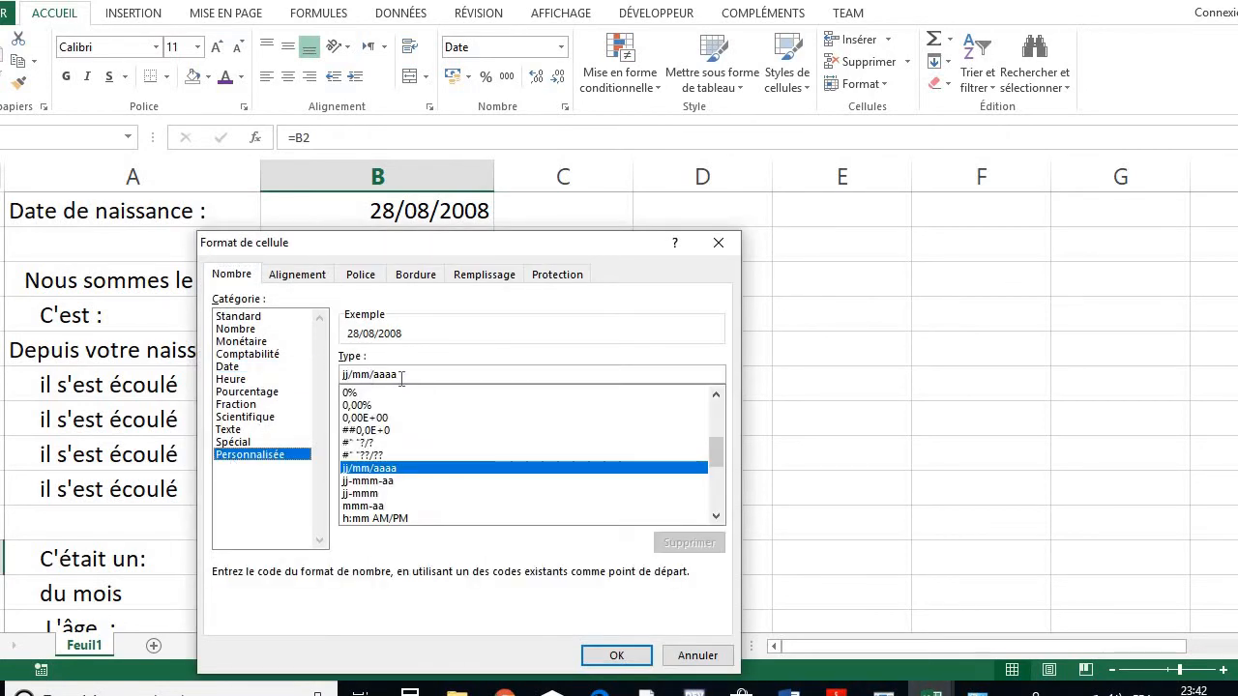
drag(401, 377, 232, 360)
key(Delete)
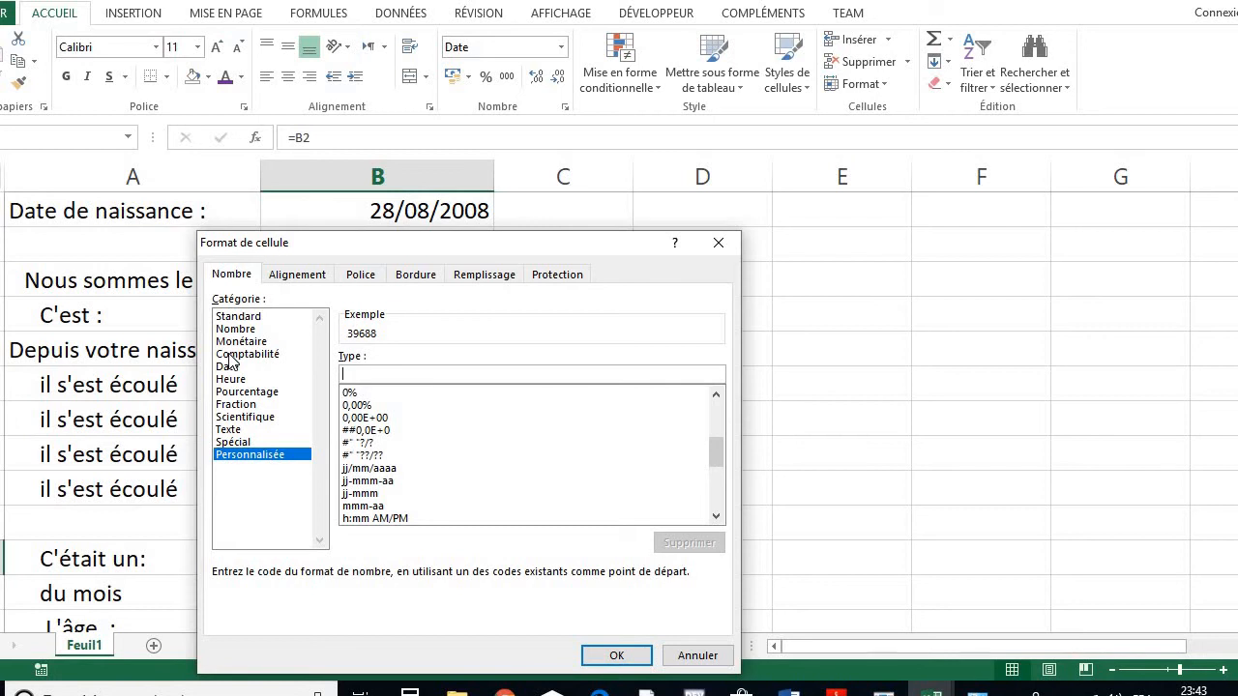
text(jjjj)
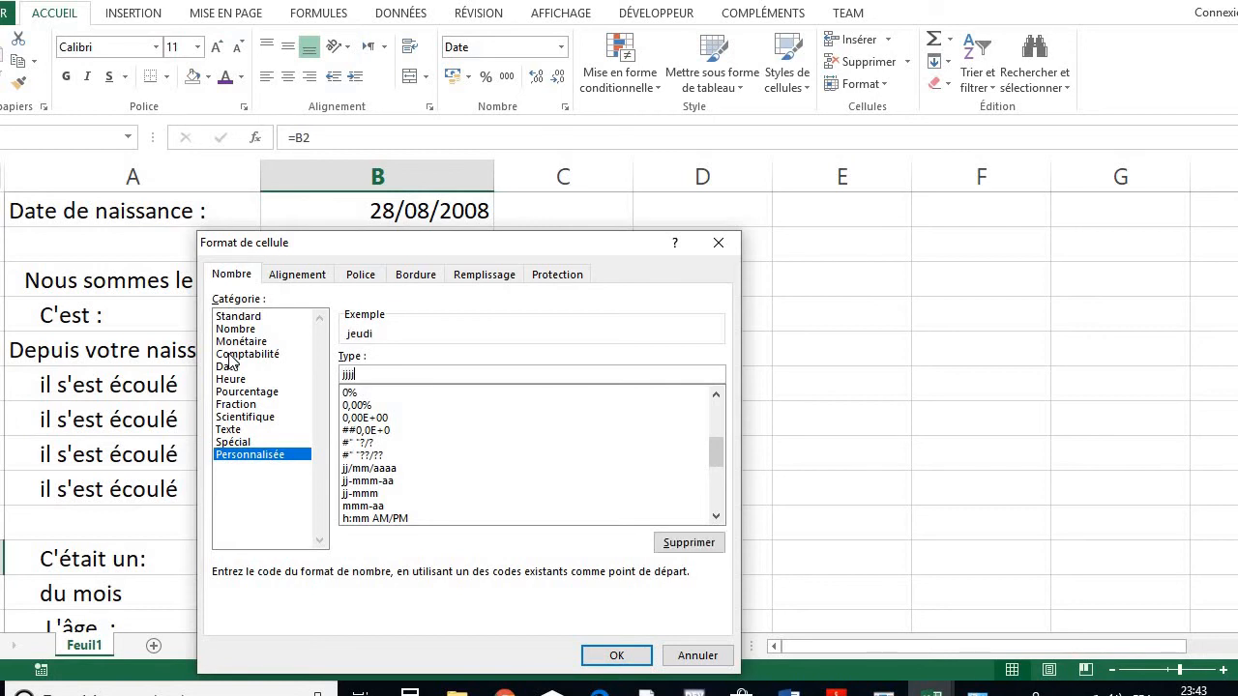
click(622, 655)
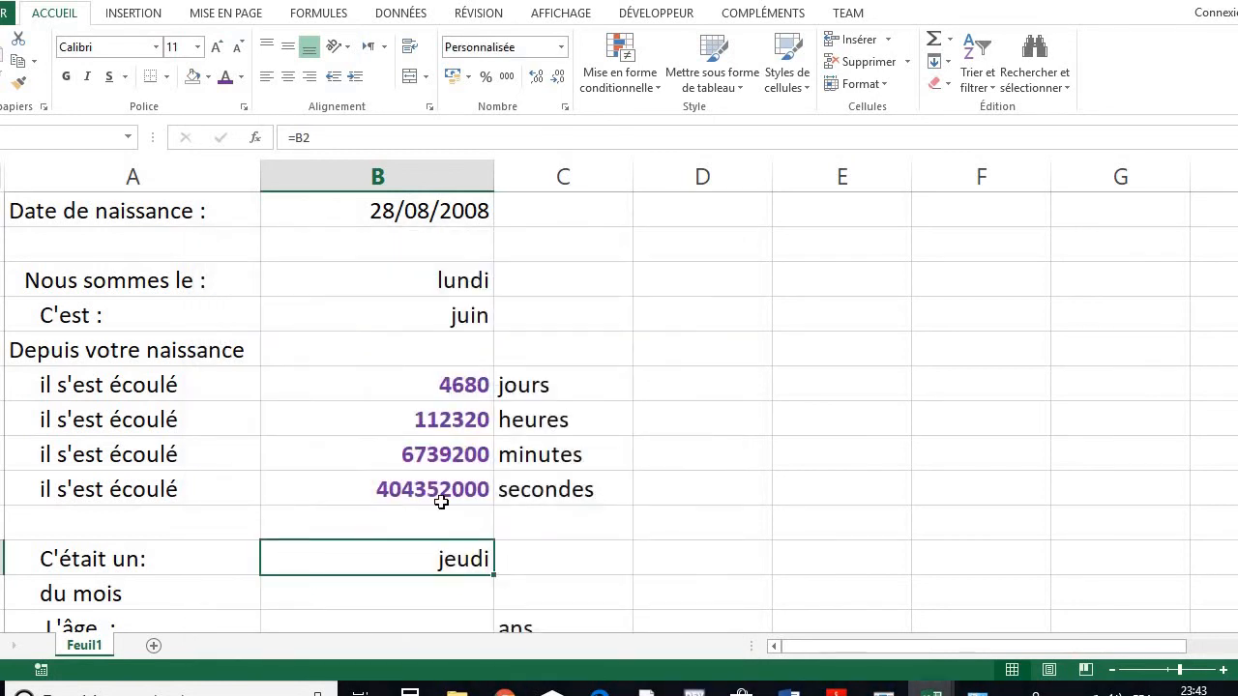
scroll(385, 245, up, 1)
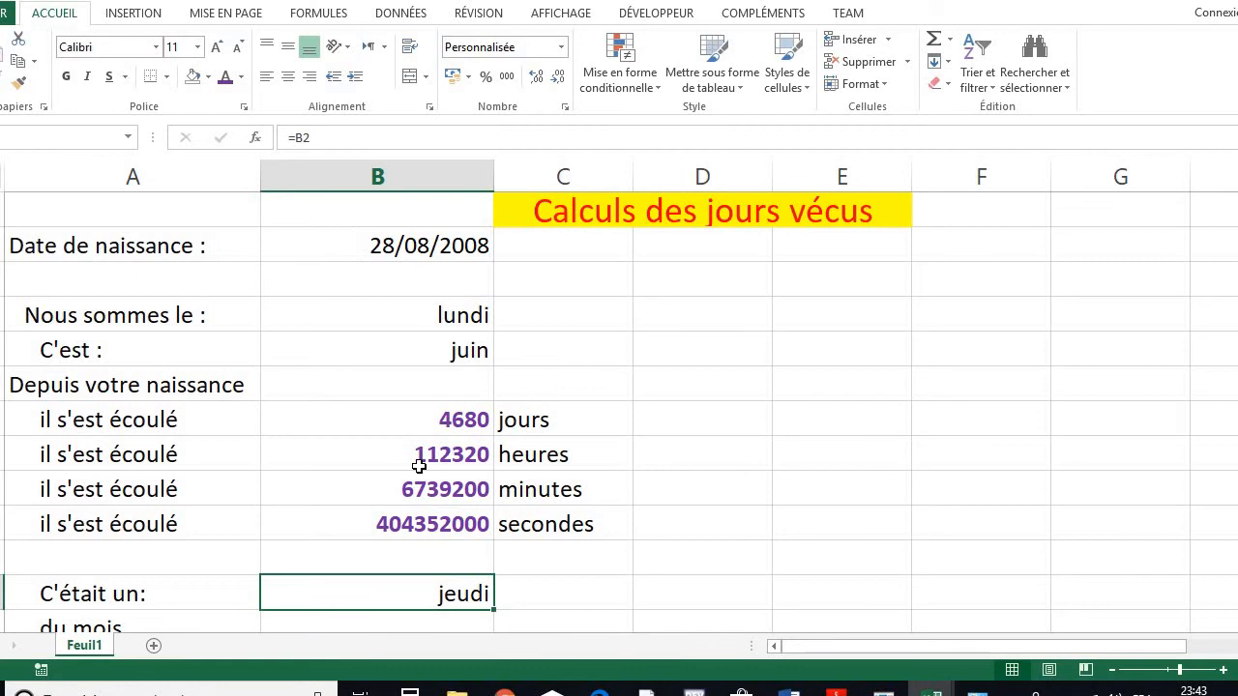
Enter the formula =B2 in B13, next to "du mois", to bring in the date of birth
scroll(417, 466, down, 2)
click(451, 386)
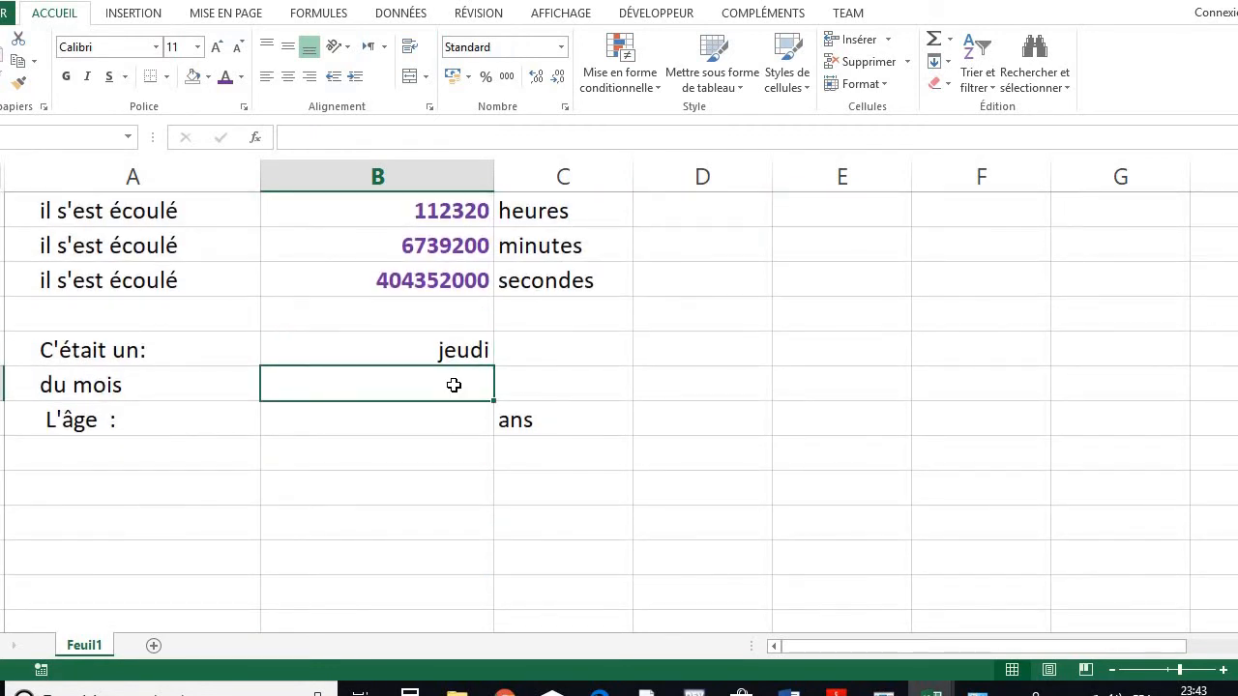
text(=)
scroll(432, 370, up, 2)
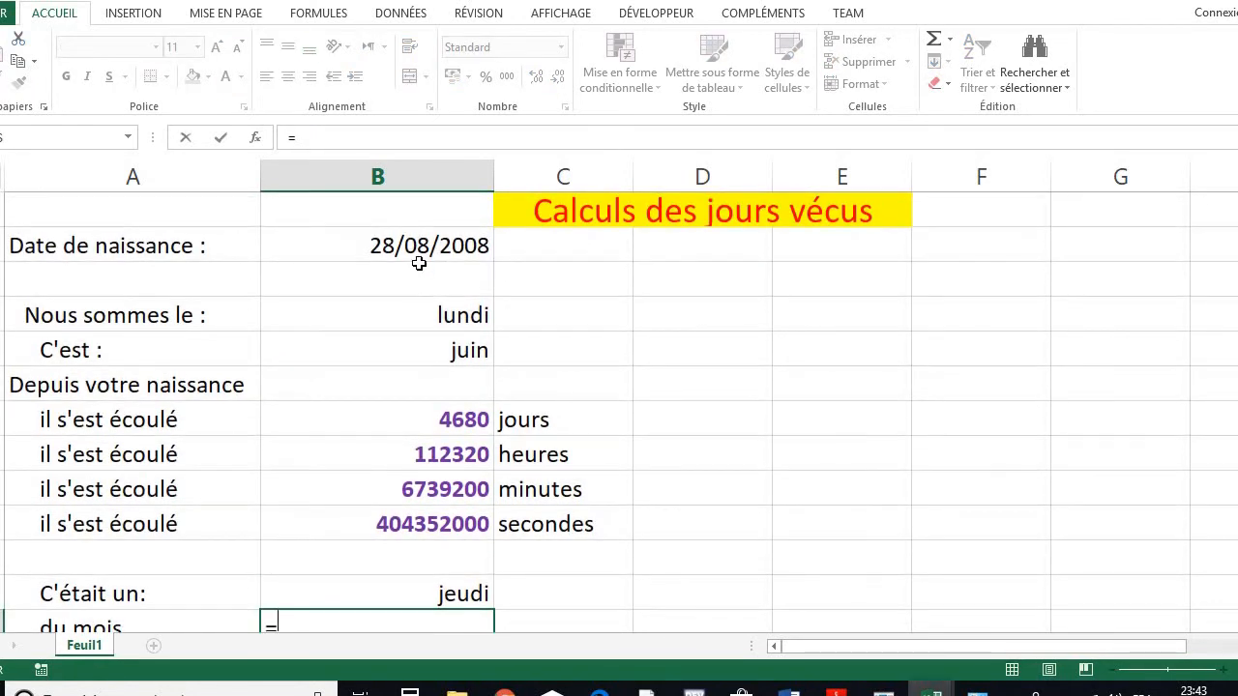
click(417, 267)
click(393, 242)
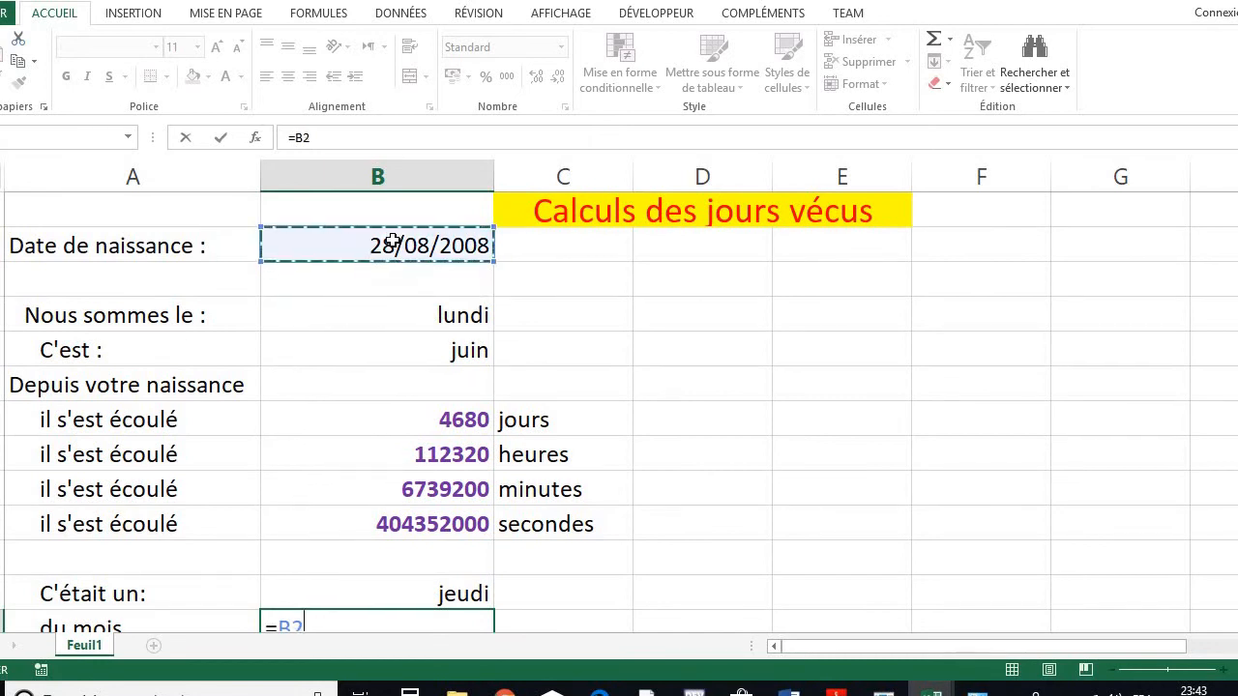
key(Return)
scroll(393, 241, down, 3)
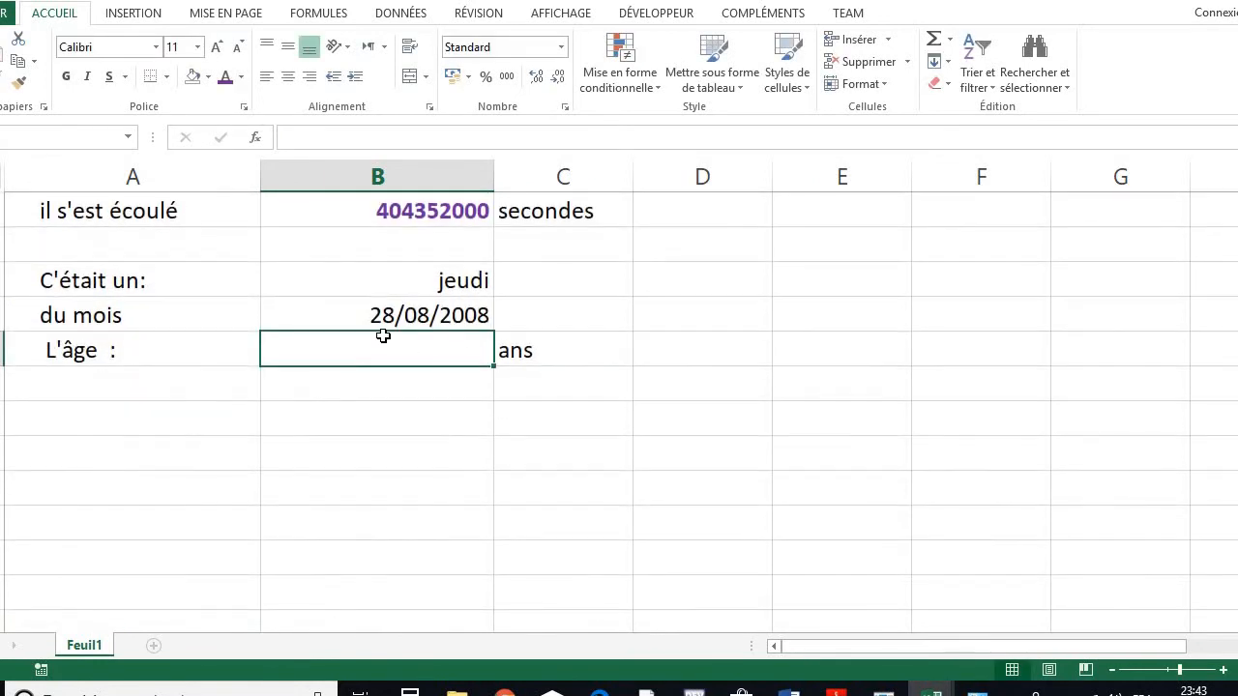
double_click(383, 316)
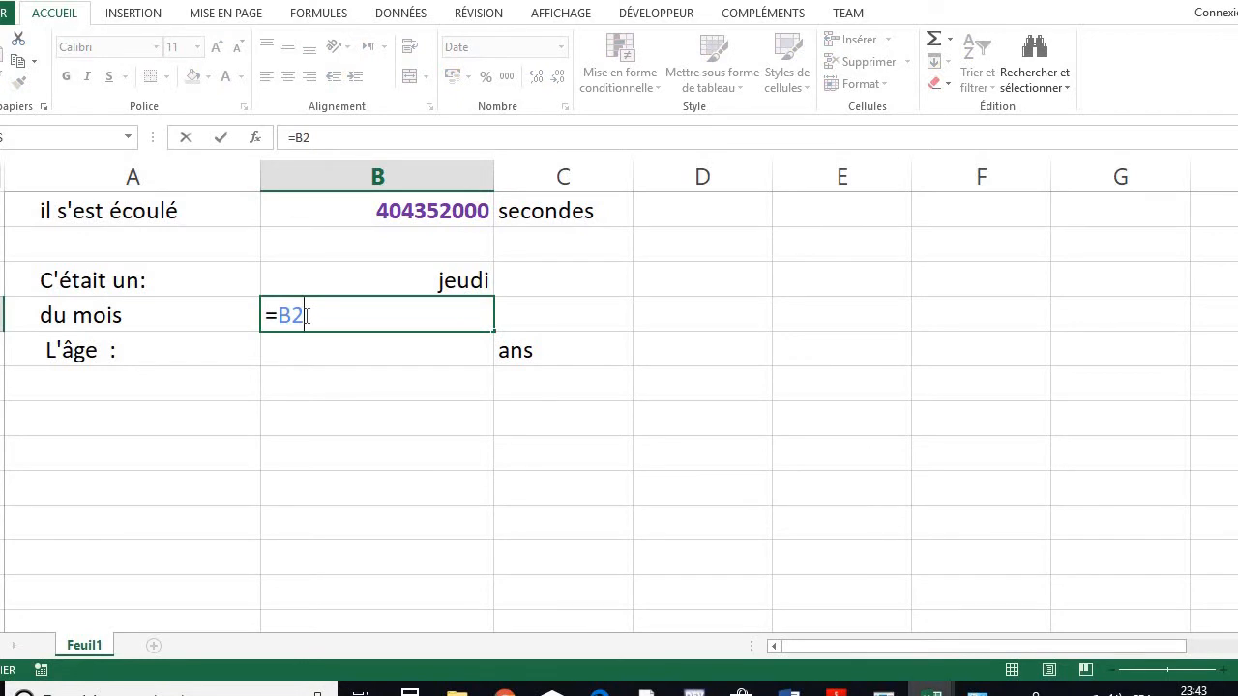
key(Return)
Apply the custom number format mmmm to B13 to display the month of birth
click(303, 314)
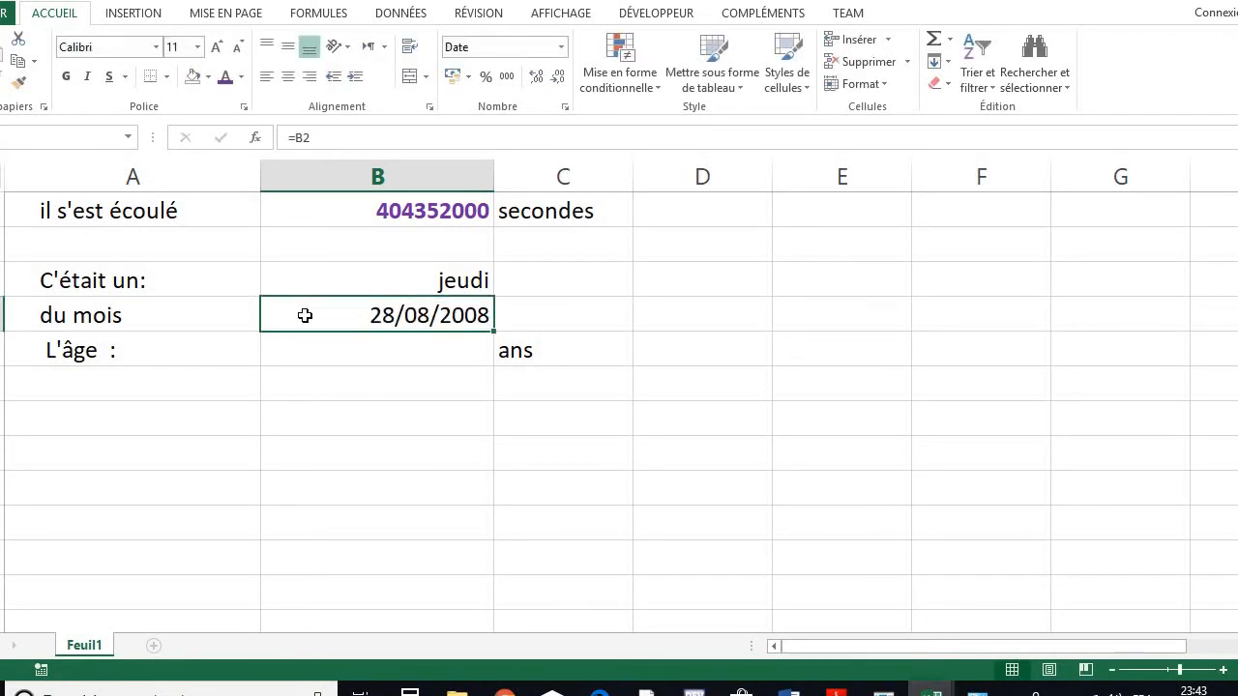
right_click(469, 394)
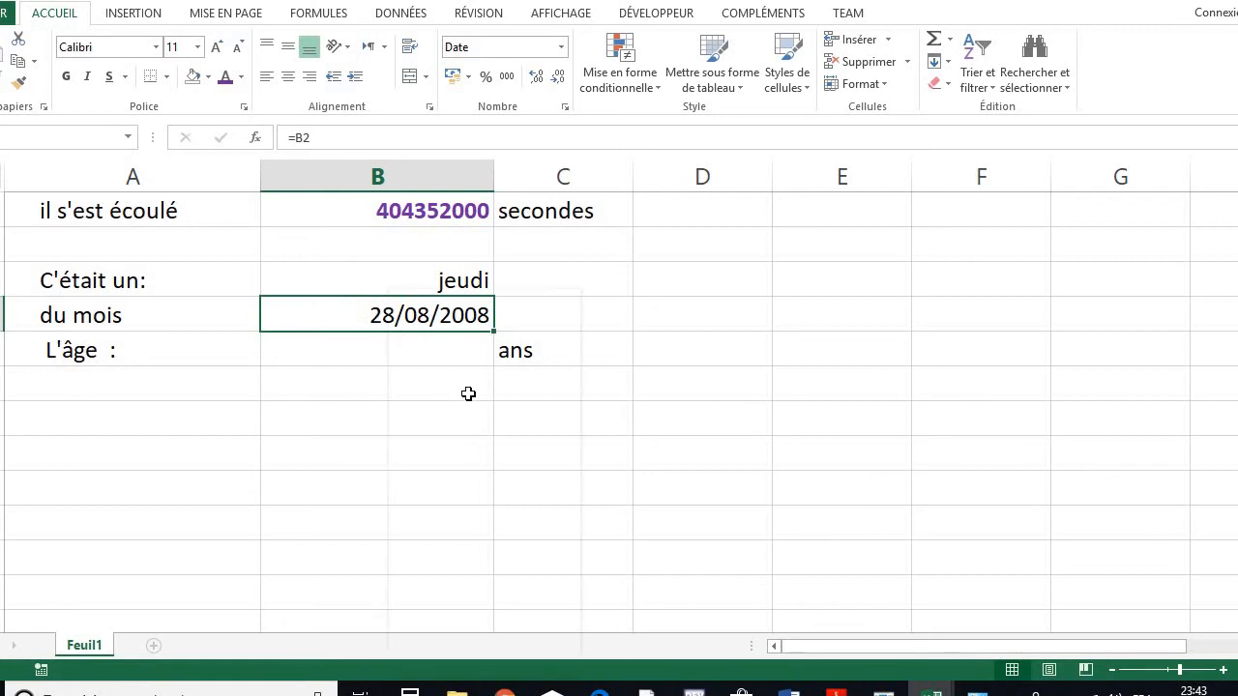
click(464, 592)
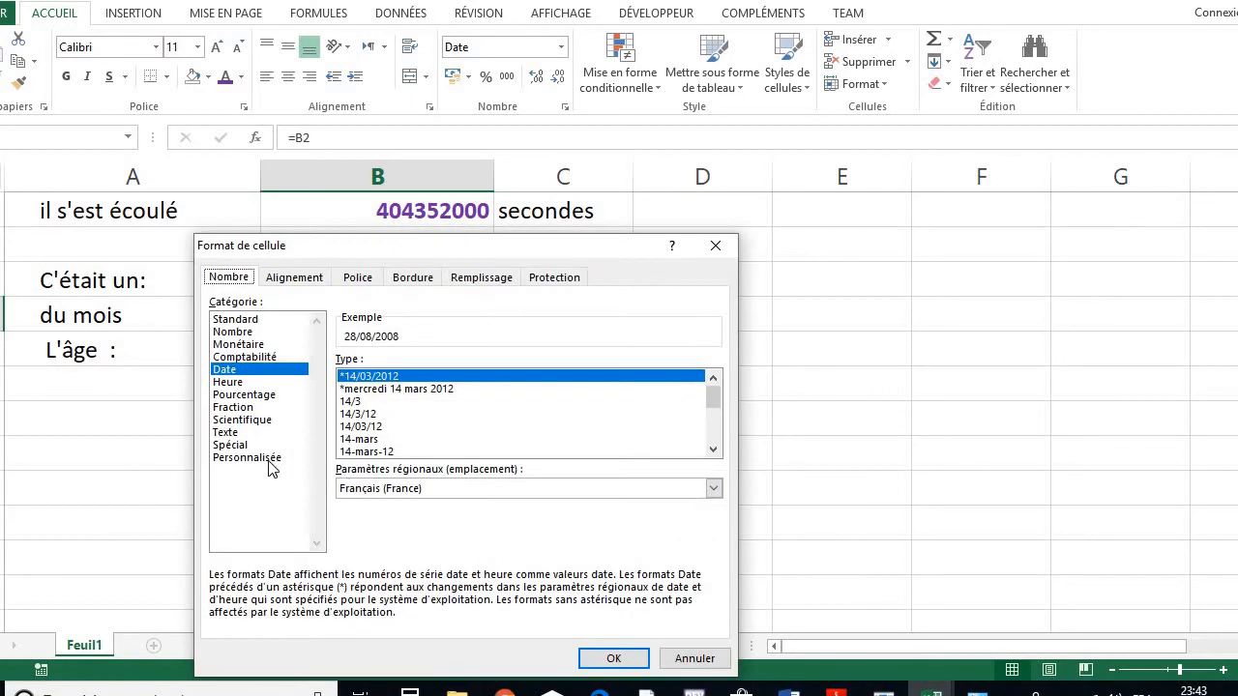
click(269, 457)
key(Tab)
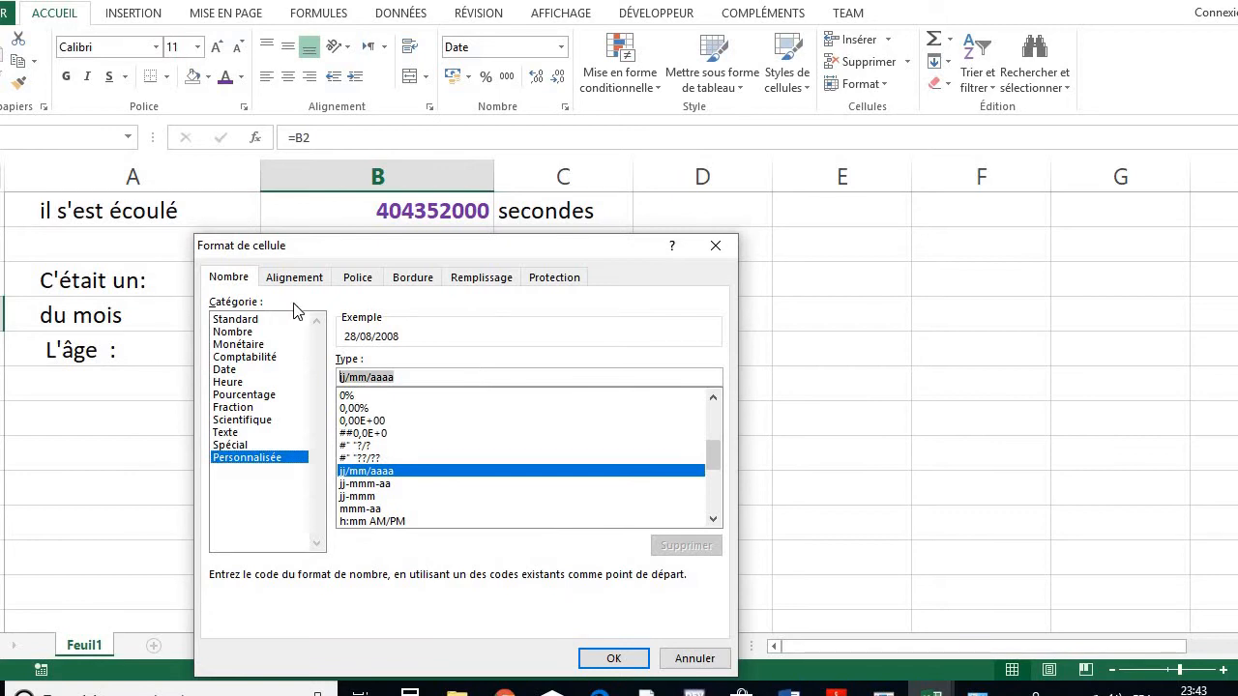
text(mmmm)
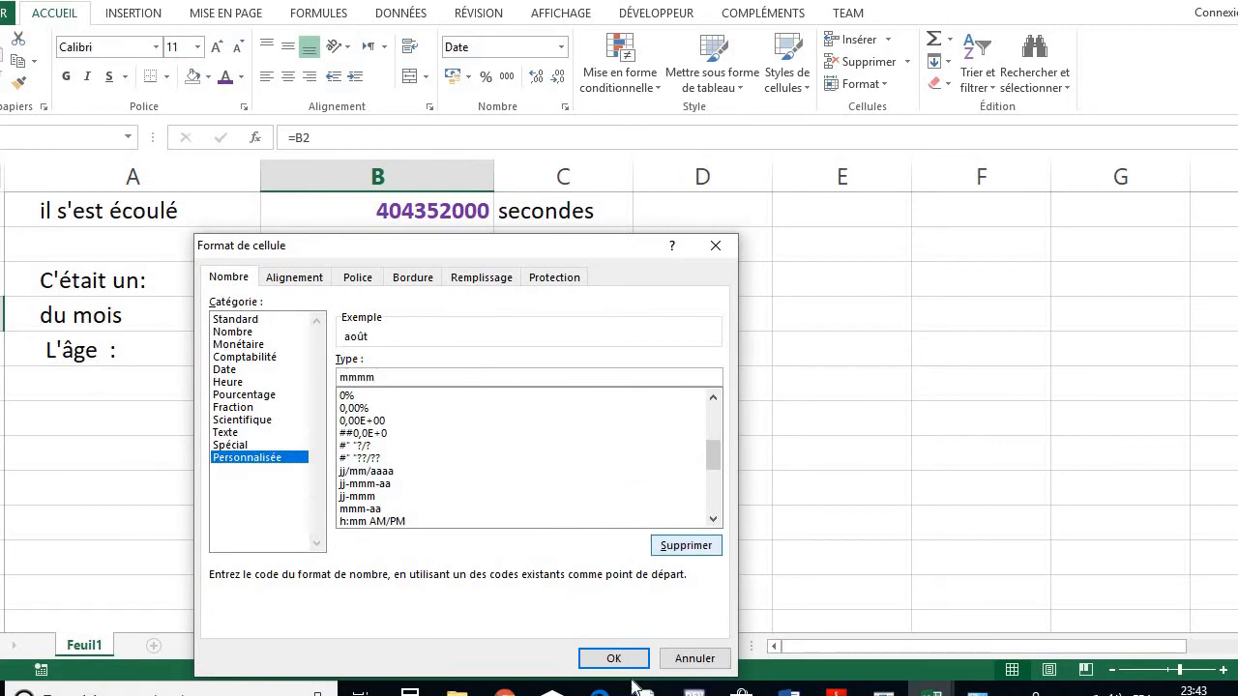
click(613, 659)
Review the worksheet from the date of birth and elapsed times down to the birth weekday, birth month and empty age cell B14
scroll(354, 337, up, 3)
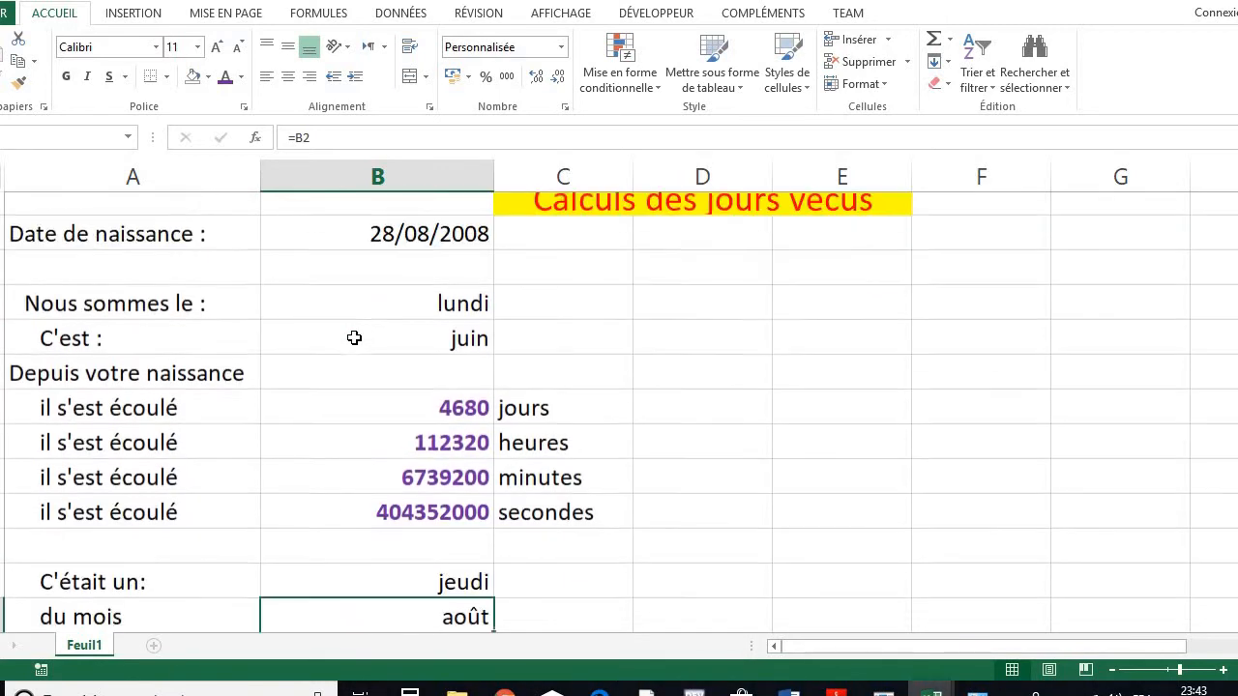
scroll(391, 361, down, 2)
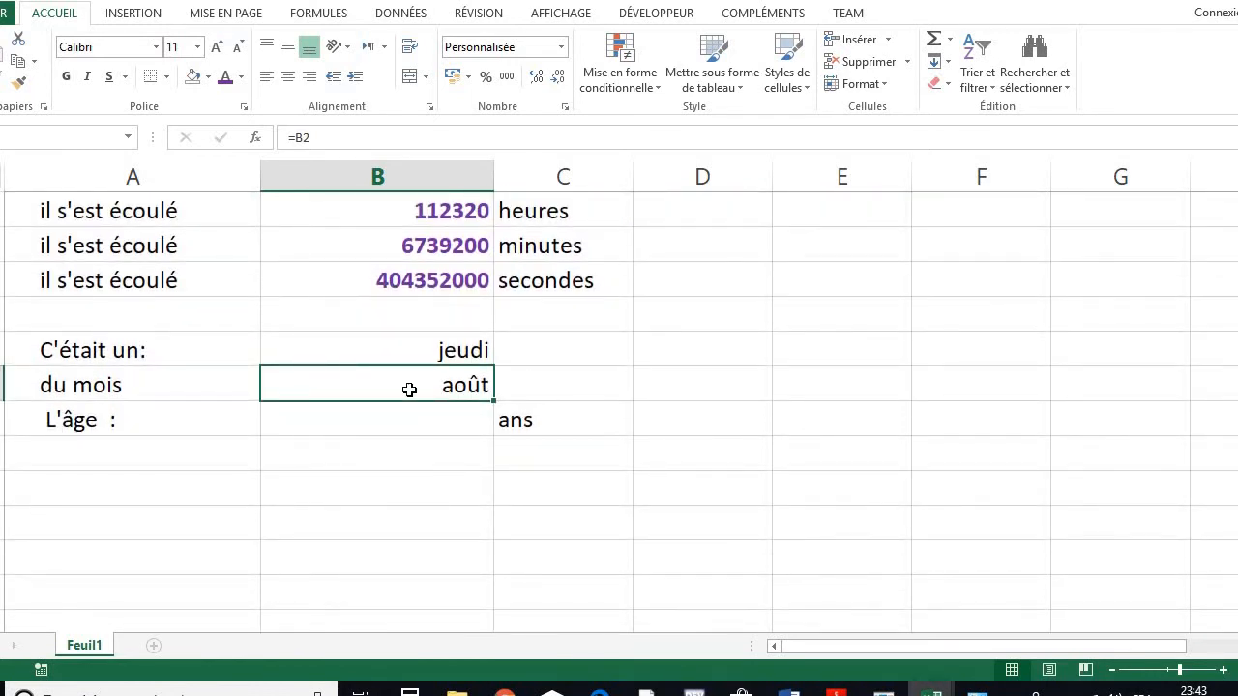
scroll(407, 389, up, 2)
scroll(406, 390, down, 2)
scroll(446, 382, up, 2)
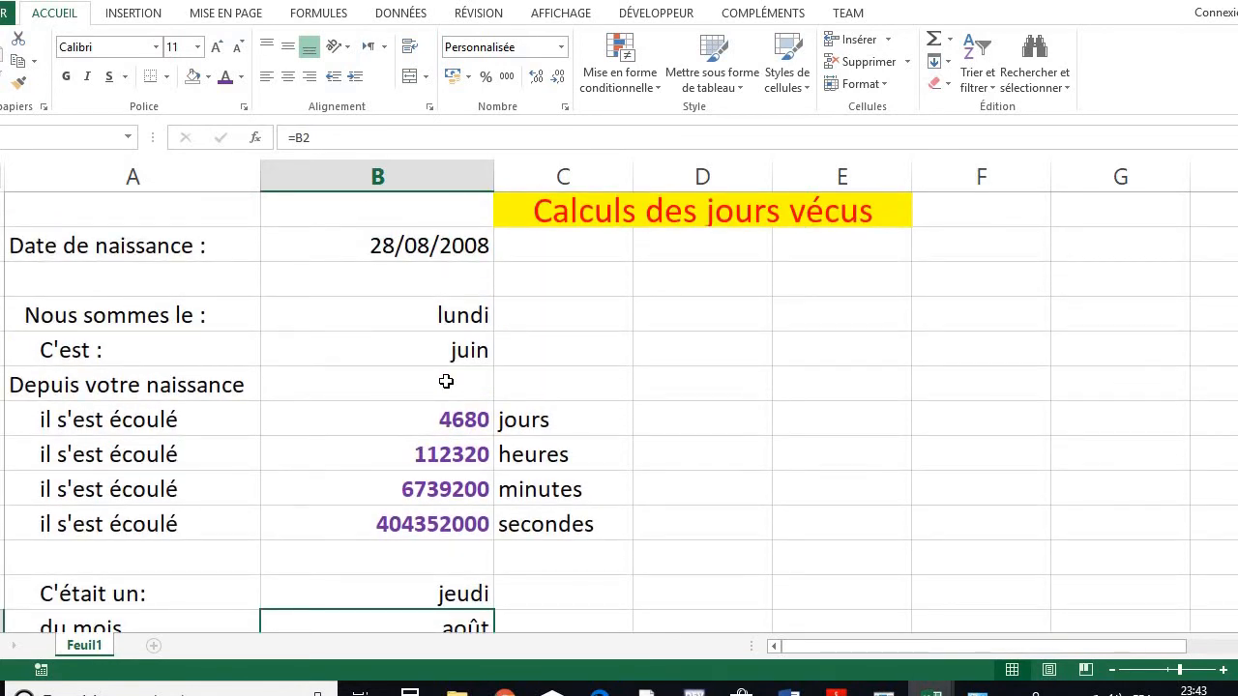
scroll(446, 382, down, 2)
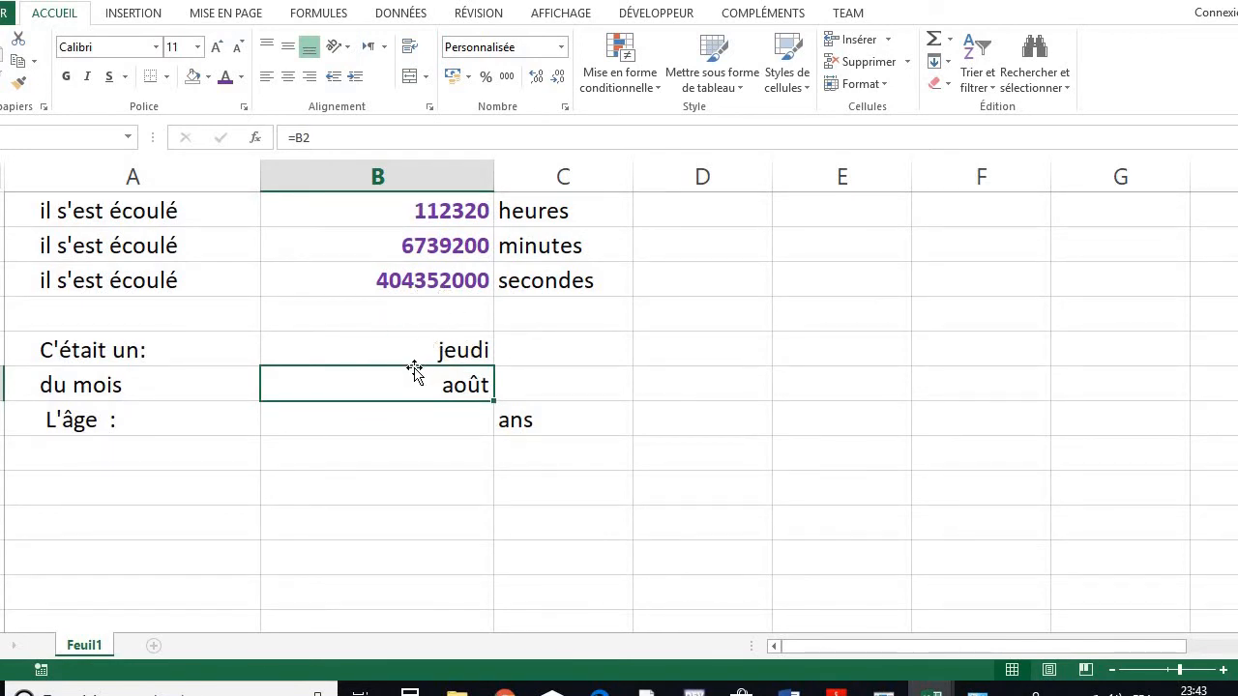
scroll(414, 373, up, 2)
scroll(413, 372, down, 2)
scroll(384, 421, up, 2)
scroll(384, 421, down, 2)
click(373, 420)
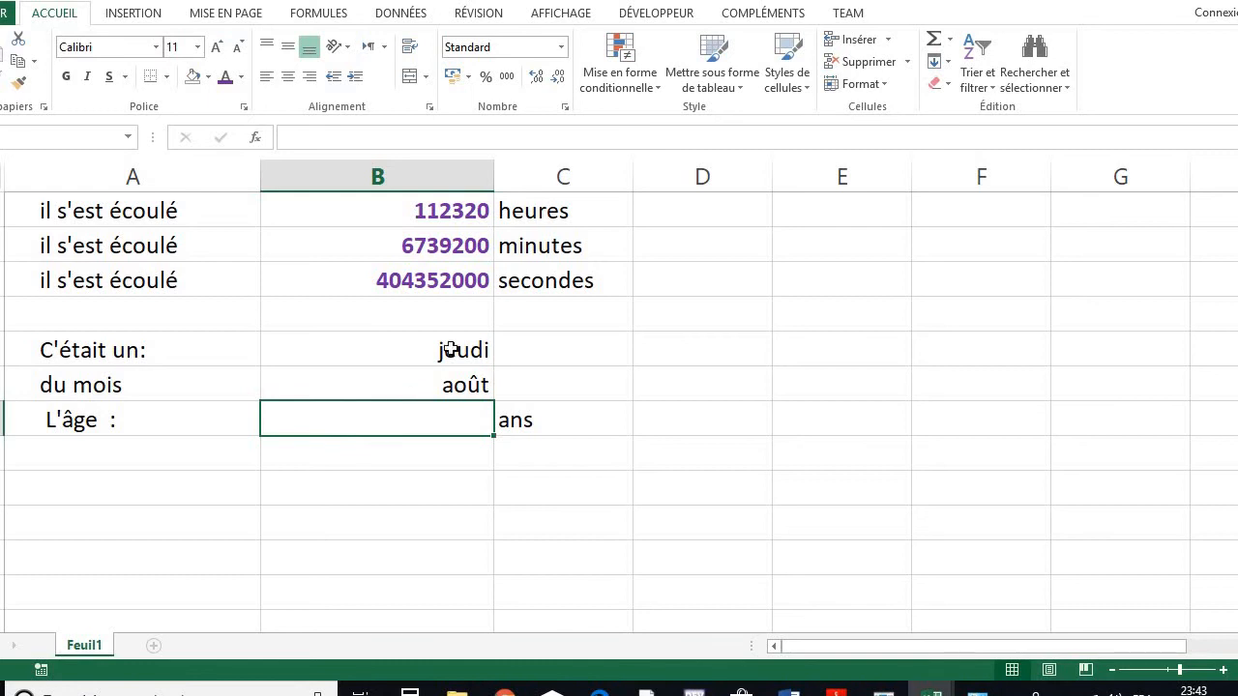
scroll(443, 299, up, 2)
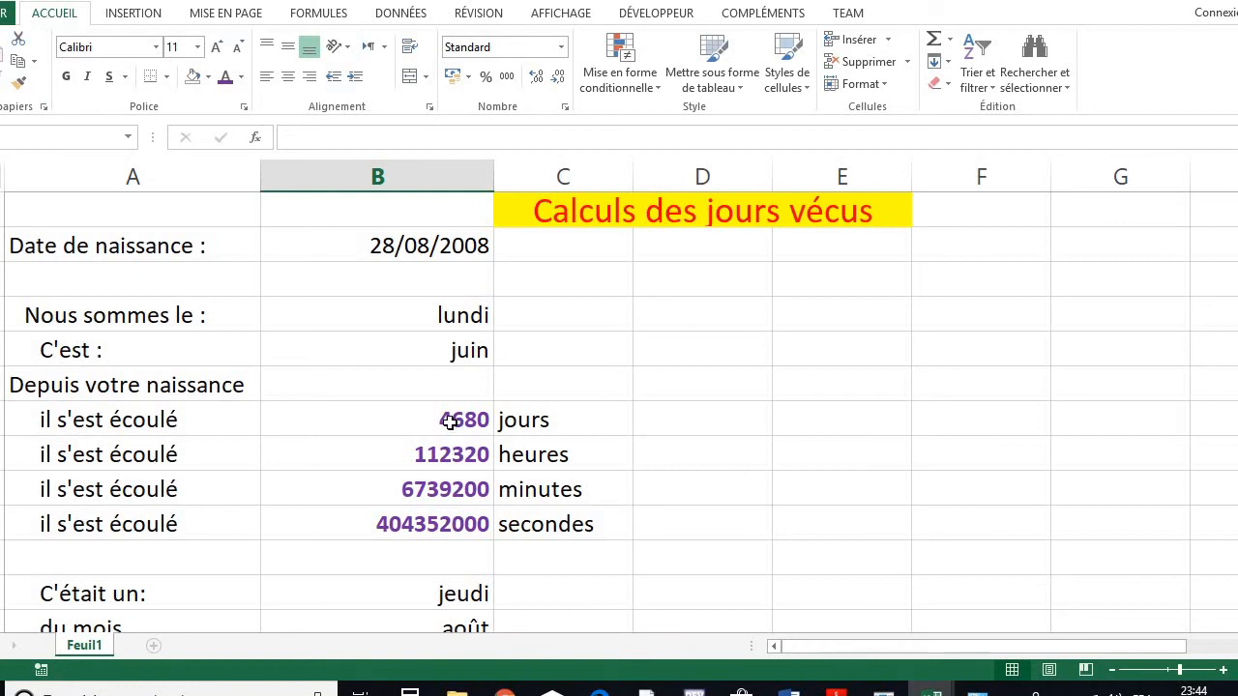
scroll(450, 420, down, 2)
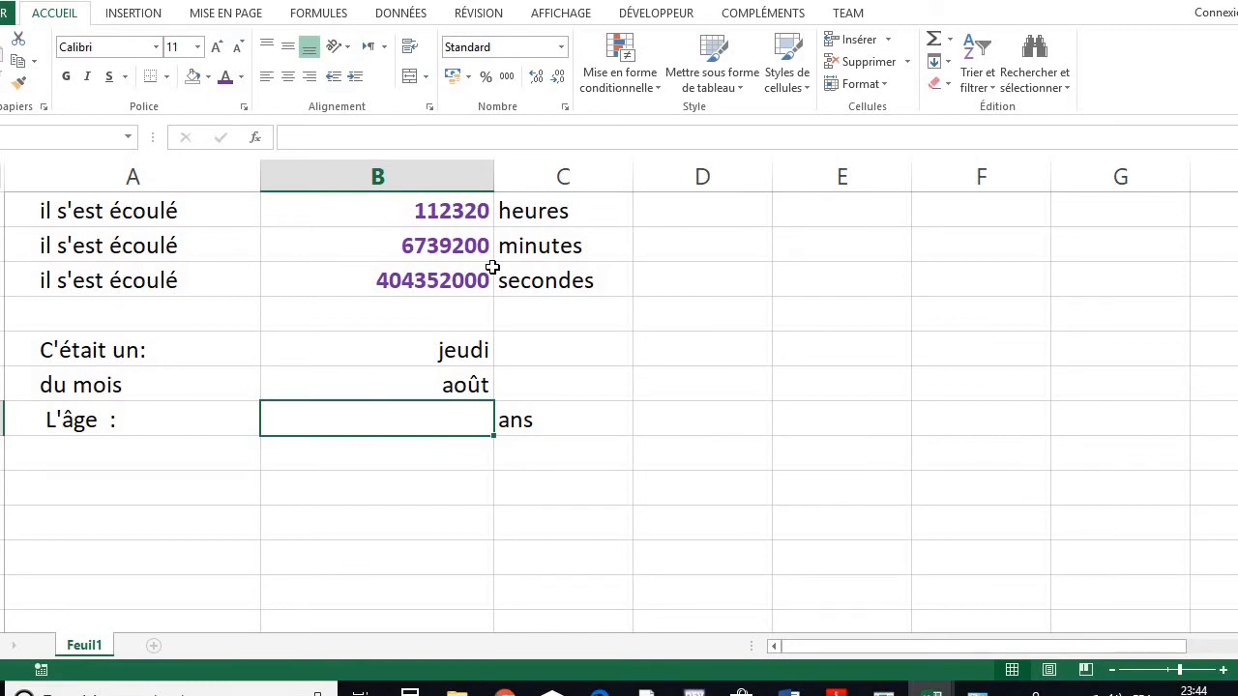
key(BackSpace)
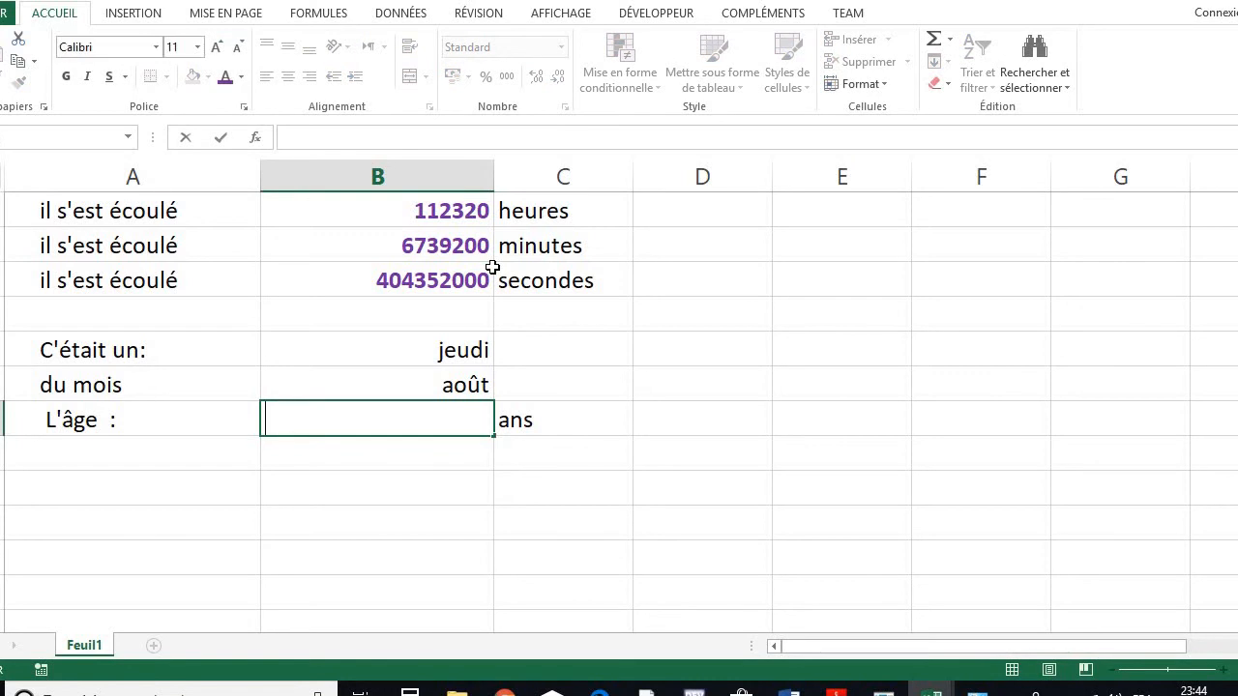
Switch to the calculatrice-fr.com age calculator in the browser and calculate the age for the date of birth already filled in
click(551, 552)
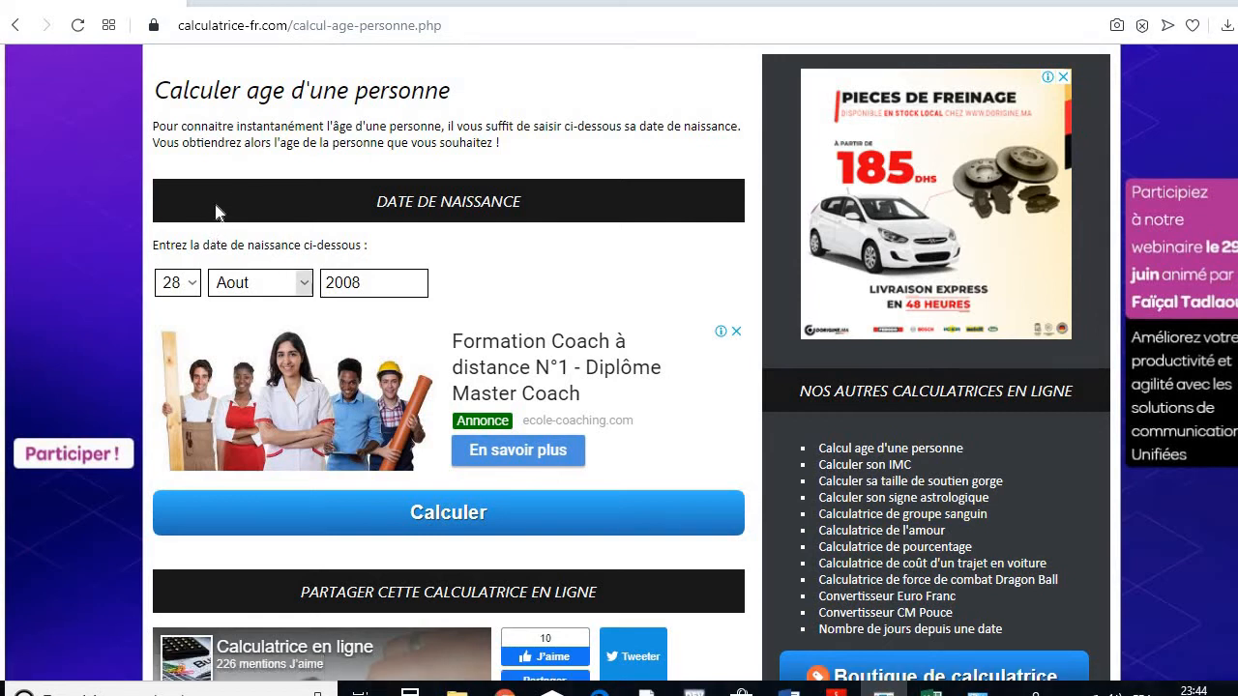
click(193, 282)
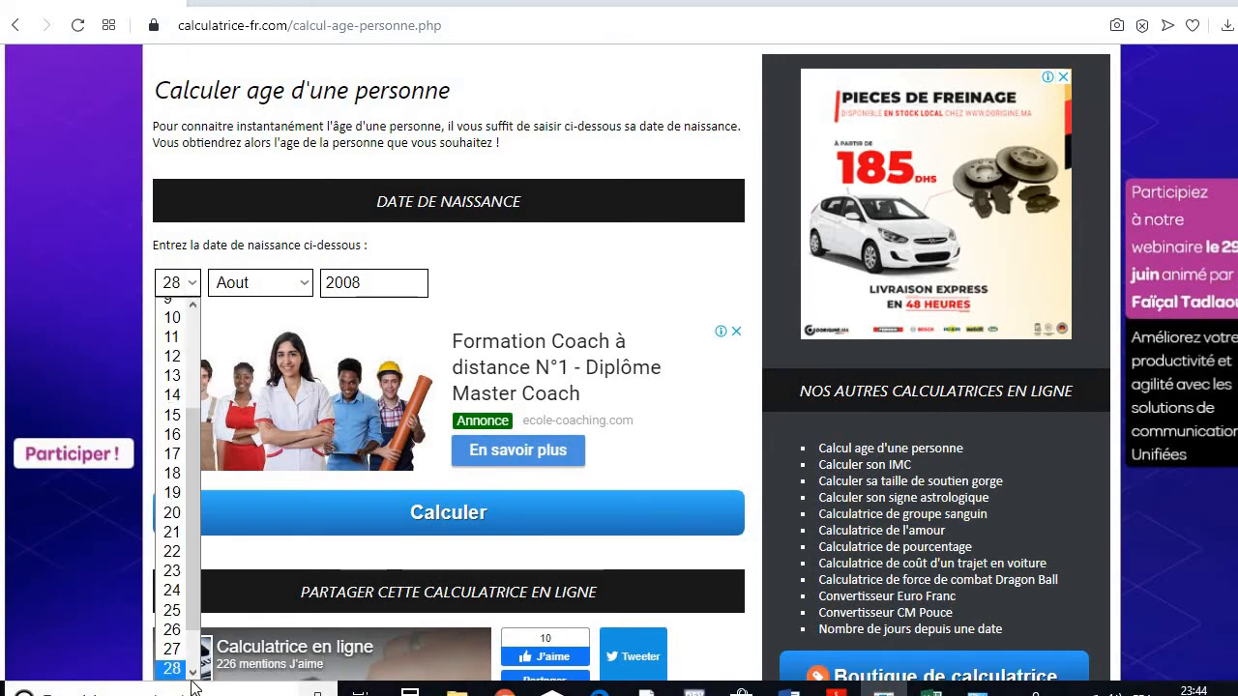
click(312, 205)
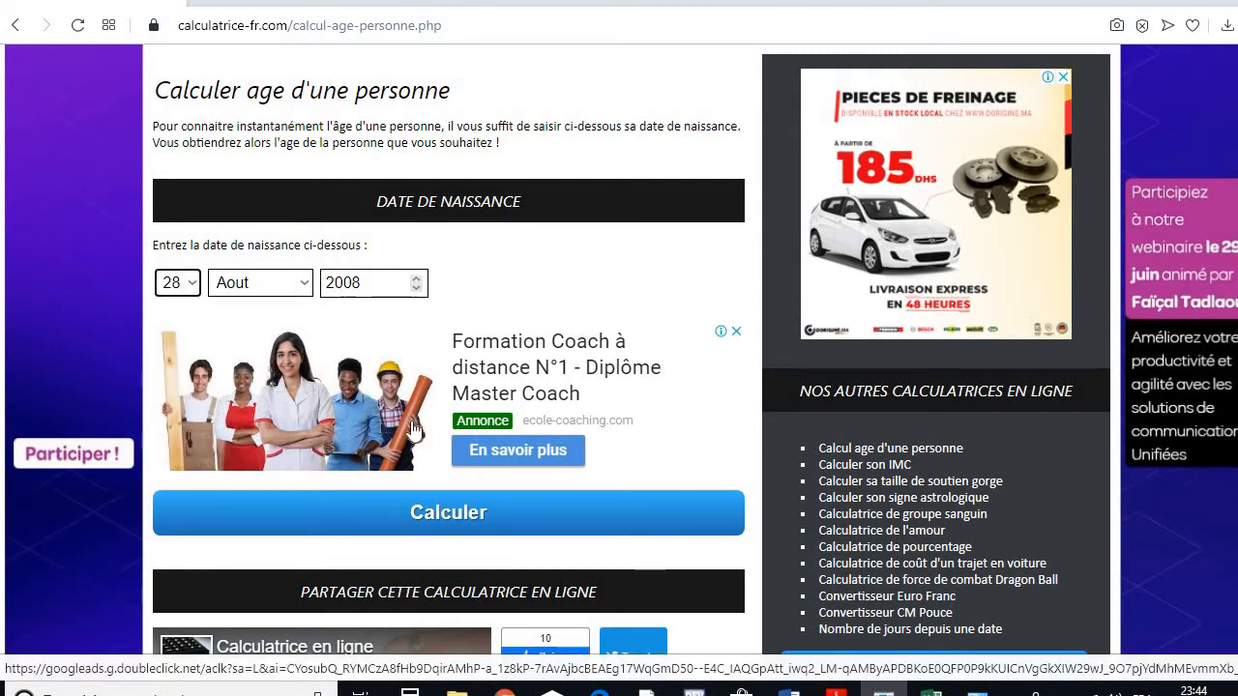
click(430, 515)
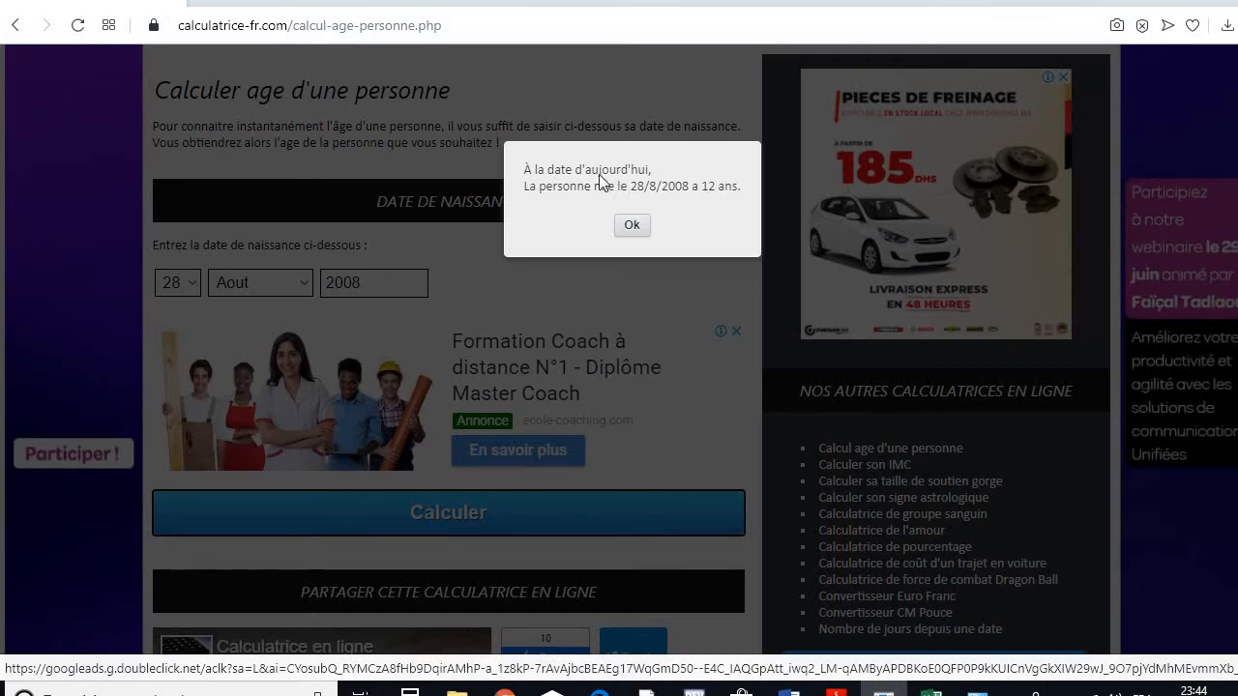
click(636, 226)
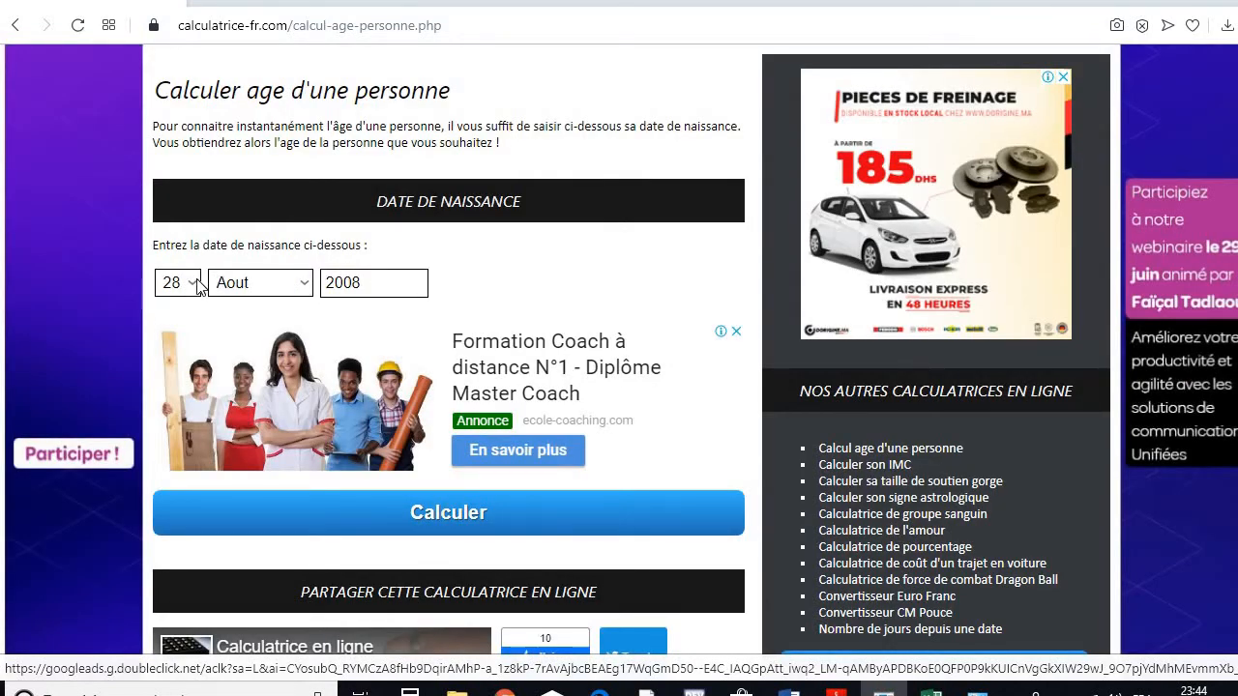
Choose a different day, month and earlier year as the date of birth in the online calculator and calculate the age
click(194, 284)
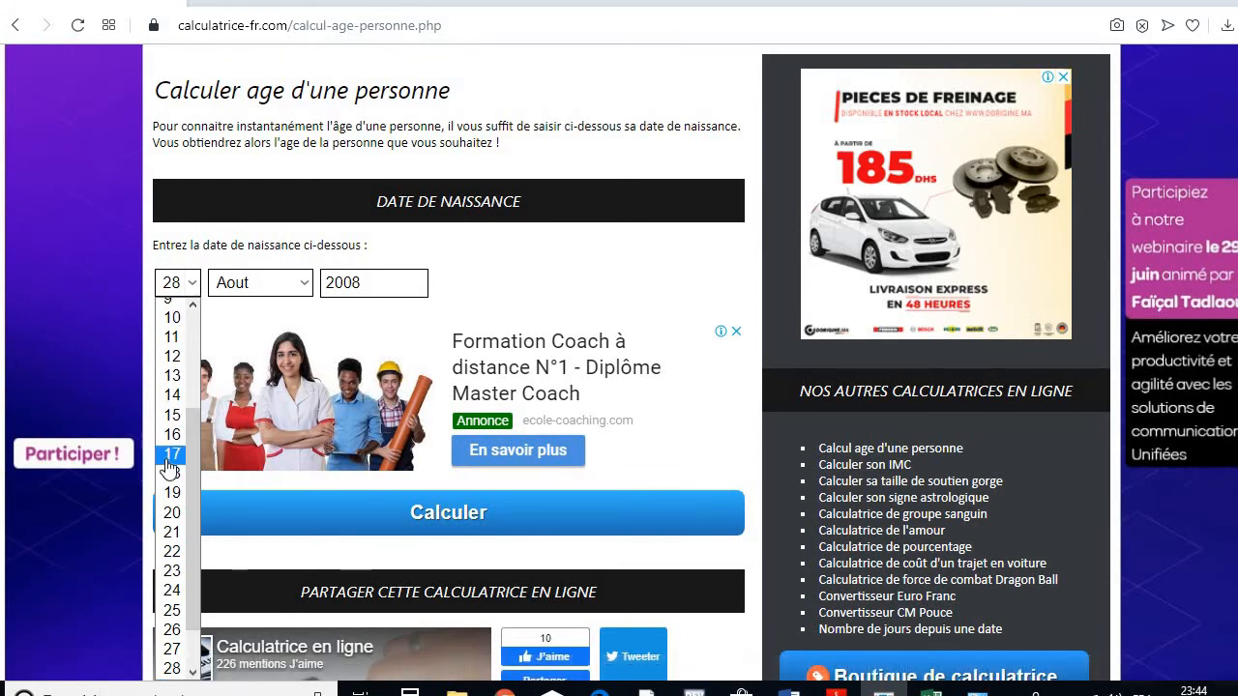
click(170, 461)
click(309, 287)
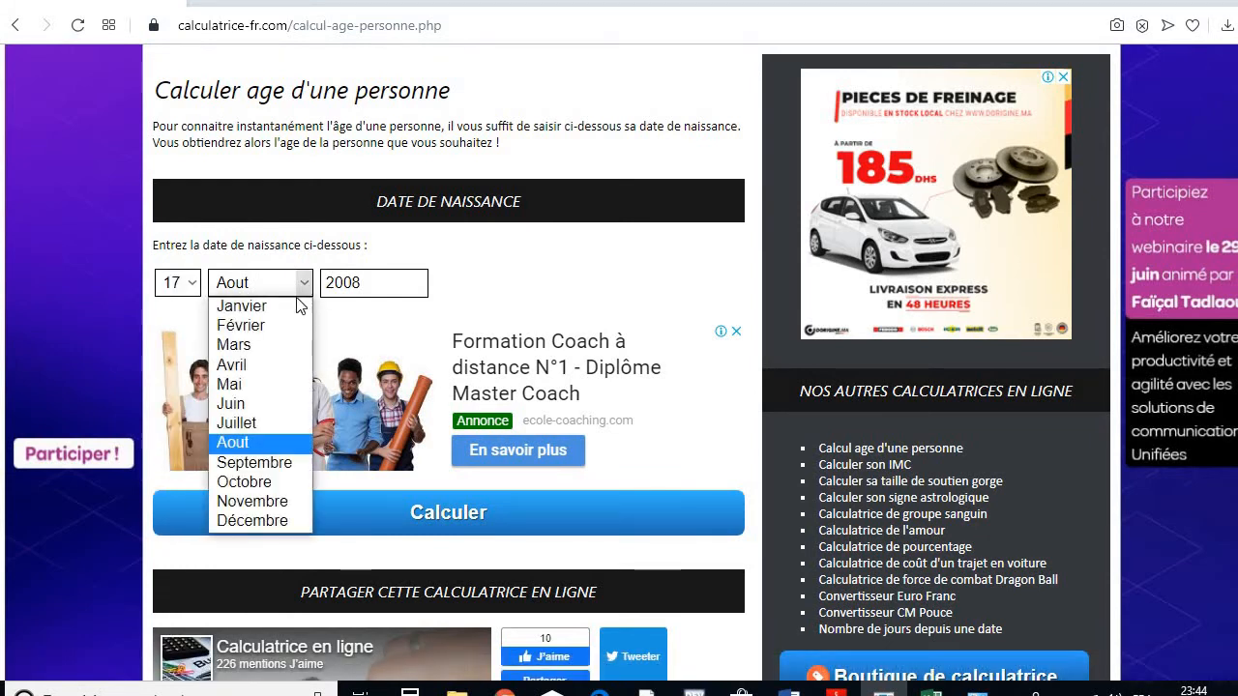
click(248, 404)
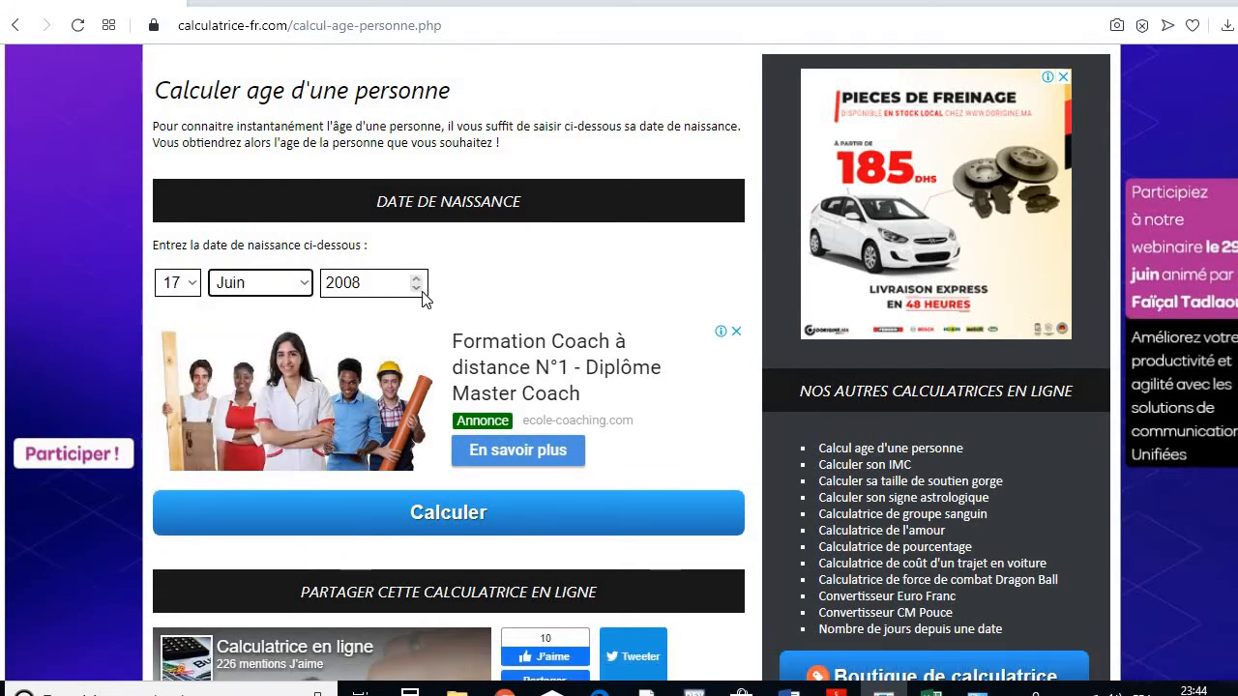
click(416, 287)
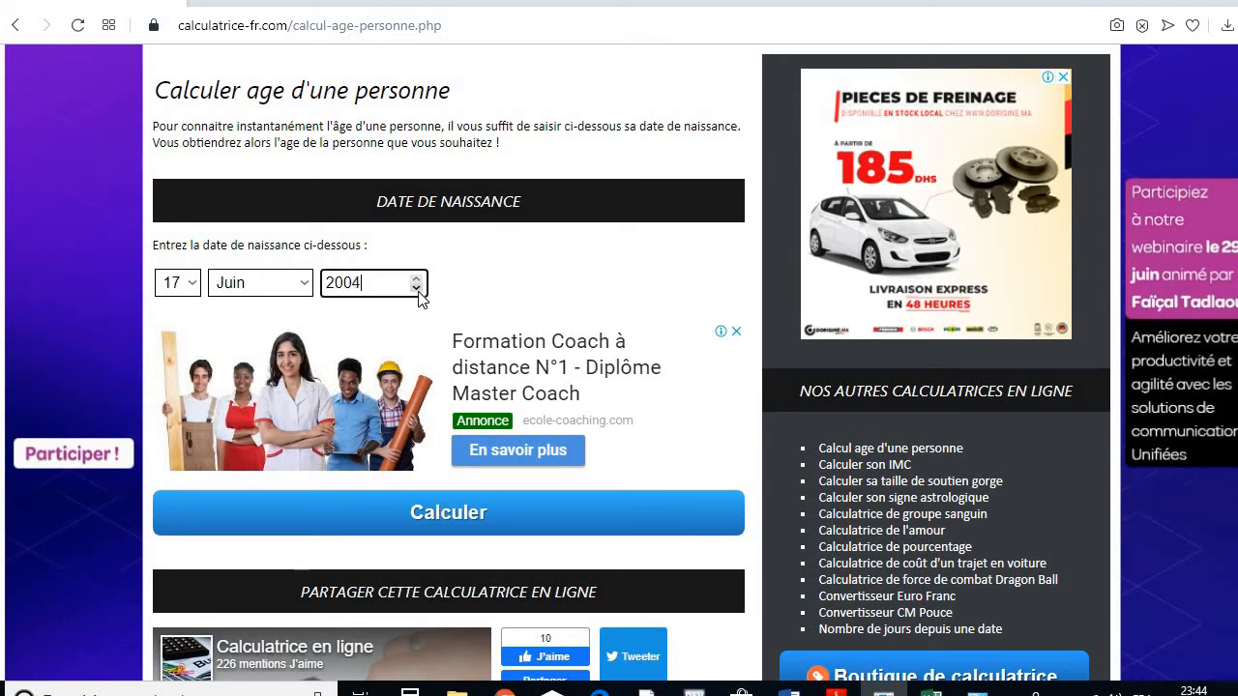
click(417, 288)
click(417, 288)
click(449, 512)
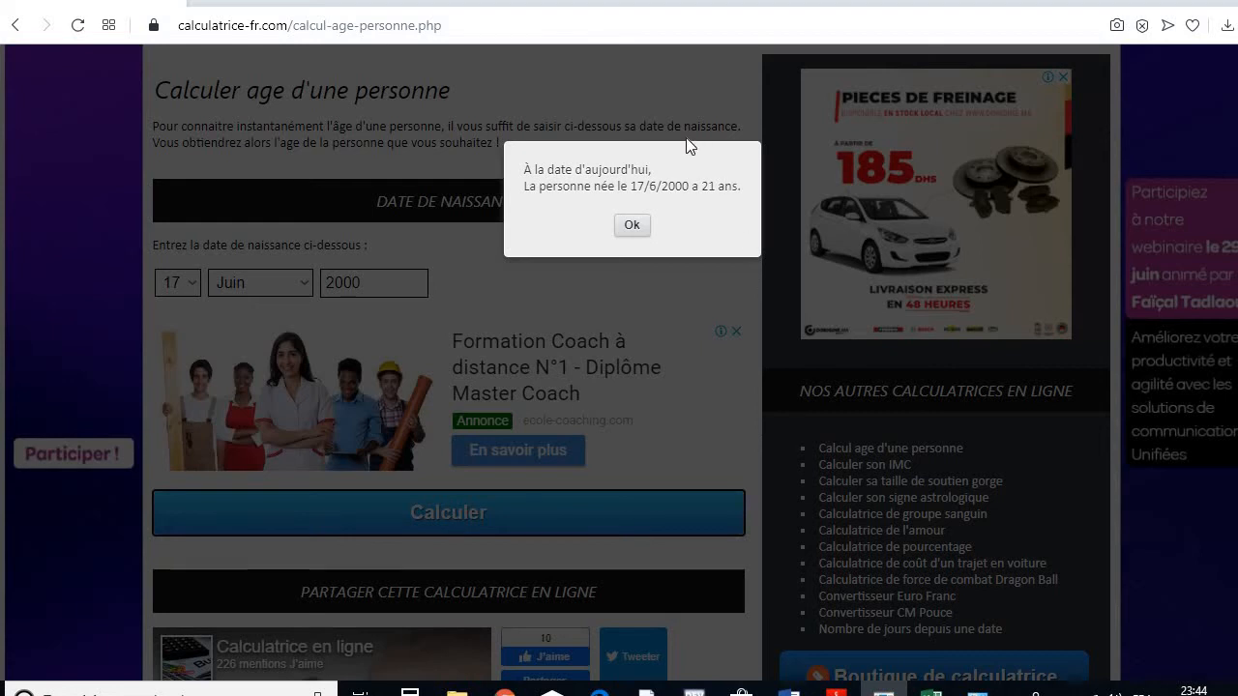
click(632, 227)
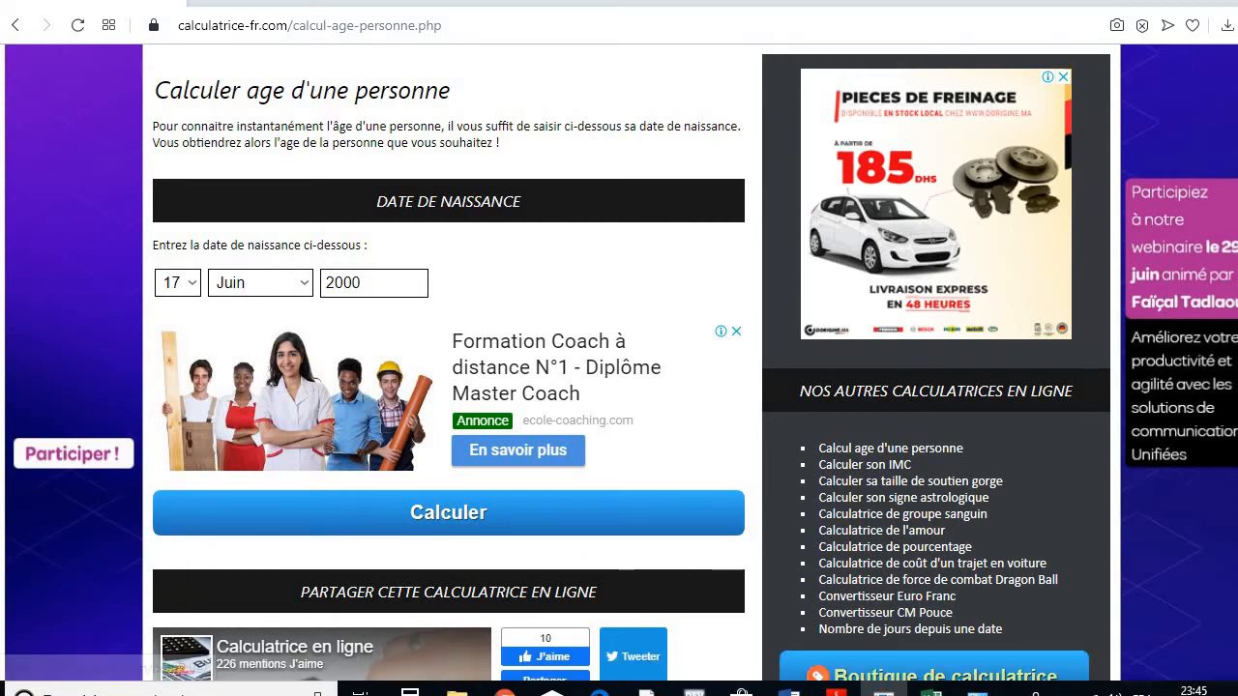
Switch to the jours vécus.xlsx workbook and begin an ANNEE formula in the empty age cell B14
mouse_move(931, 689)
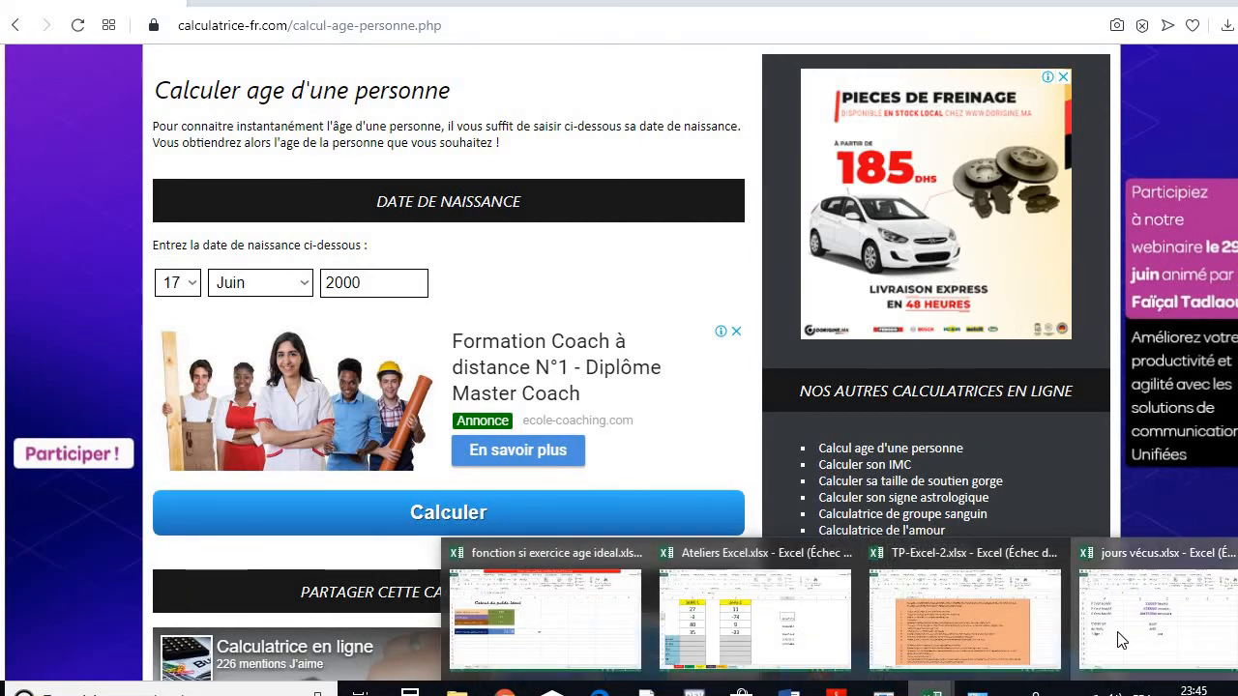
click(1119, 638)
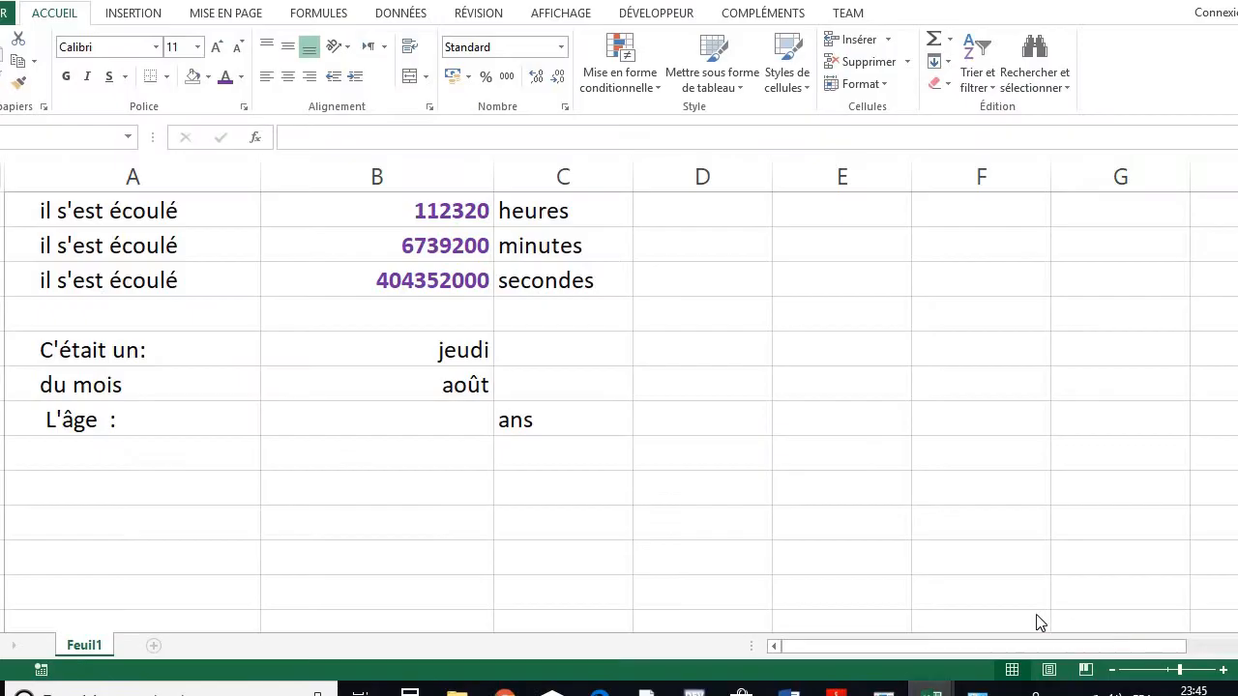
click(360, 425)
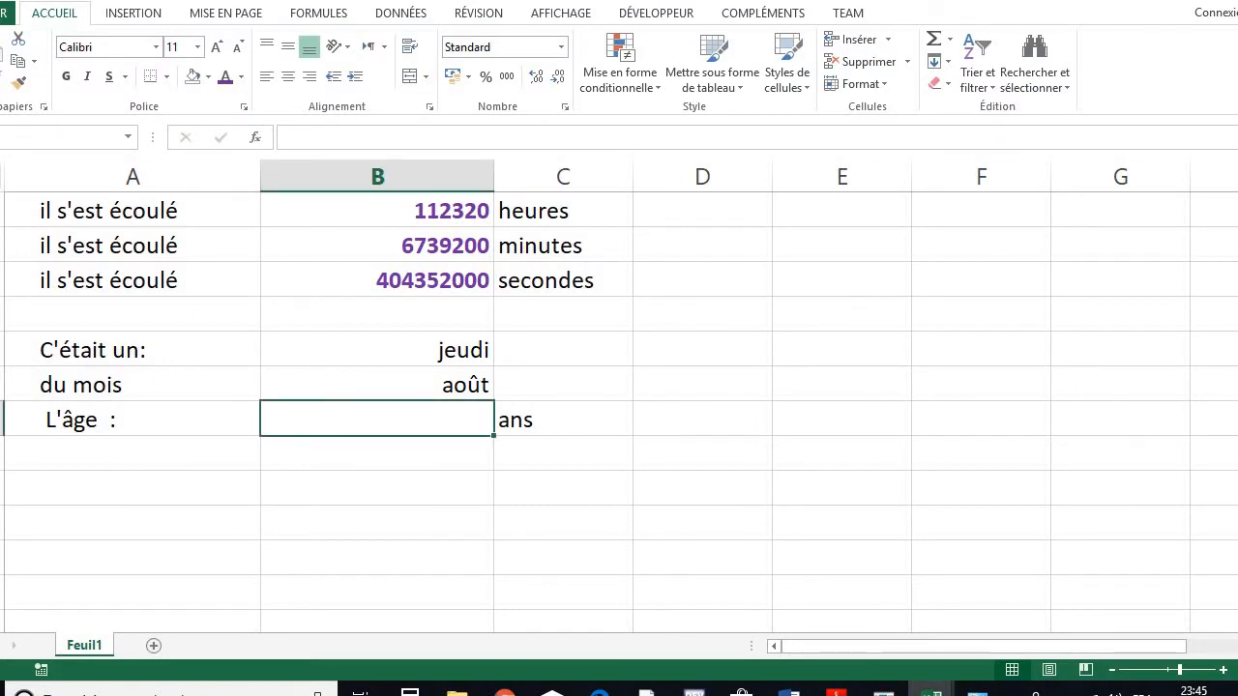
text(=ann)
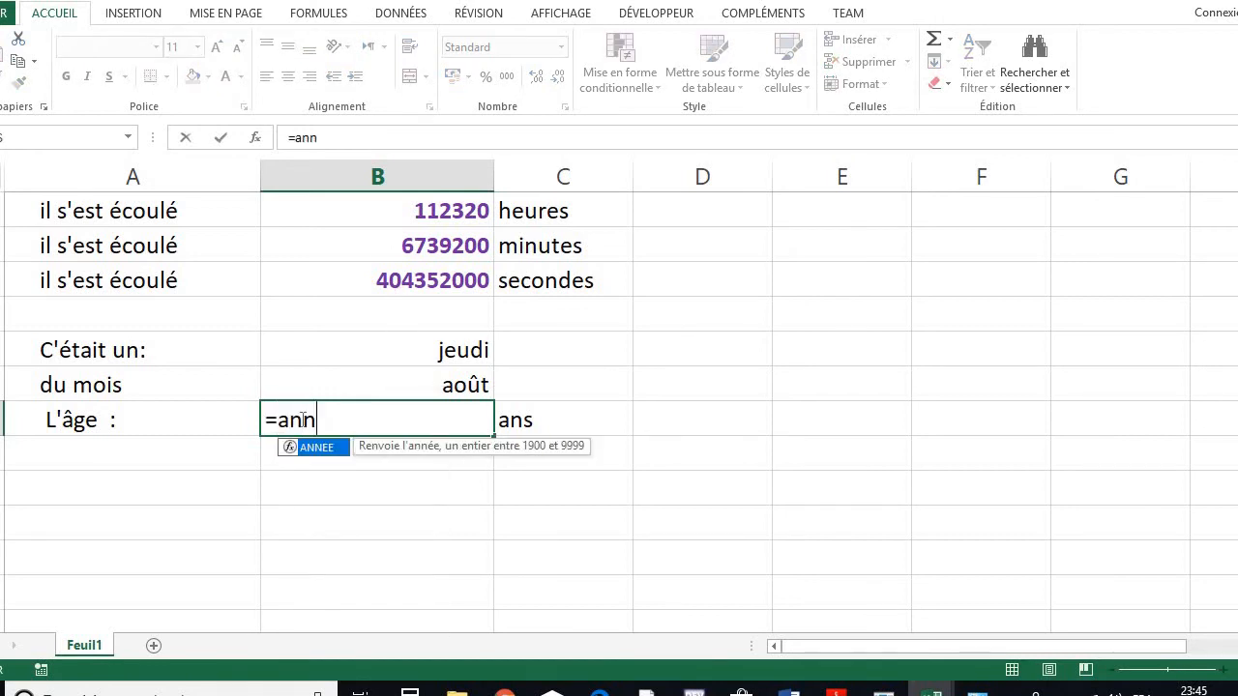
double_click(331, 451)
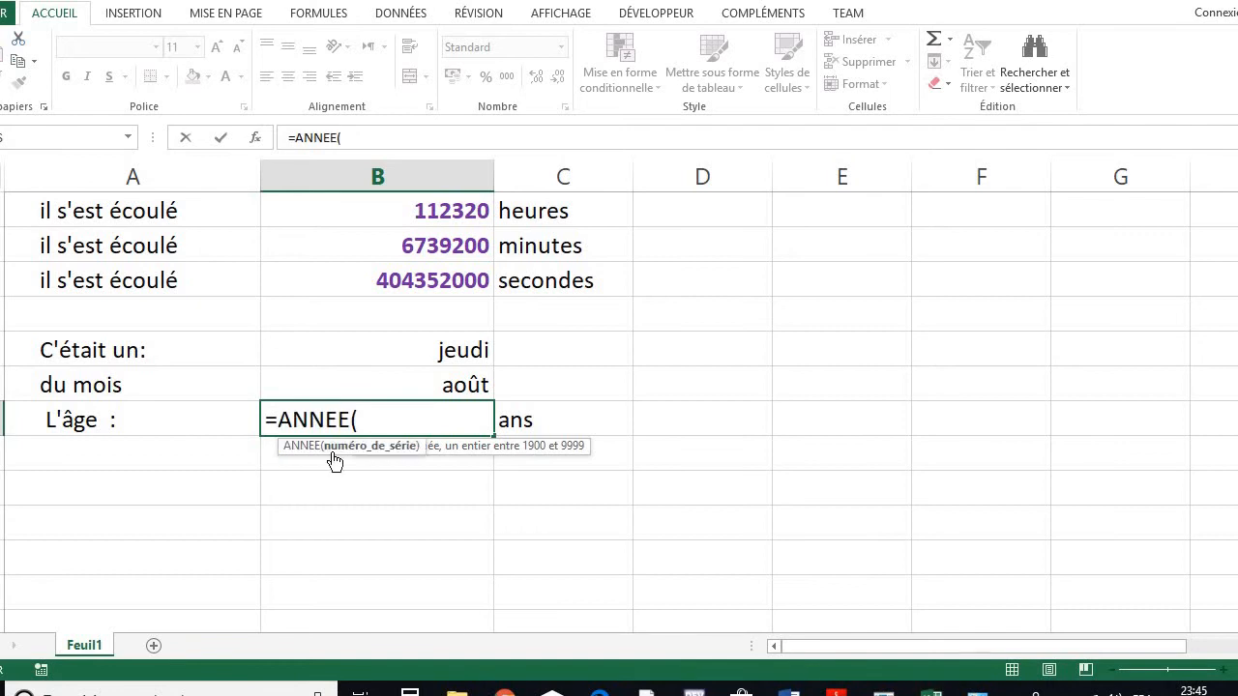
scroll(357, 332, up, 3)
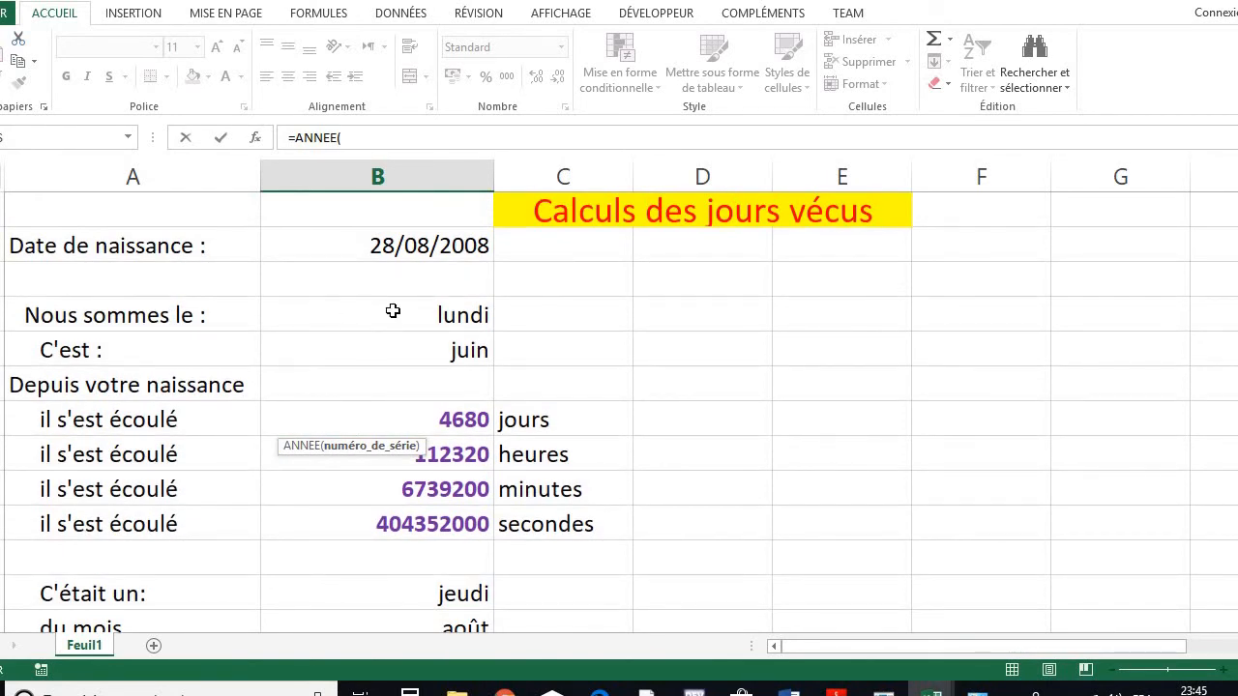
click(394, 312)
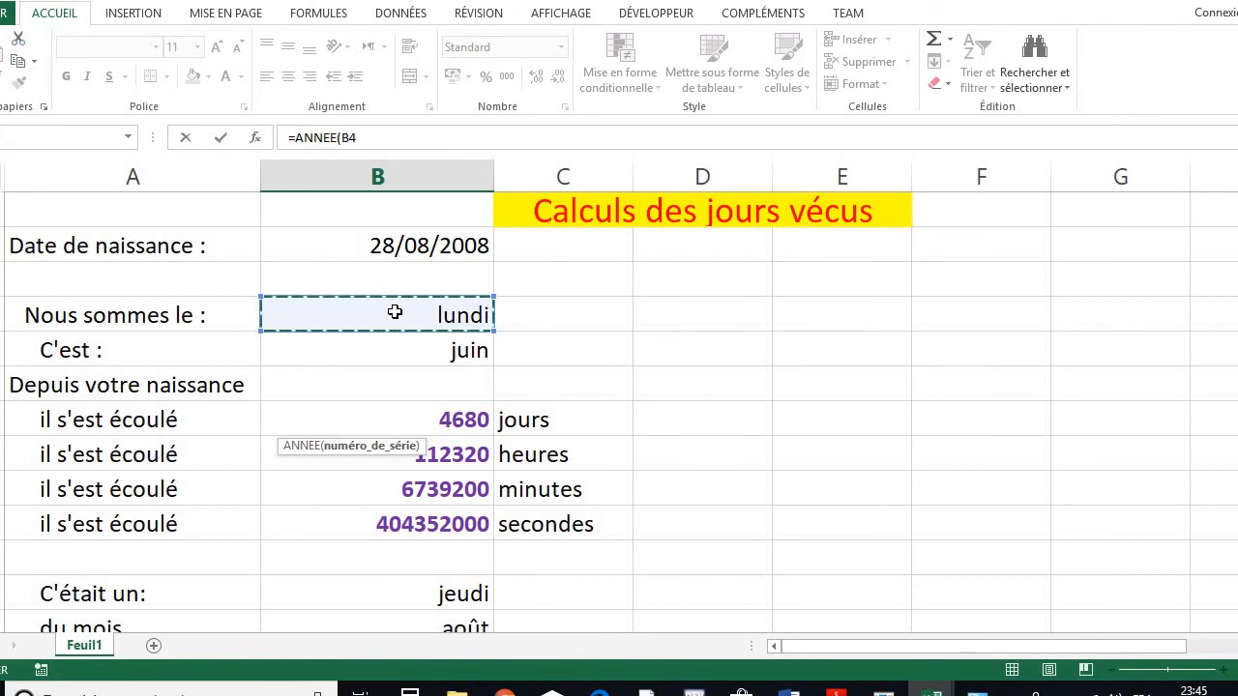
scroll(395, 312, down, 5)
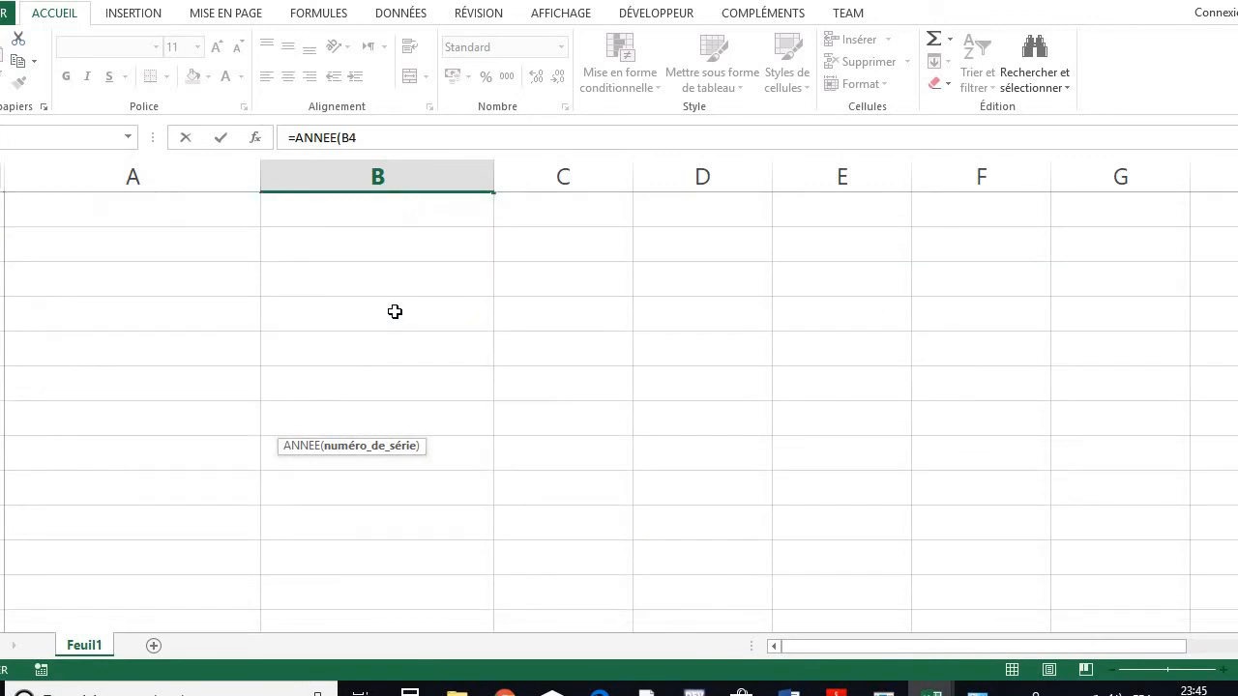
scroll(395, 311, up, 5)
scroll(395, 311, down, 3)
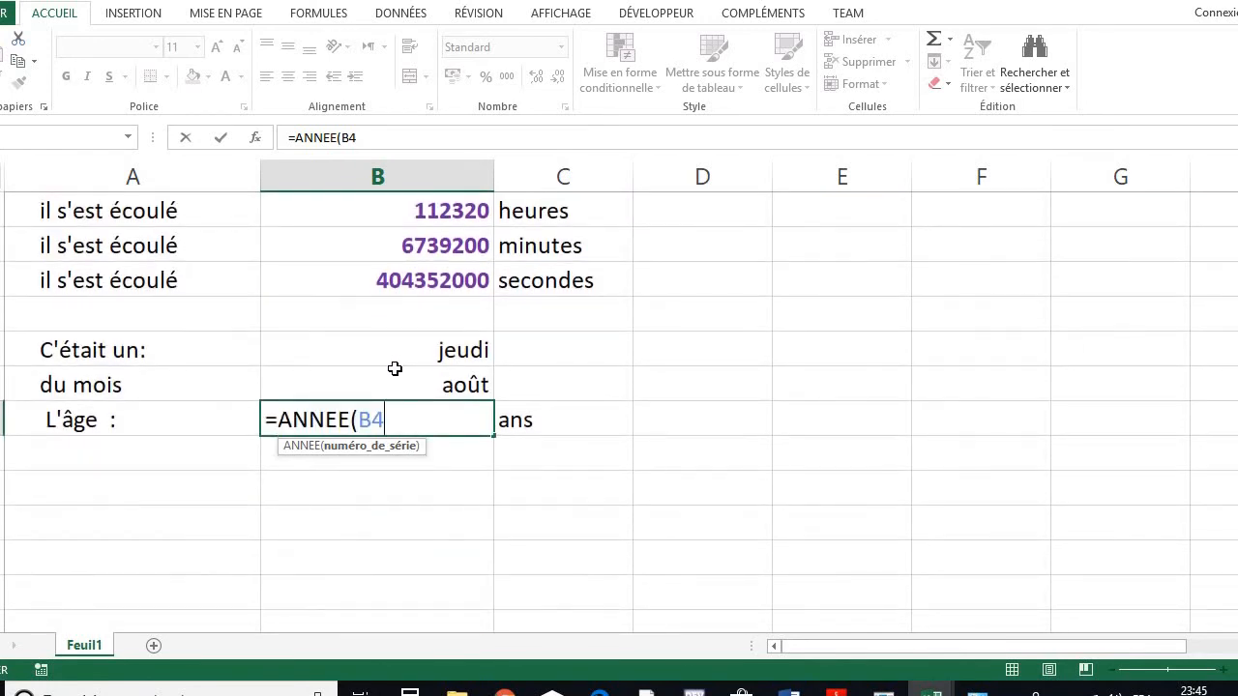
key(BackSpace)
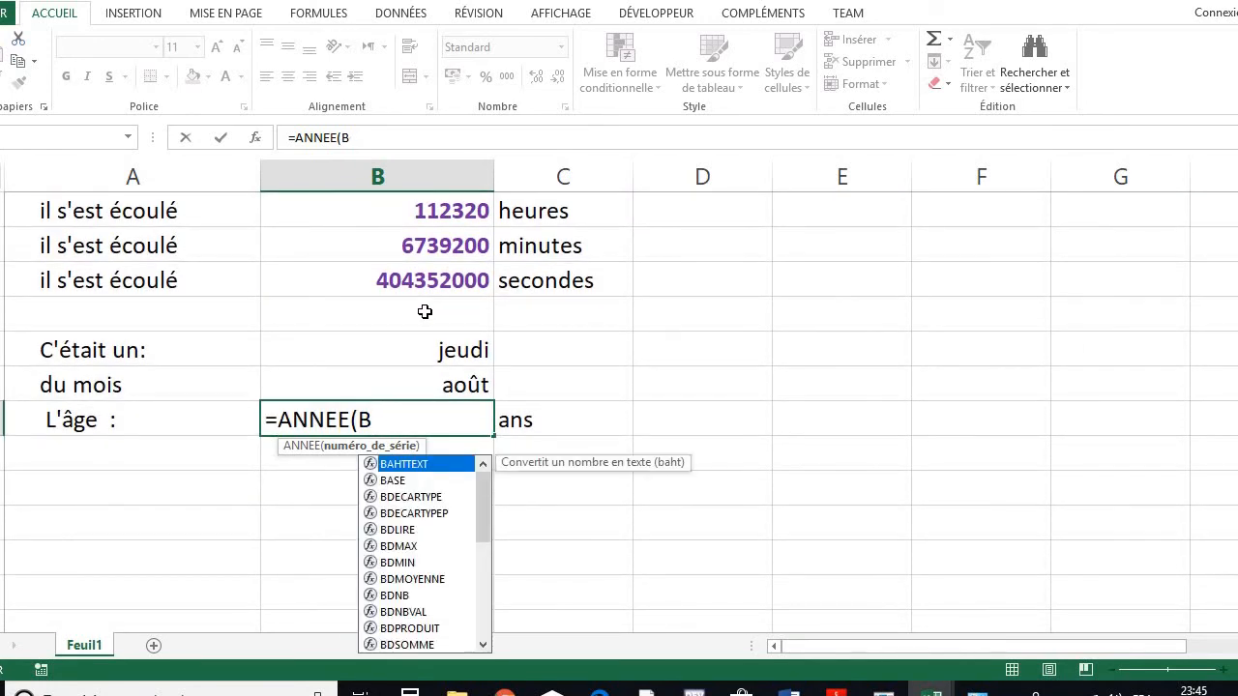
key(BackSpace)
Use AUJOURDHUI() as the argument of ANNEE, close the function and add a minus sign after it
text(a)
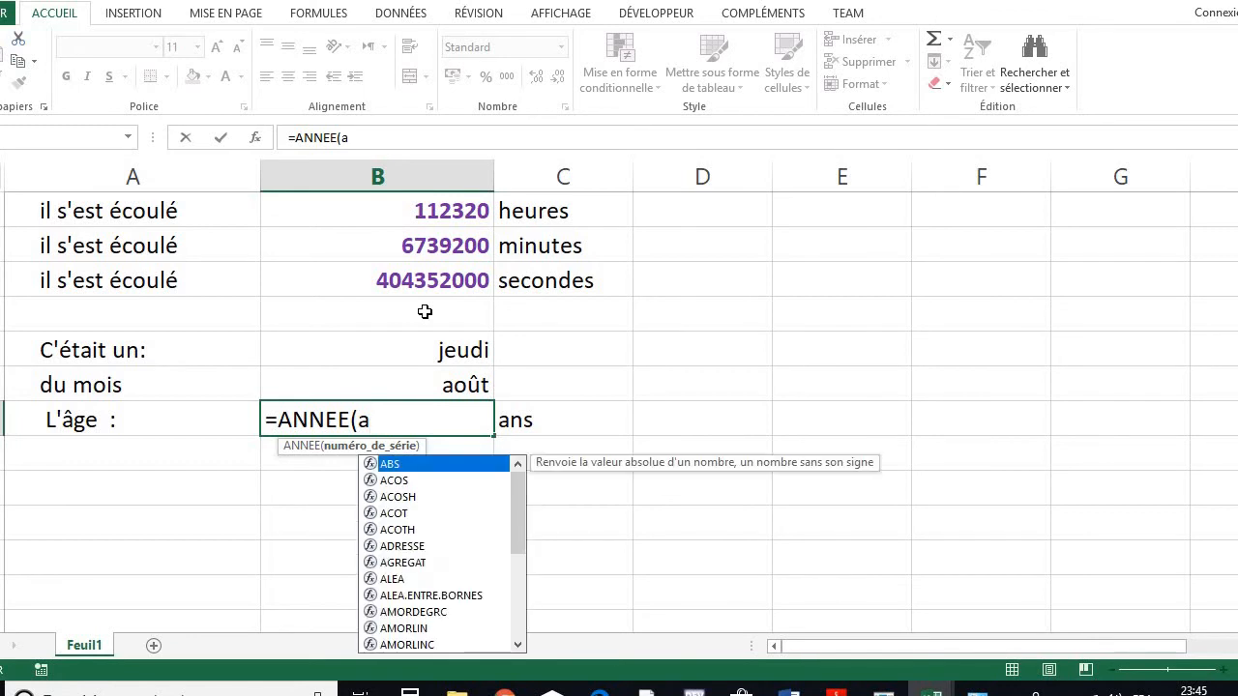
text(uj)
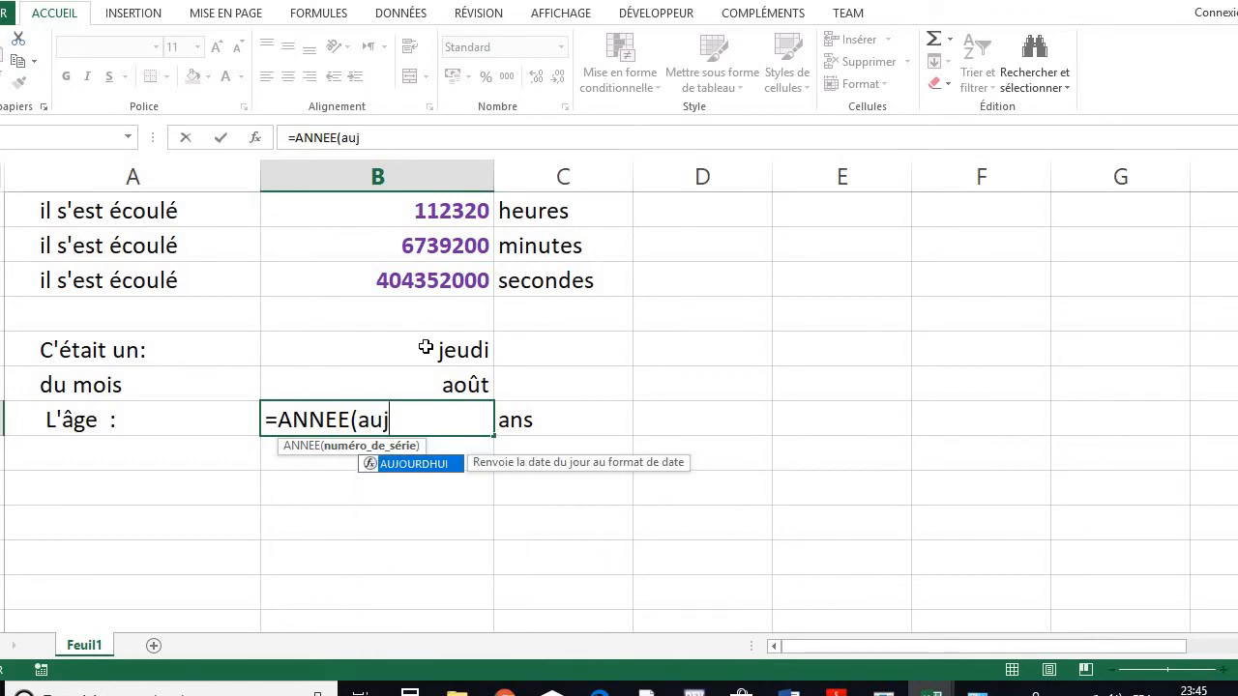
double_click(416, 464)
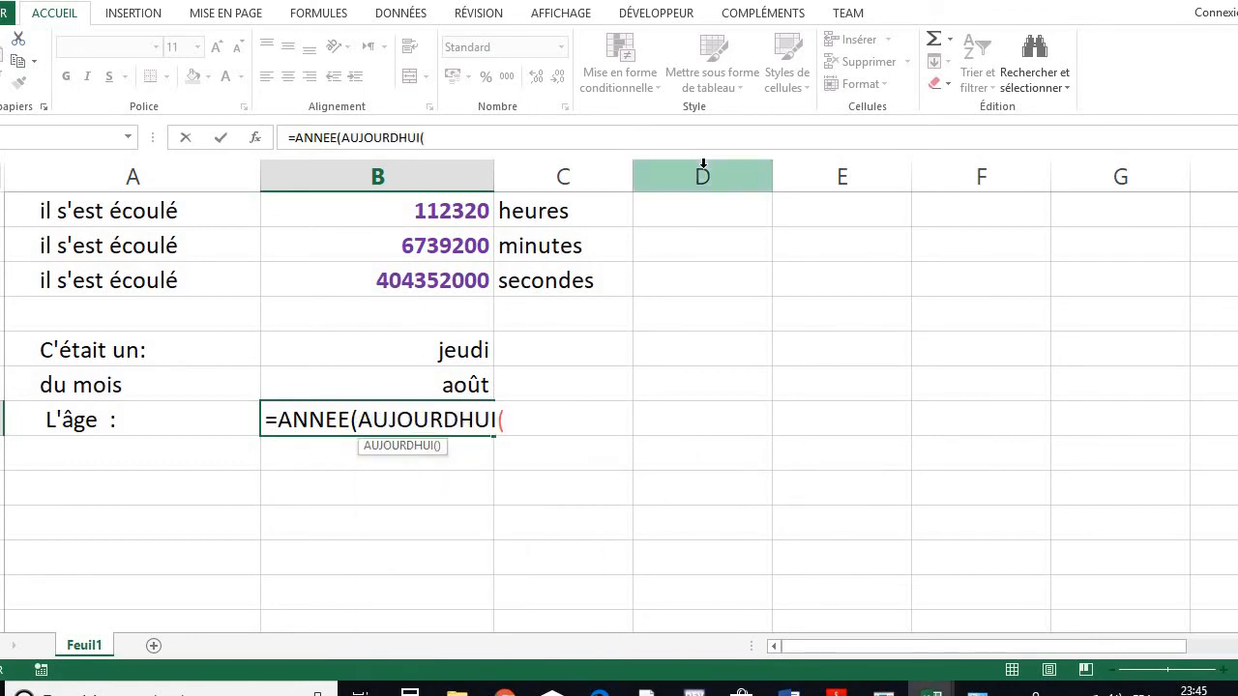
text())
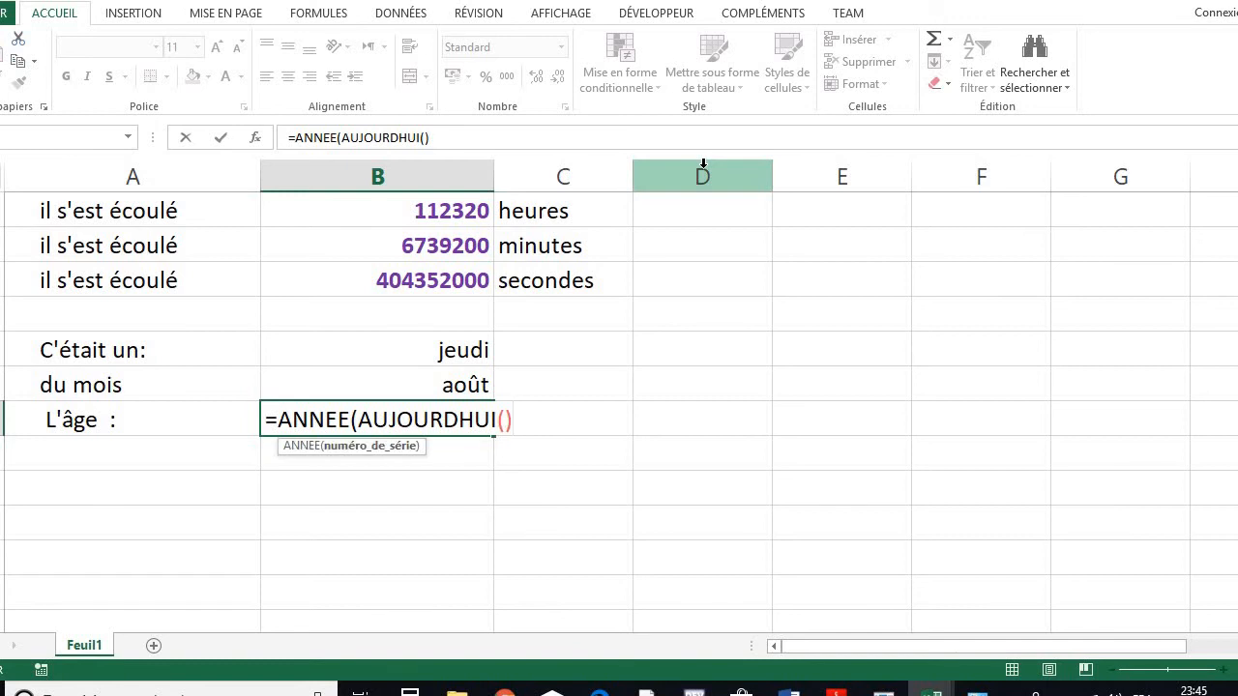
text()-)
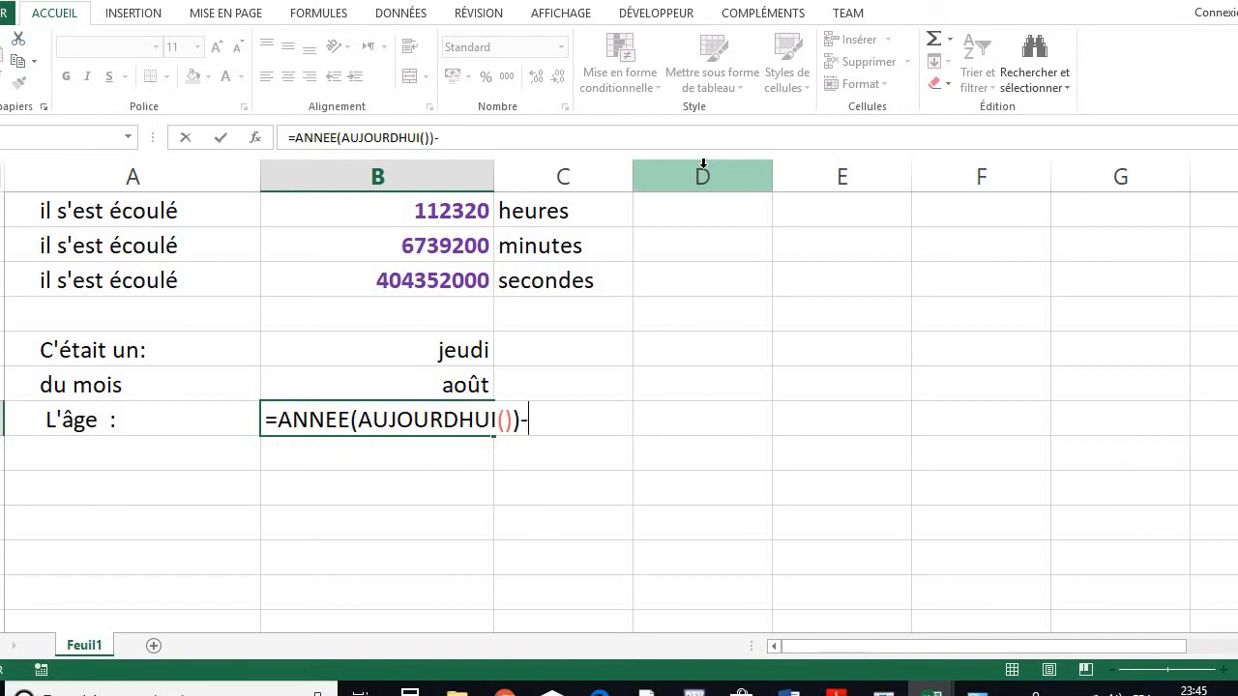
Subtract ANNEE(B2), the year of the date of birth, and confirm the age formula =ANNEE(AUJOURDHUI())-ANNEE(B2)
text(ann)
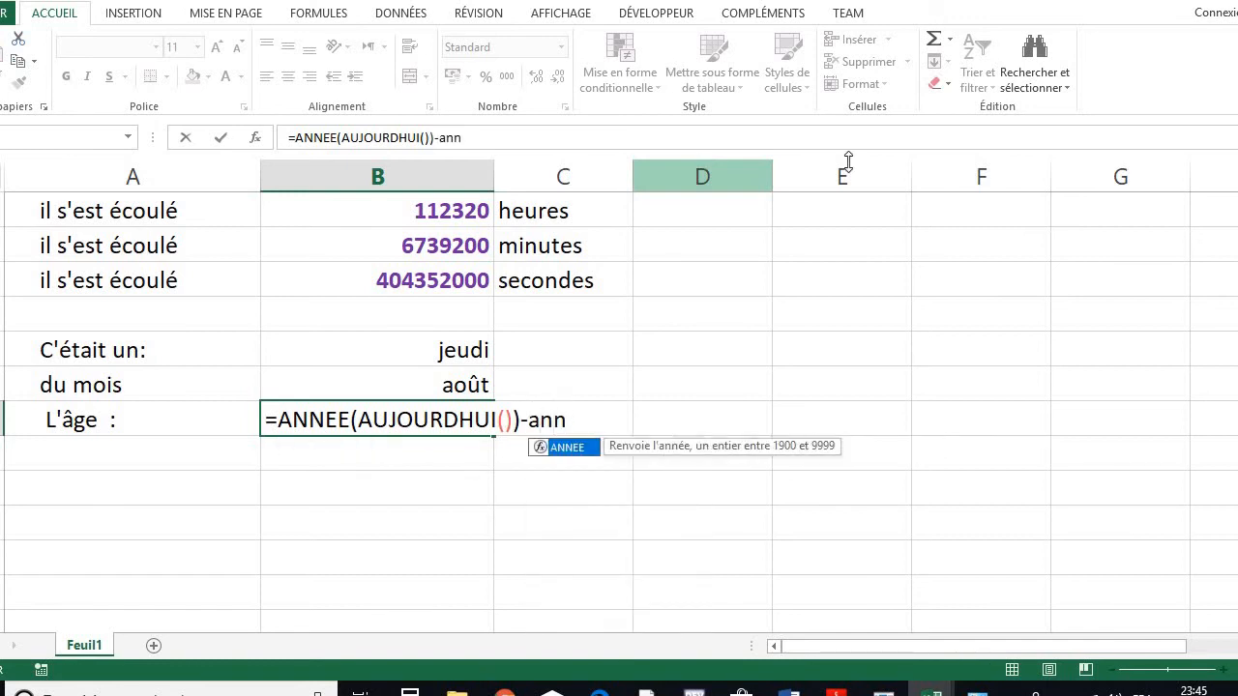
double_click(565, 448)
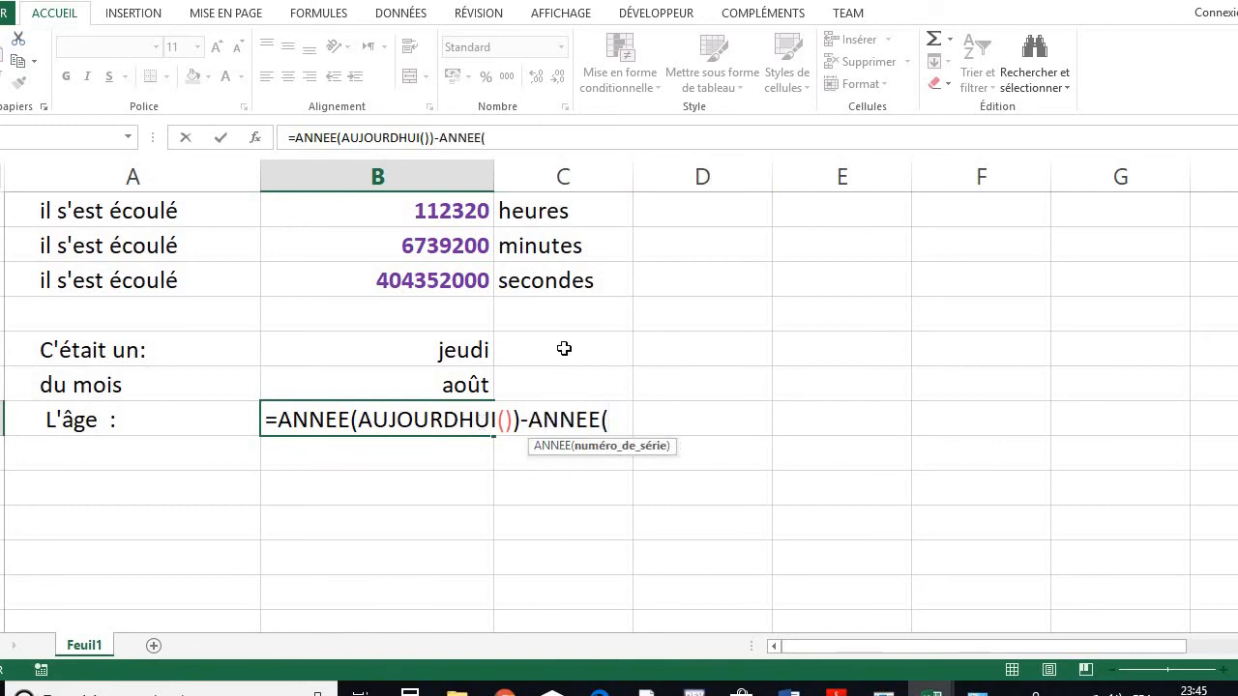
scroll(516, 362, up, 3)
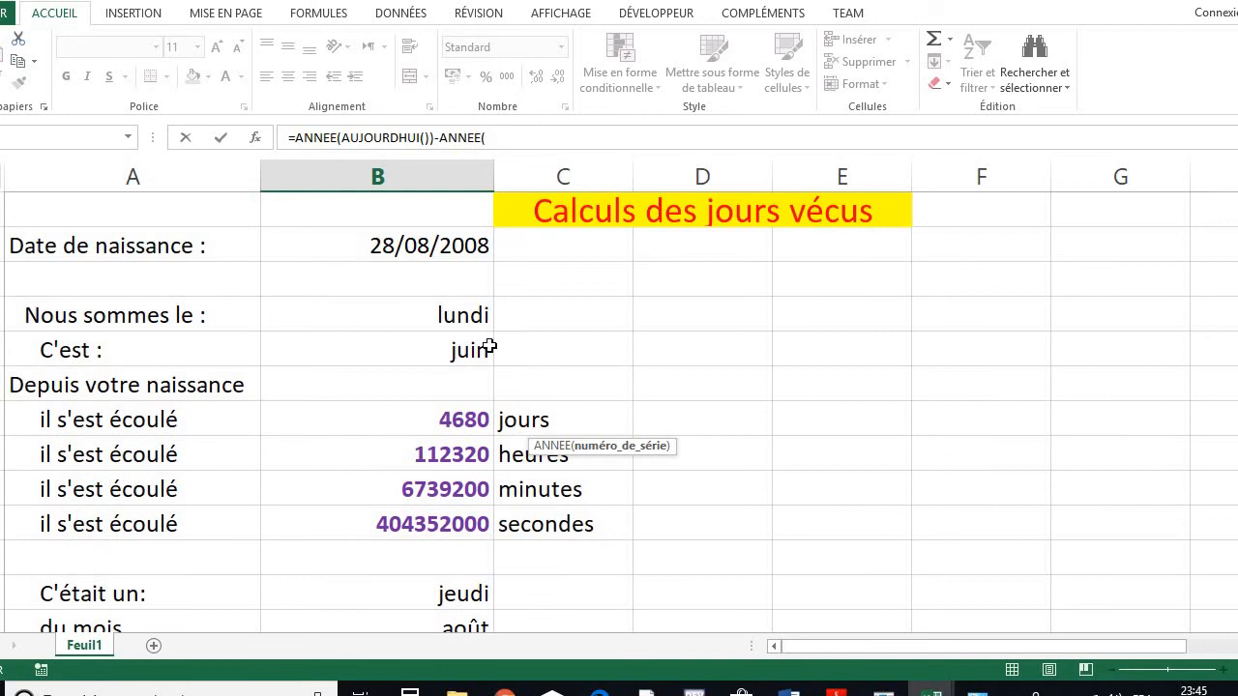
click(415, 247)
scroll(414, 326, down, 3)
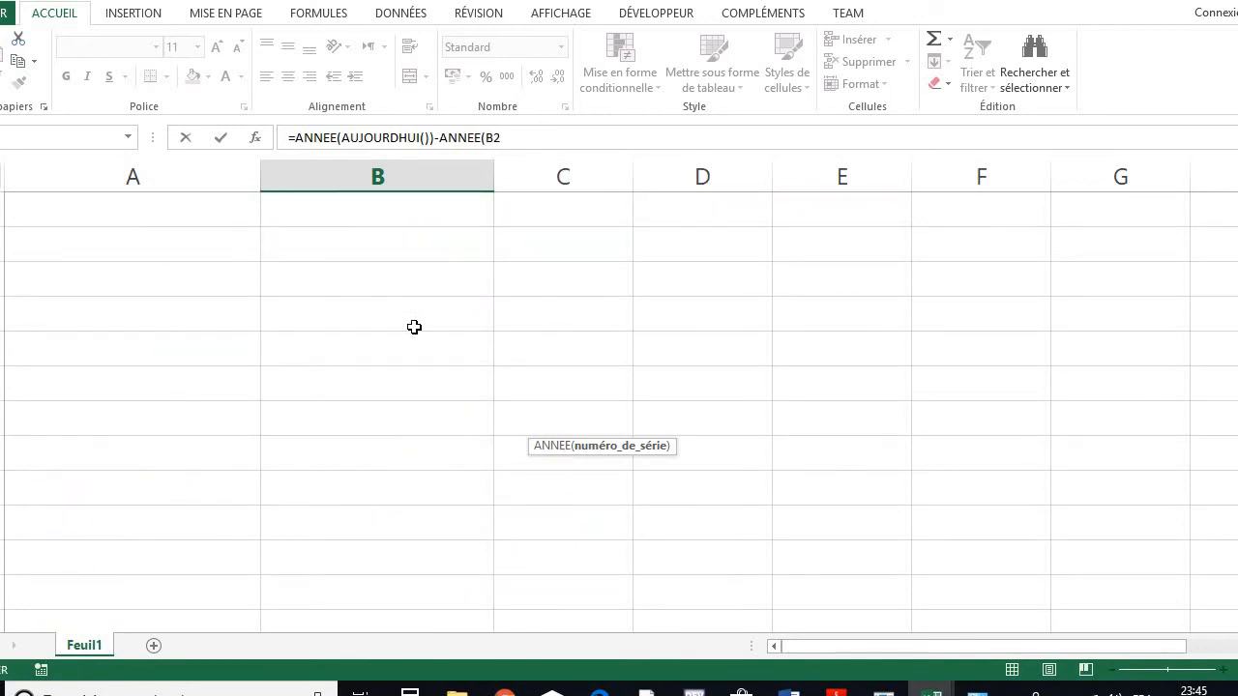
text())
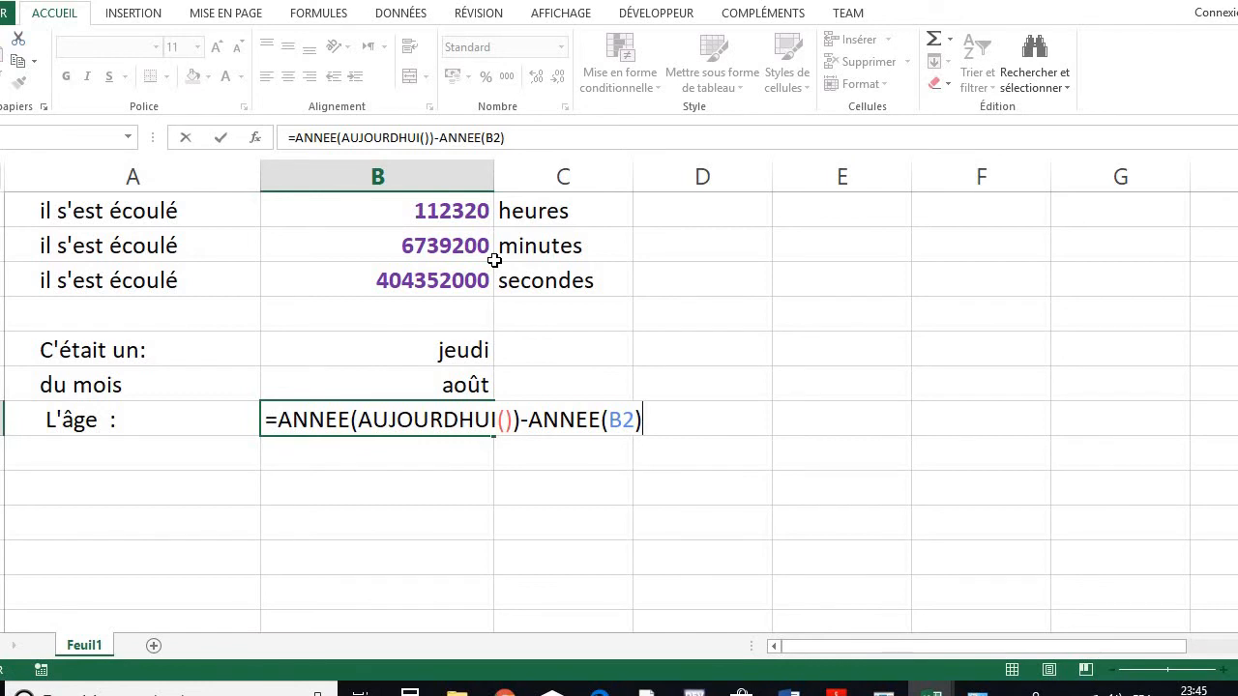
key(Return)
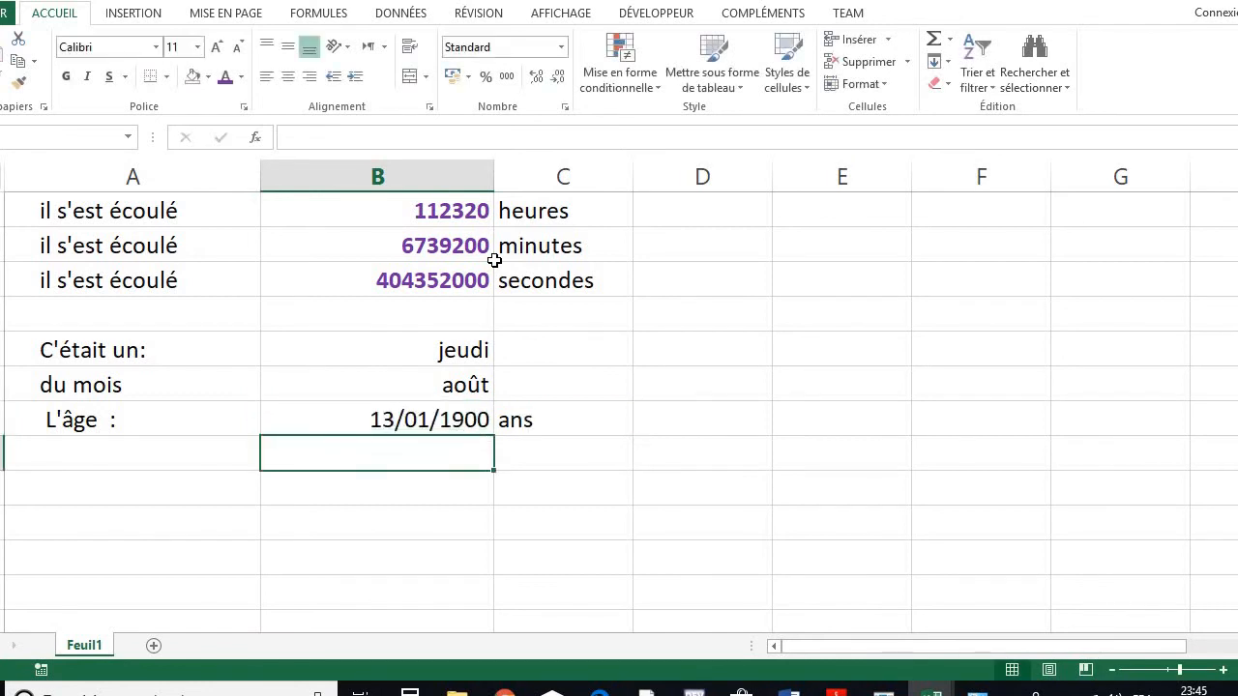
Set the number format of the age cell B14 to Standard
click(422, 415)
scroll(421, 416, up, 3)
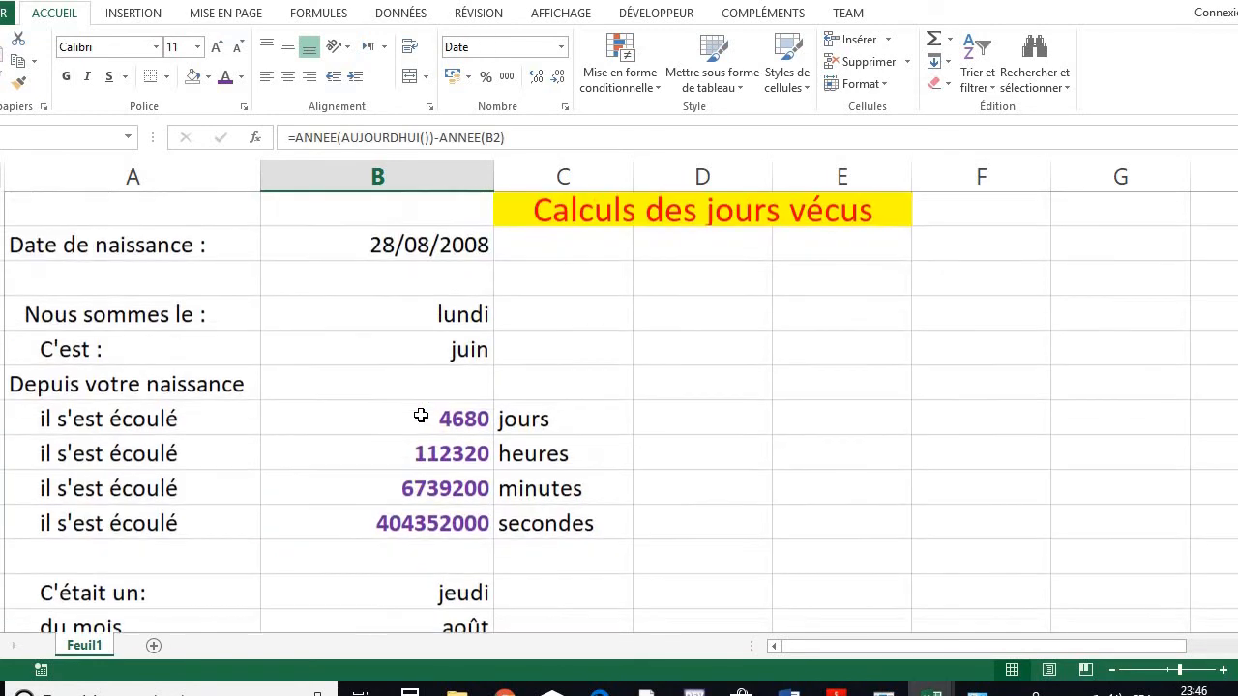
scroll(422, 416, down, 3)
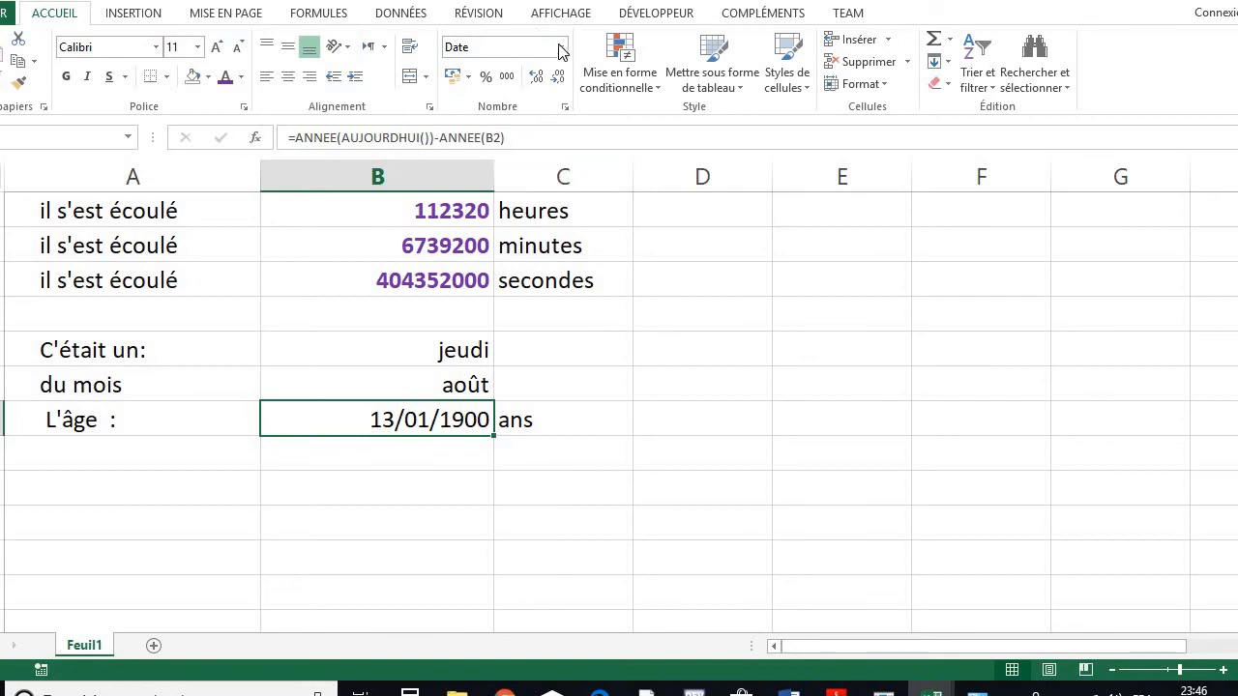
right_click(398, 420)
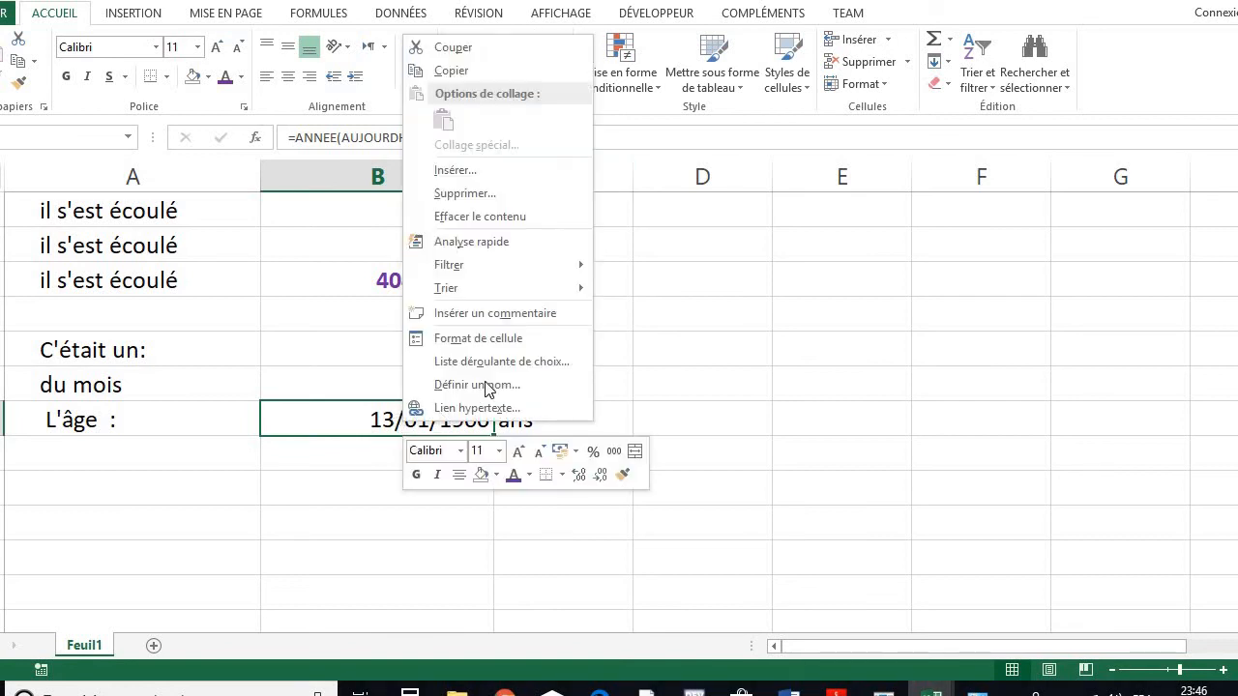
click(487, 339)
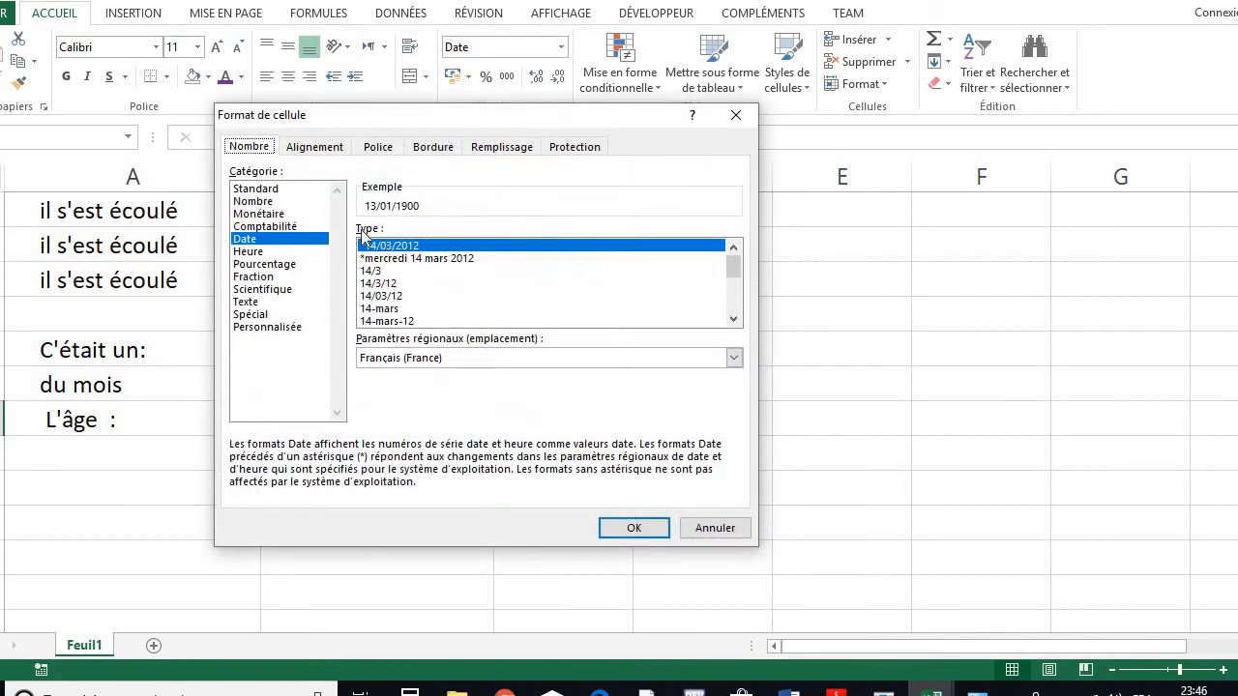
click(263, 189)
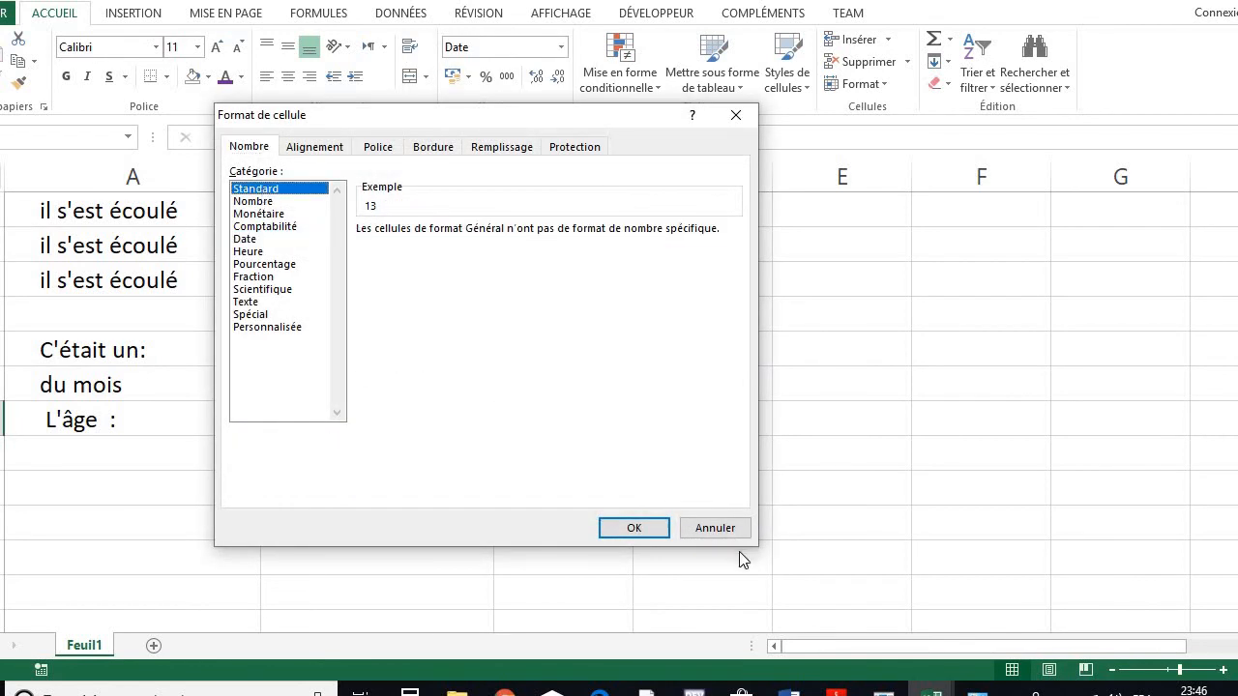
click(642, 528)
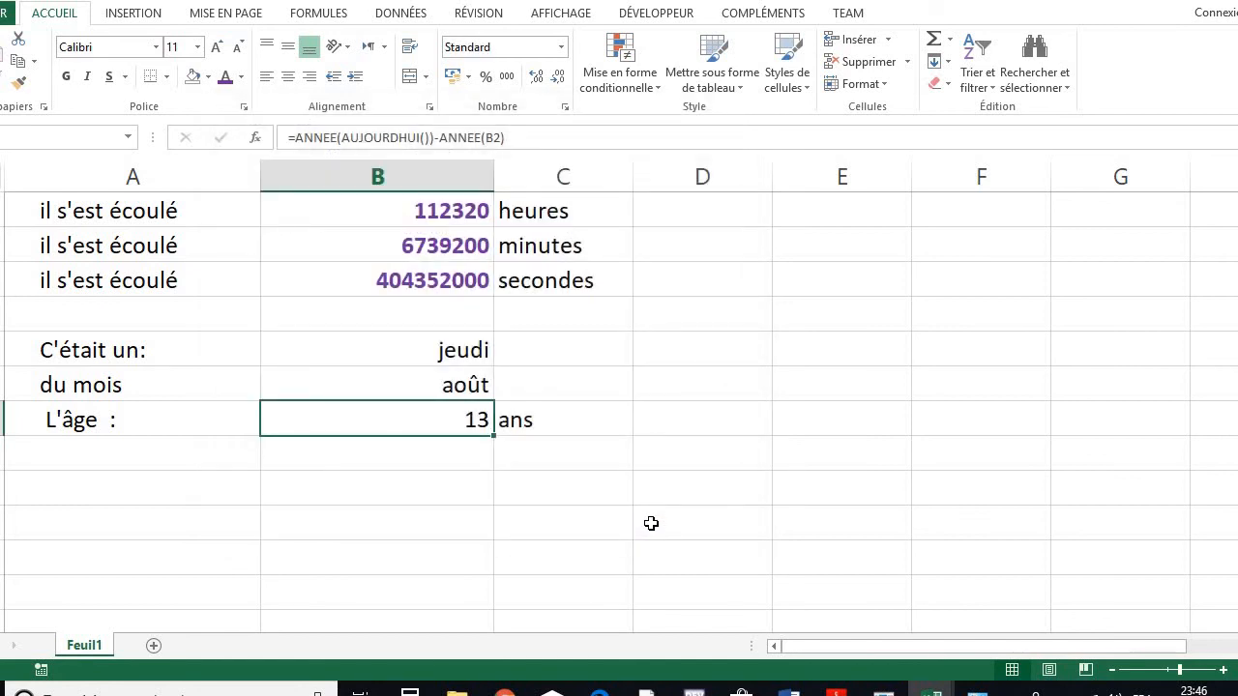
Add decimal places to the age in B14 and remove them again until none are shown
click(536, 78)
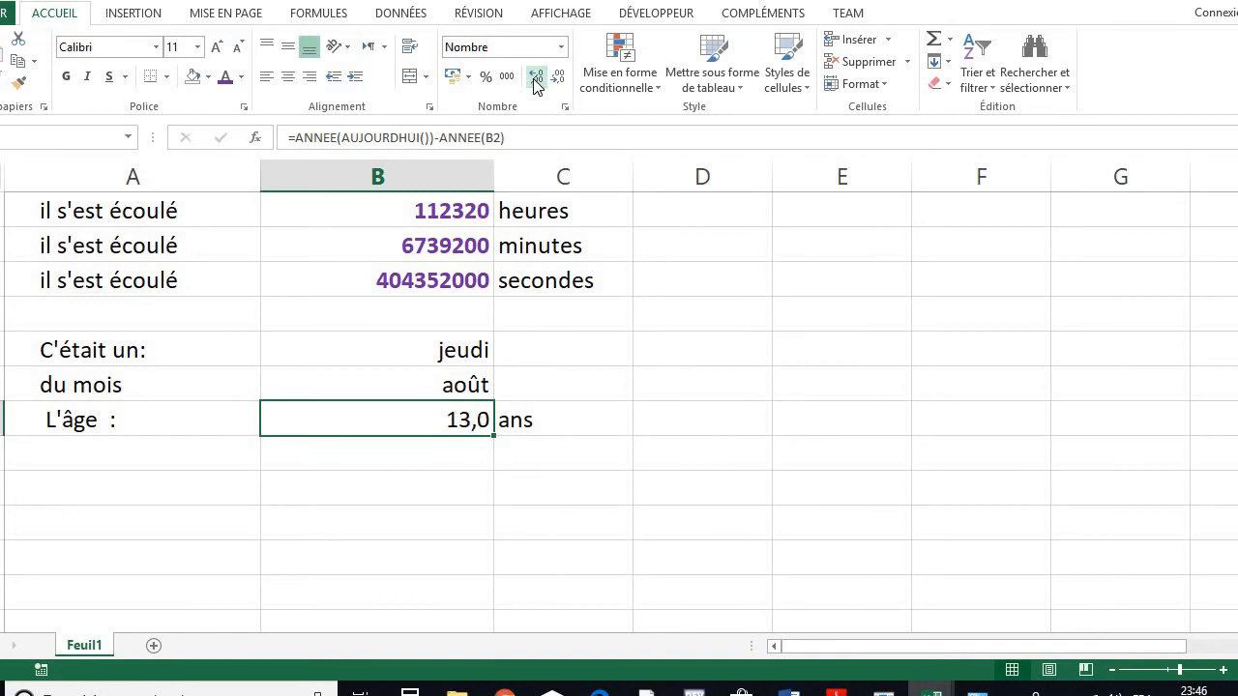
click(536, 77)
click(559, 78)
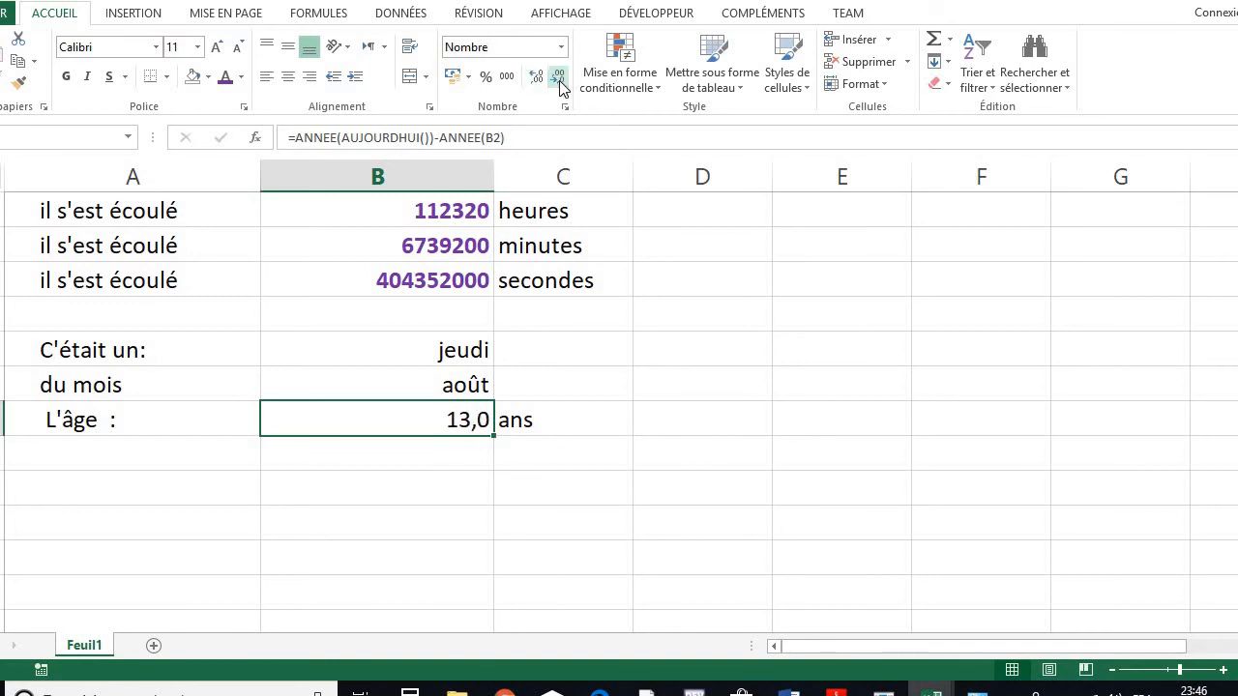
click(561, 87)
Replace the date of birth in B2 with an earlier test date and confirm it
scroll(484, 404, up, 3)
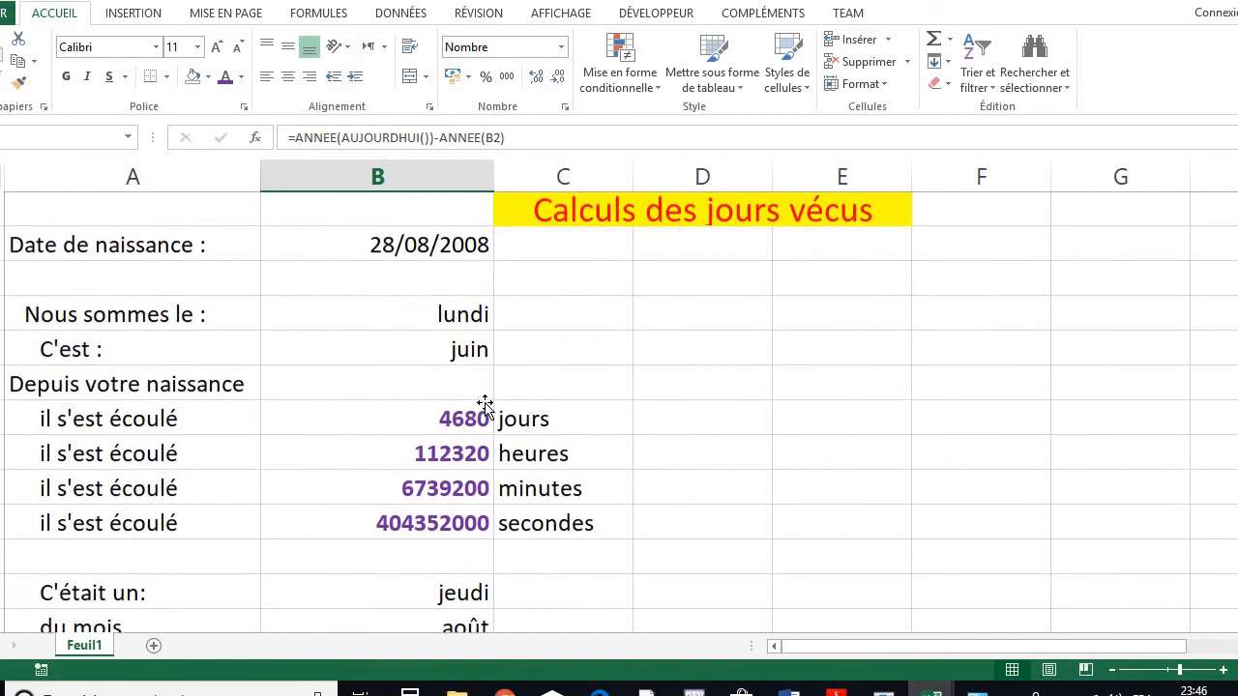
scroll(485, 404, down, 3)
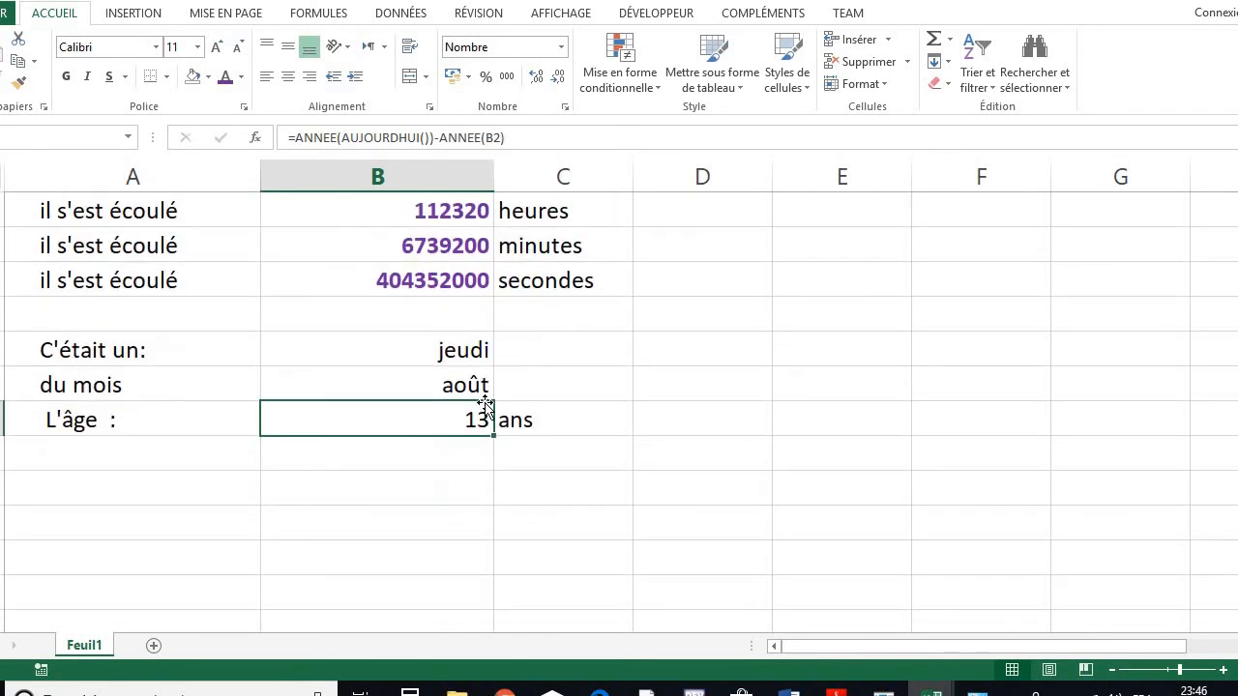
scroll(484, 404, up, 3)
scroll(485, 404, down, 2)
scroll(507, 430, up, 3)
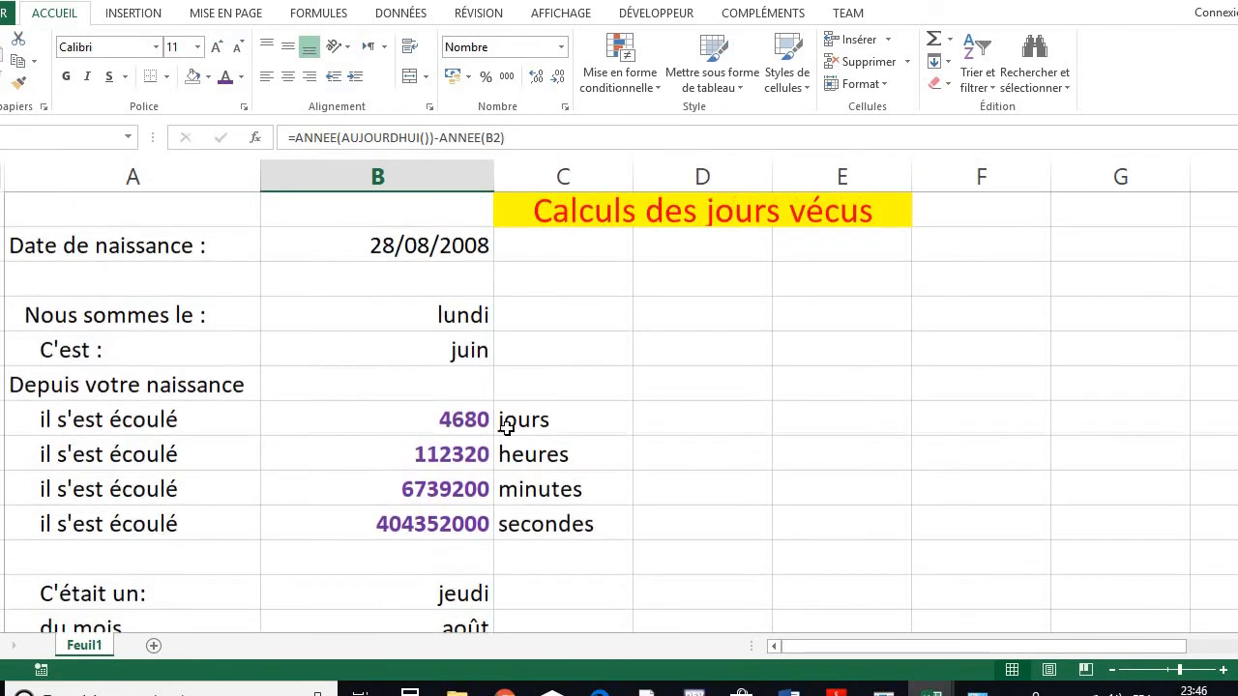
click(423, 248)
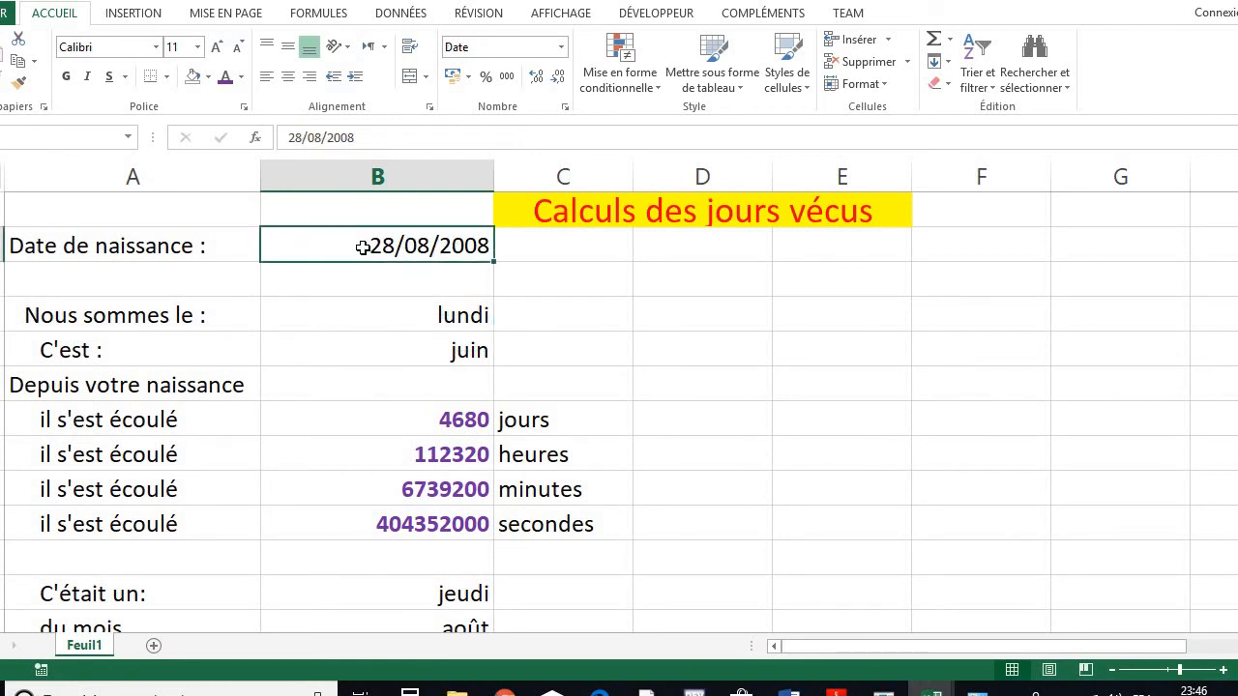
double_click(363, 248)
drag(363, 247, 561, 221)
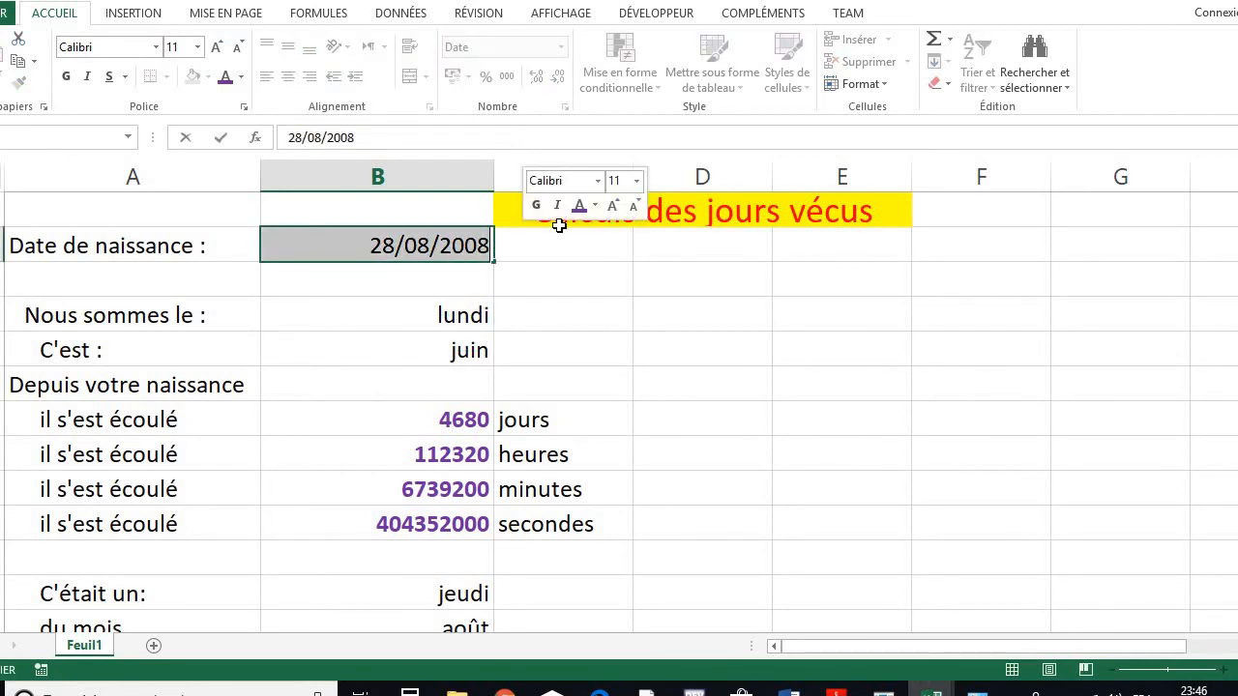
text(16)
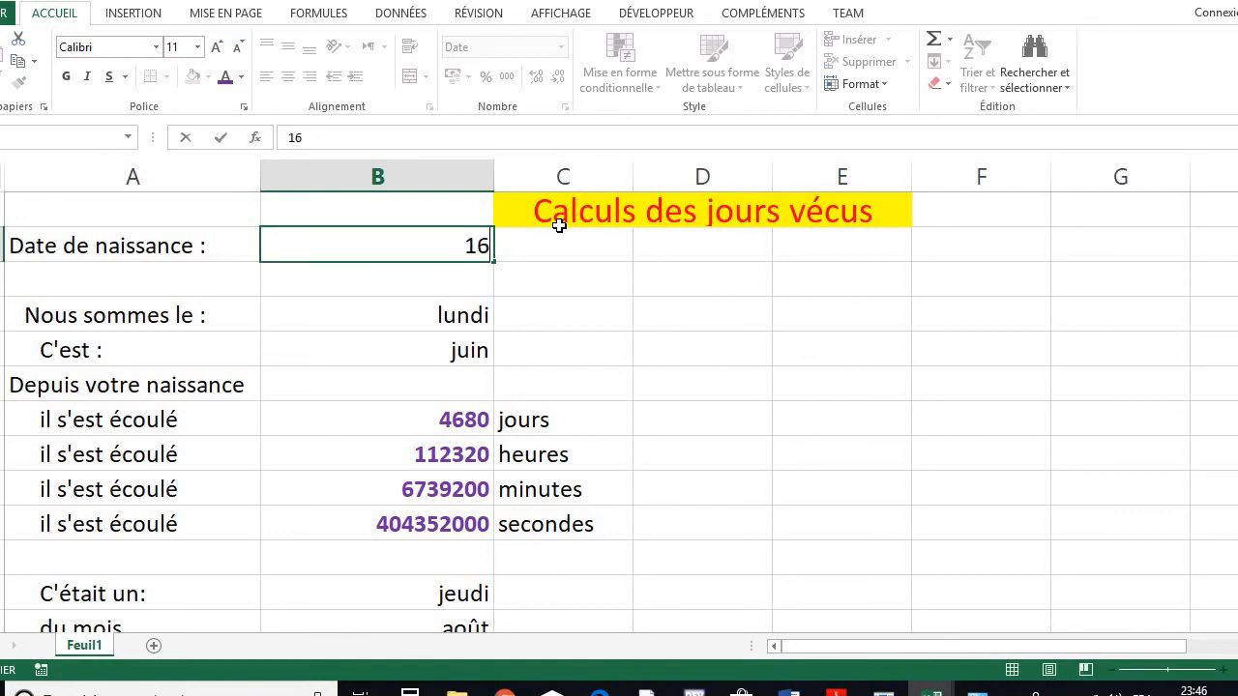
text(/09/)
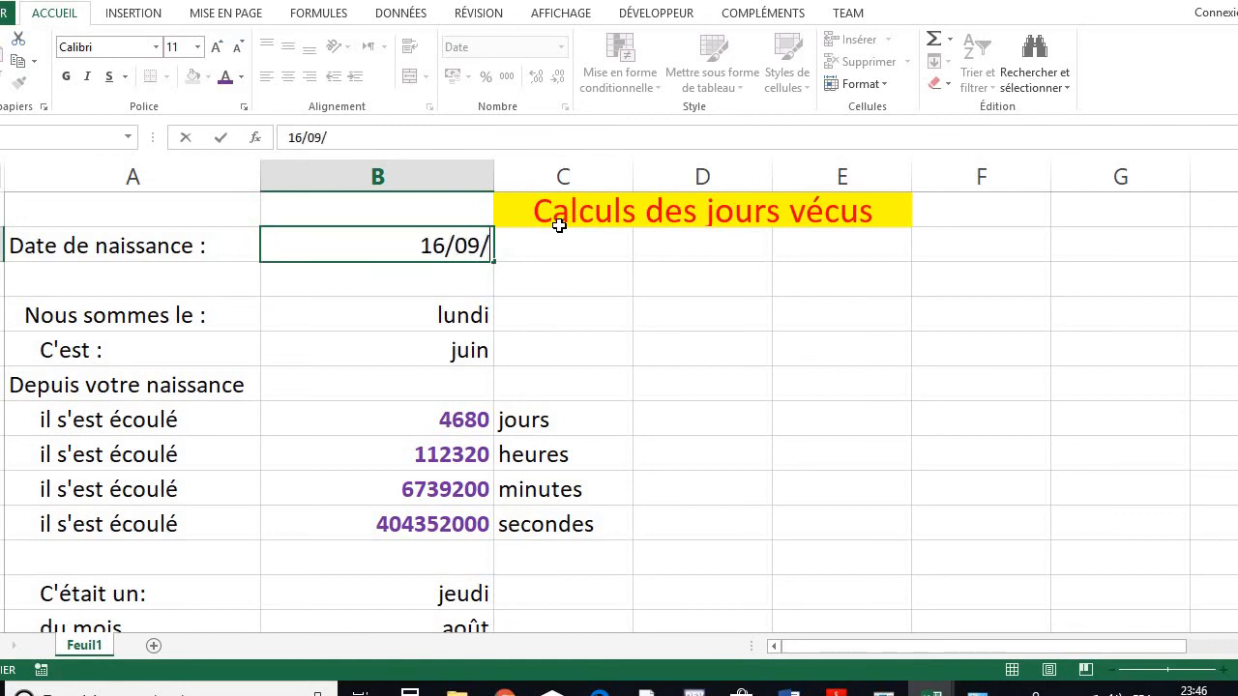
text(19)
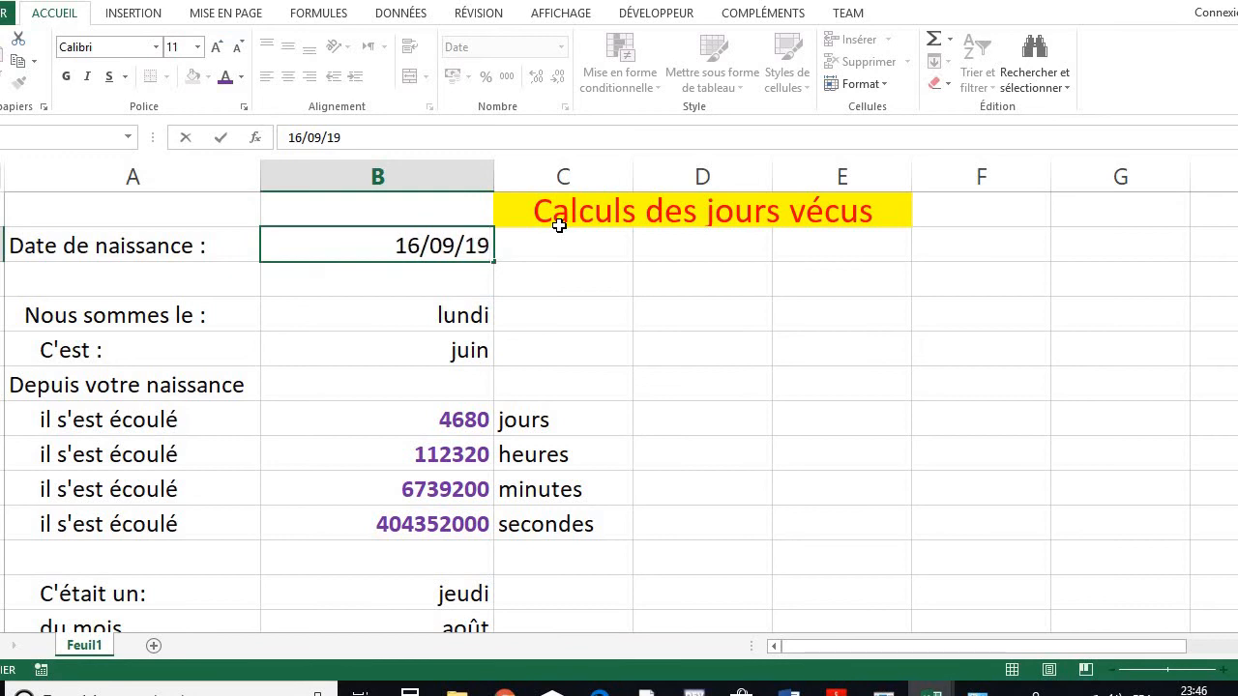
text(6)
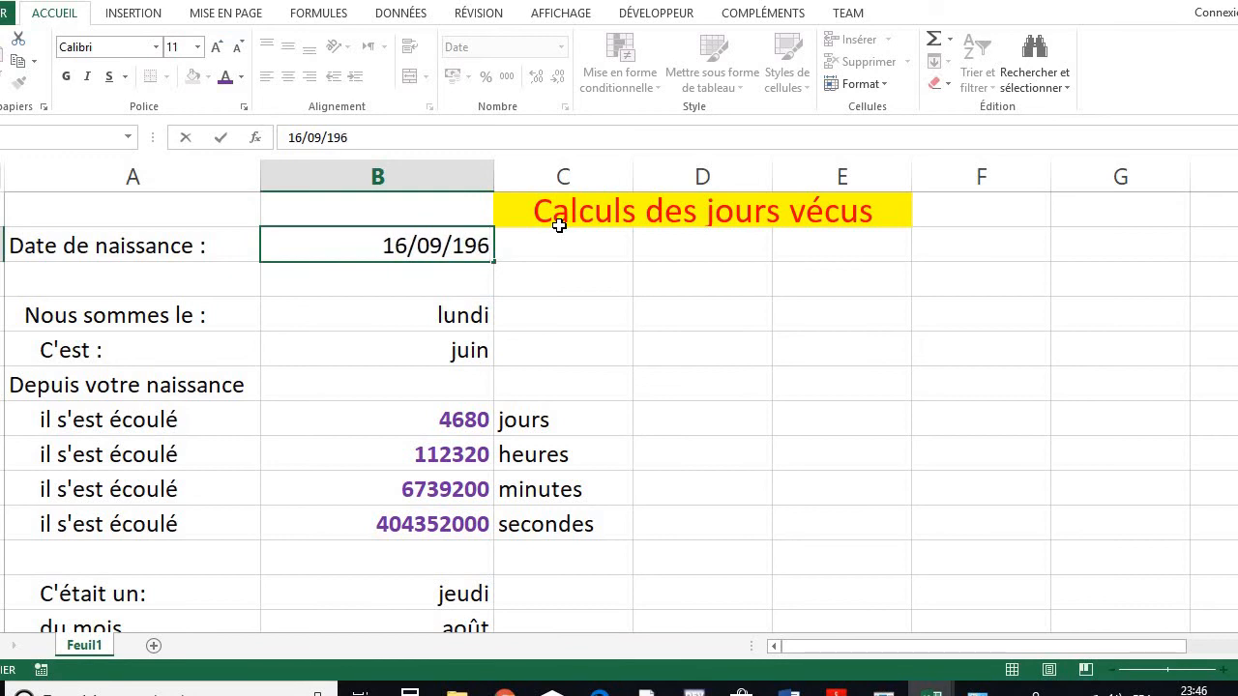
text(3)
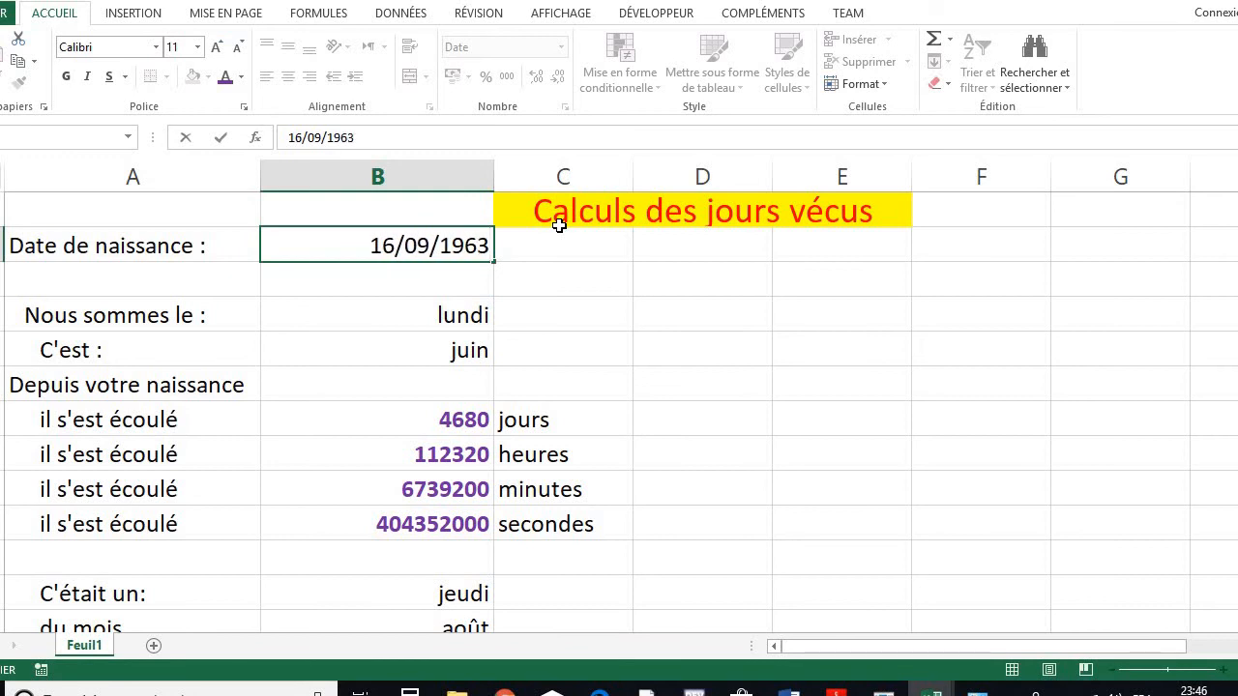
key(Return)
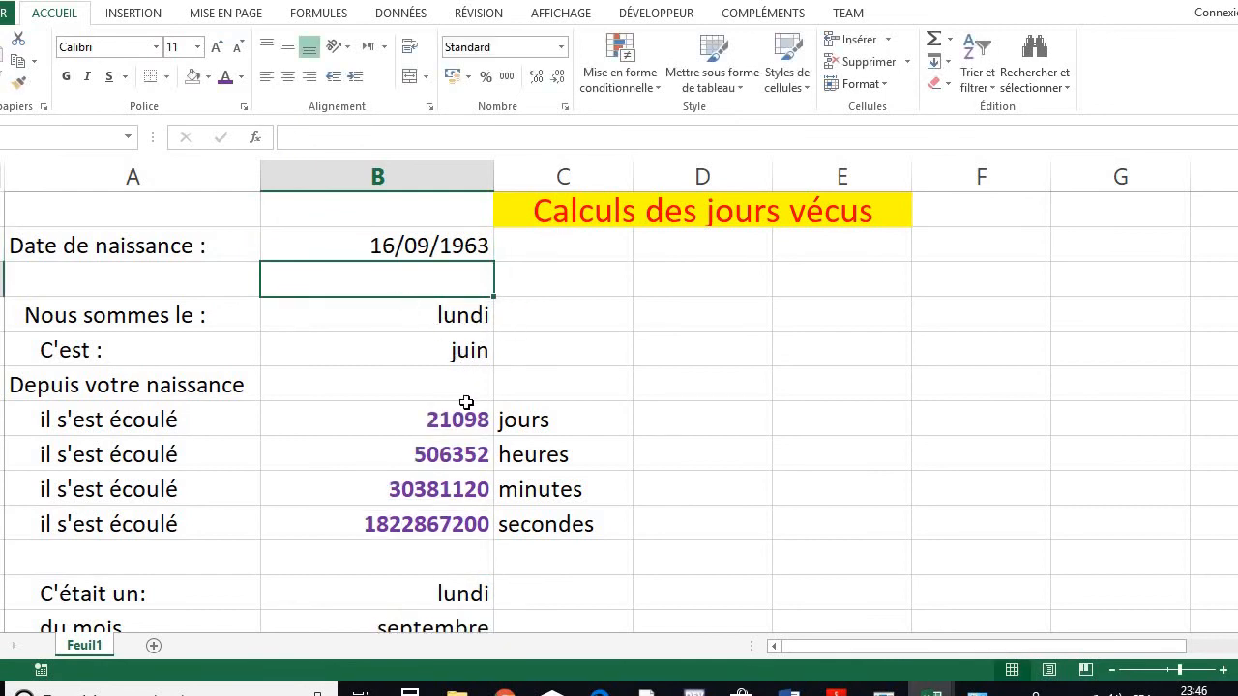
Enter a second, more recent test date of birth in B2 to recalculate the elapsed time, weekday, month and age
scroll(466, 403, down, 3)
scroll(468, 388, up, 3)
scroll(459, 319, down, 5)
scroll(459, 339, up, 5)
scroll(465, 486, down, 2)
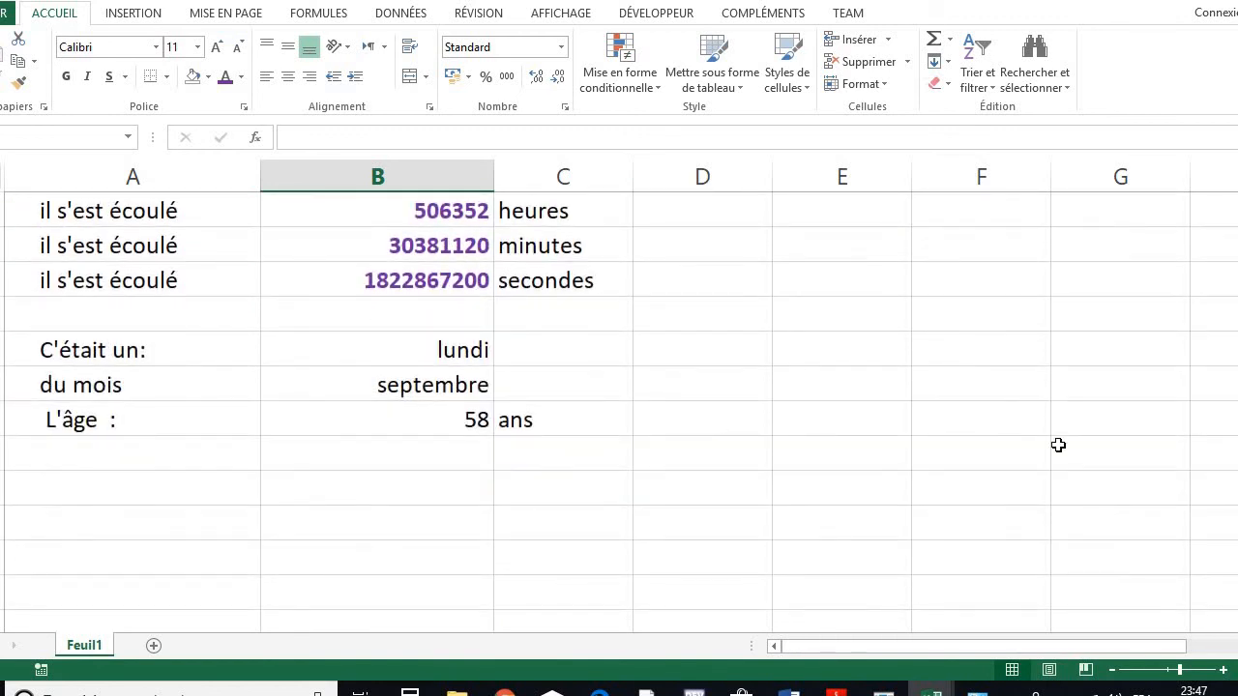
click(1114, 671)
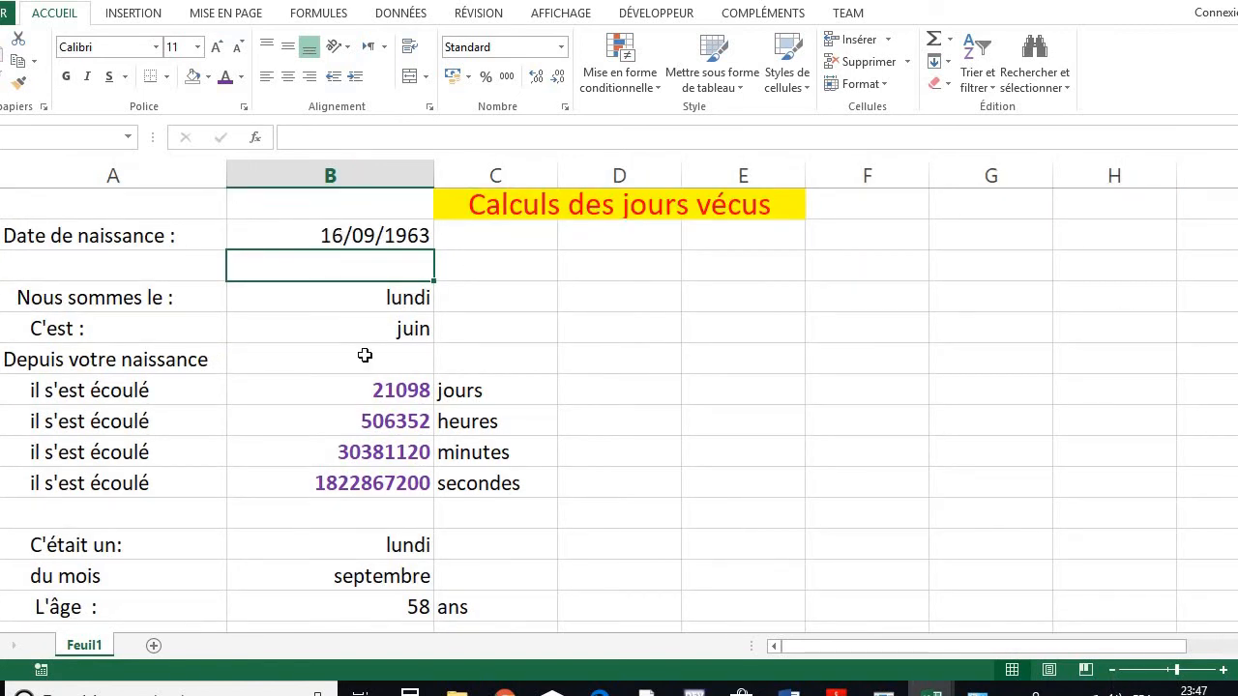
key(Up)
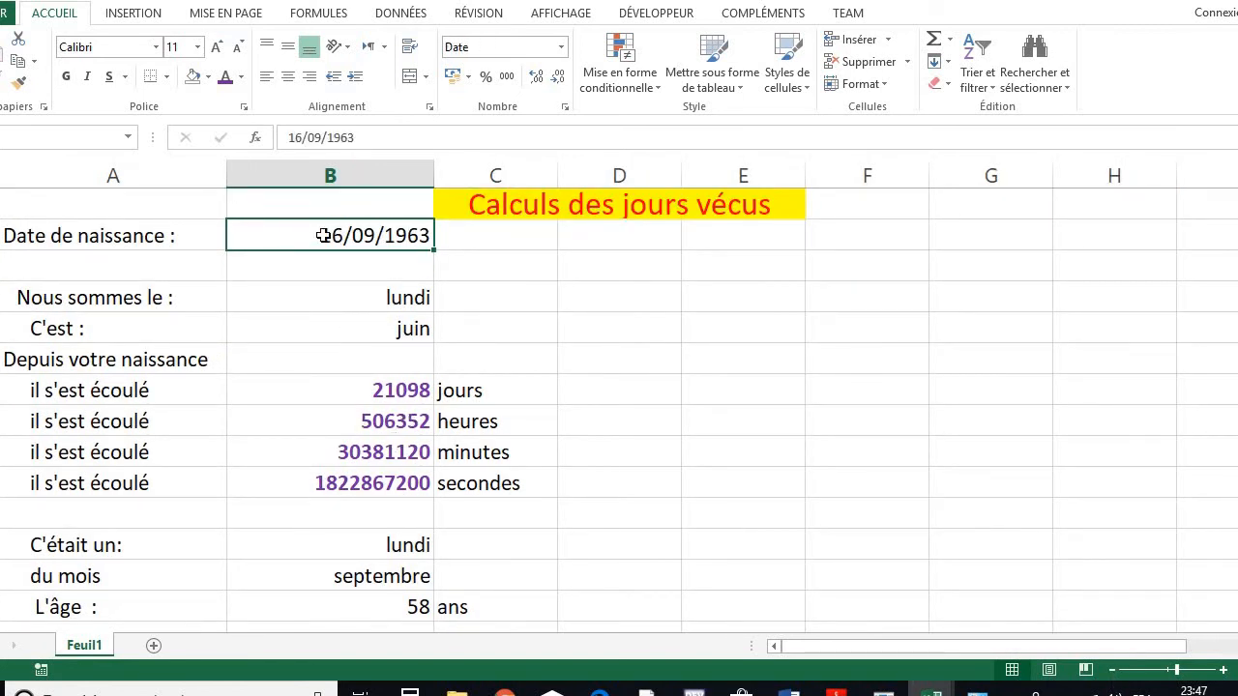
drag(325, 236, 471, 230)
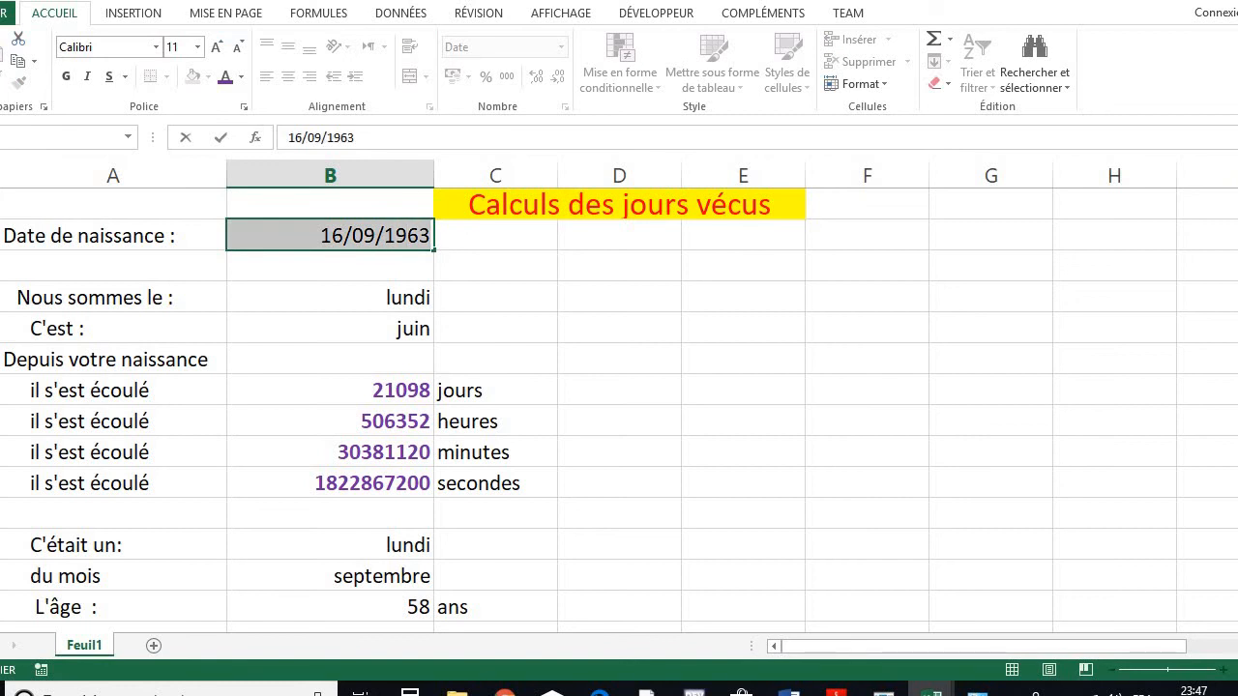
text(17)
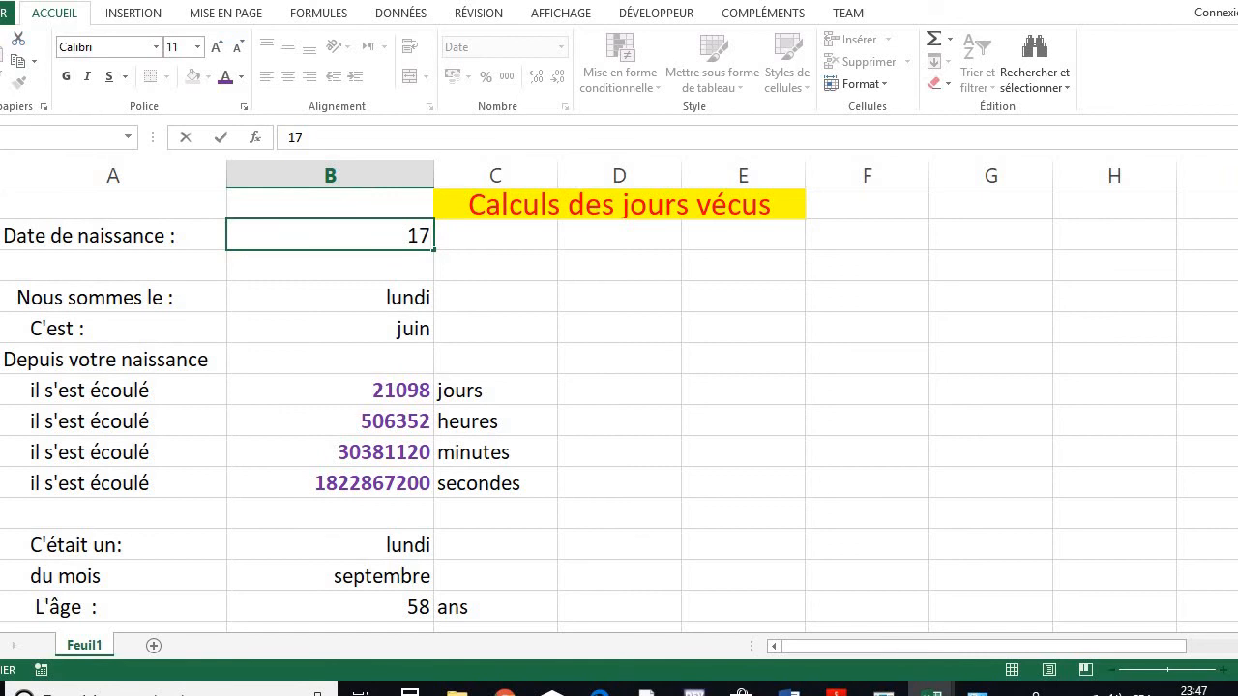
text(/05/2002)
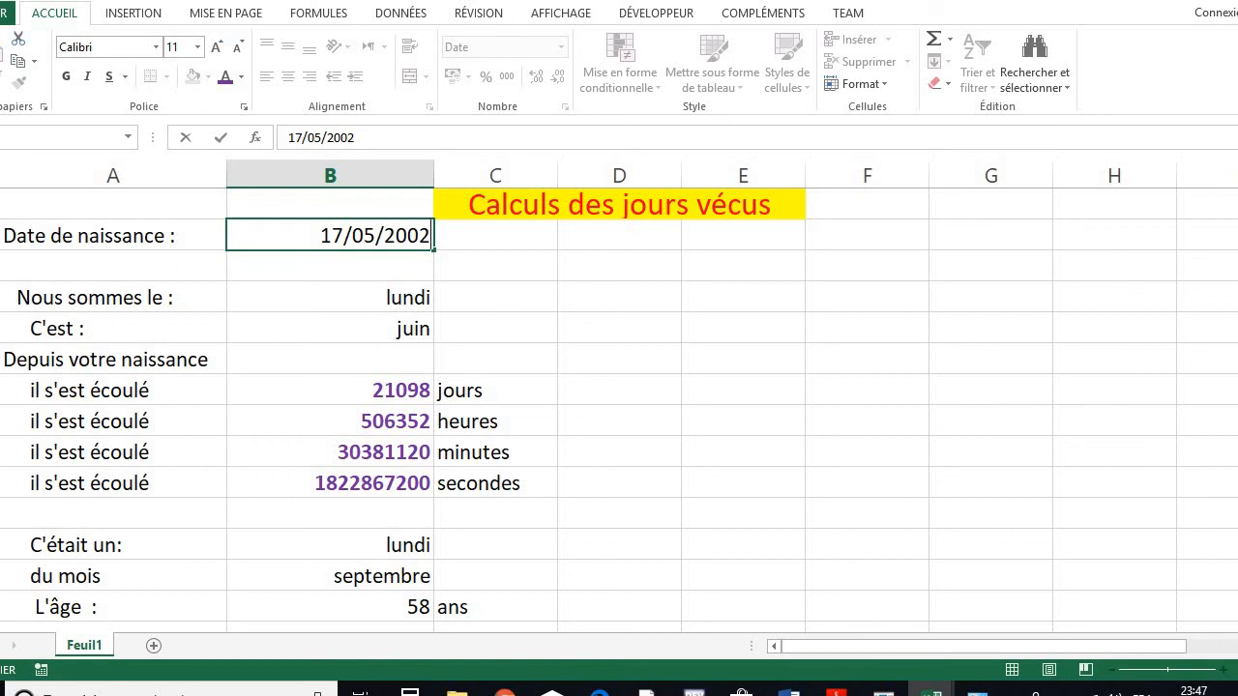
key(Return)
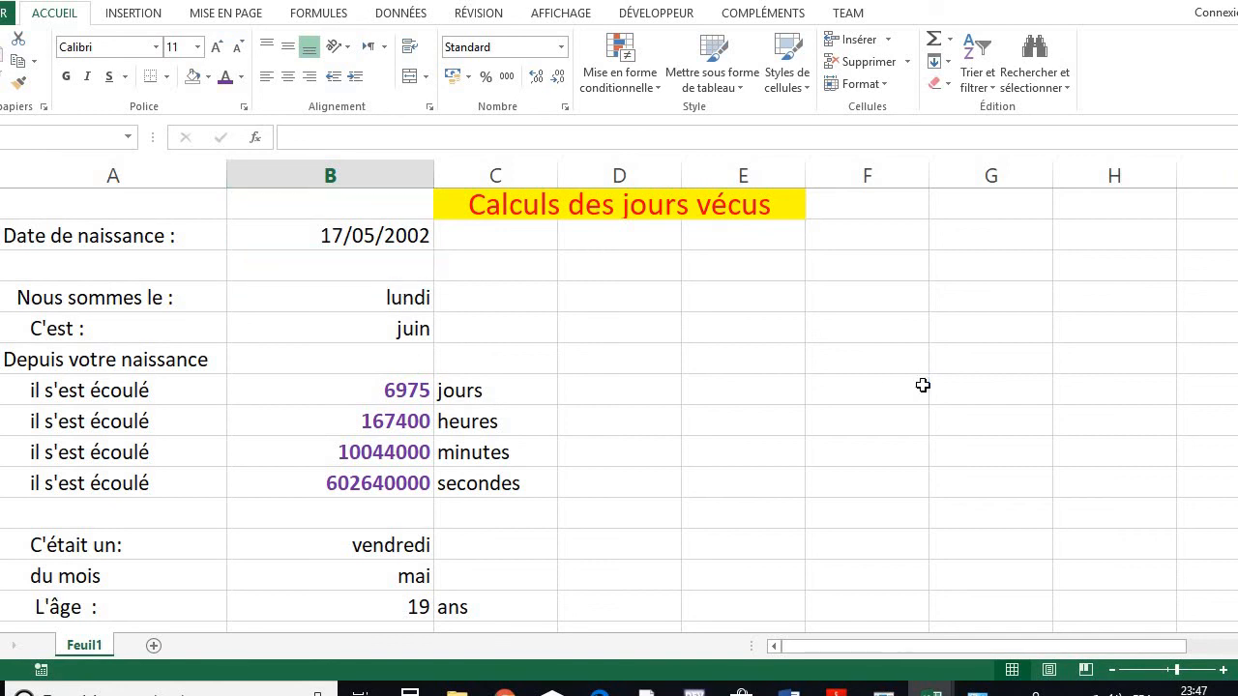
Display the formulas in the worksheet cells for review and return to the calculated values
key(ctrl+grave)
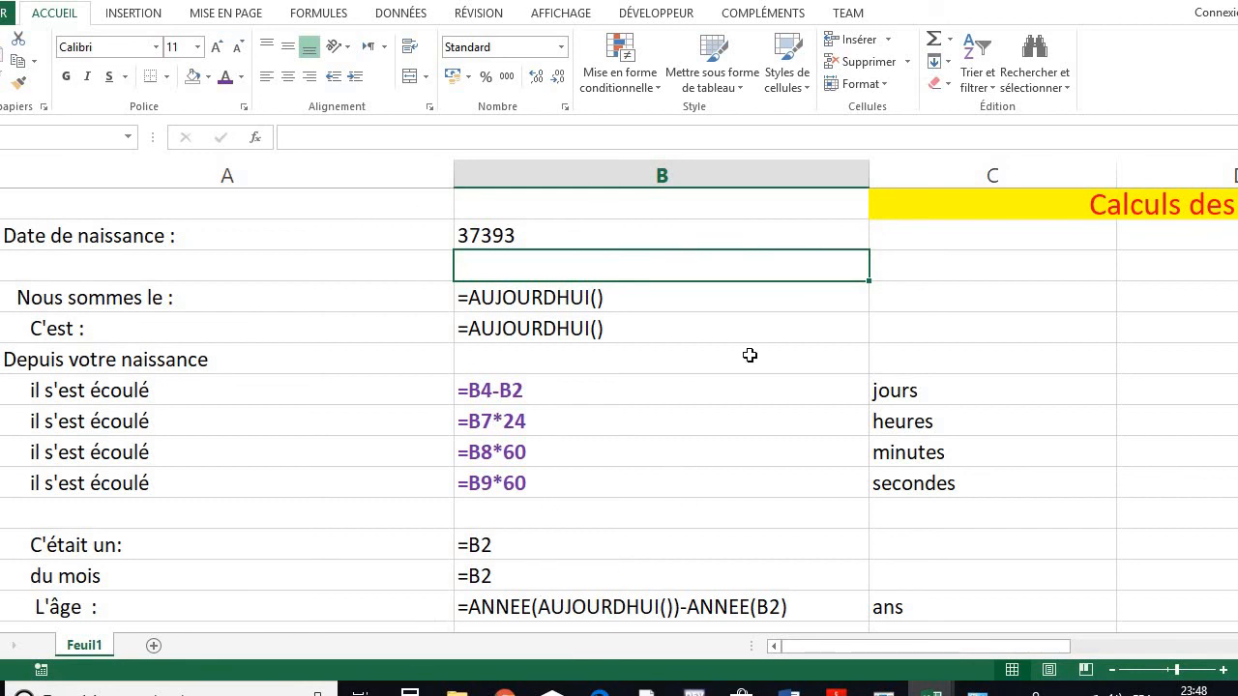
key(ctrl+grave)
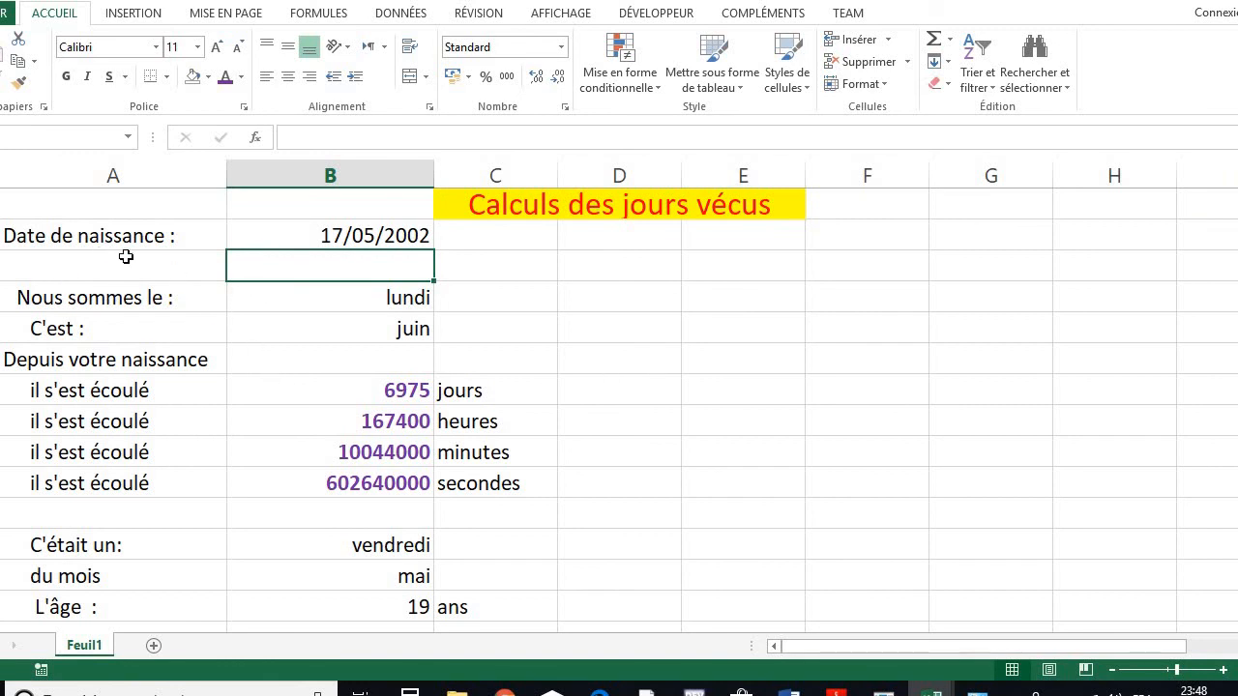
Draw grid borders on A6:C10, A2:B2, A4:B5 and A12:C14, then end border drawing
click(97, 232)
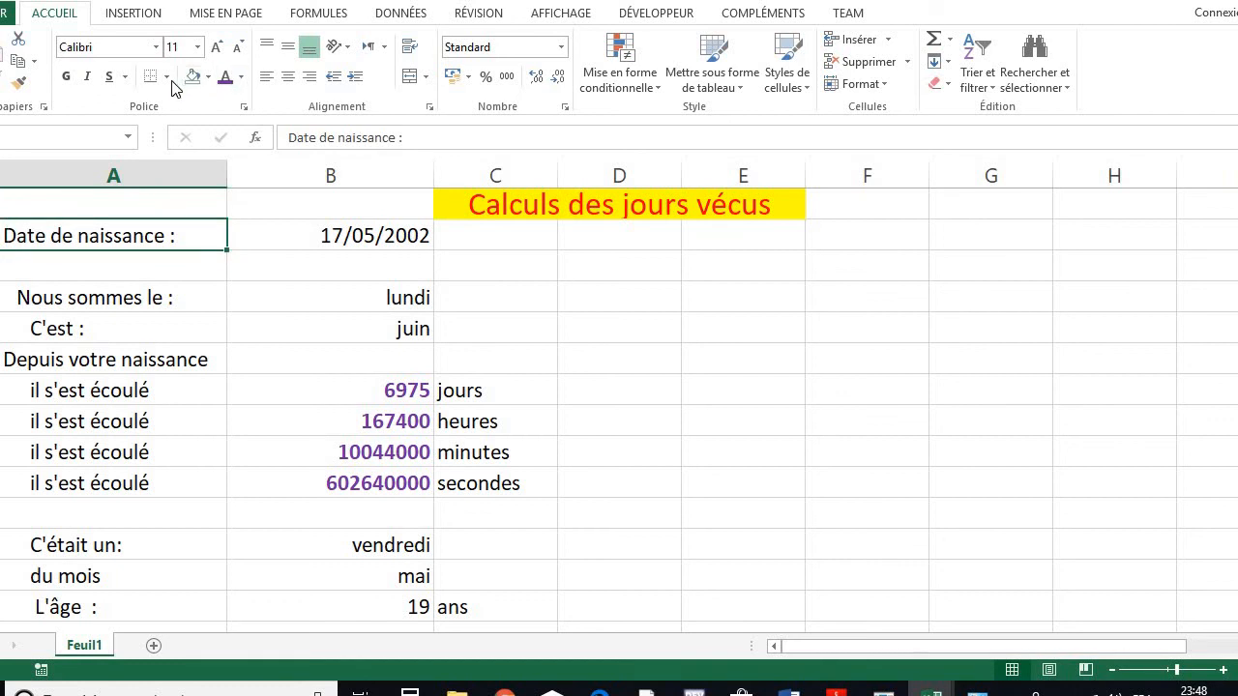
click(167, 76)
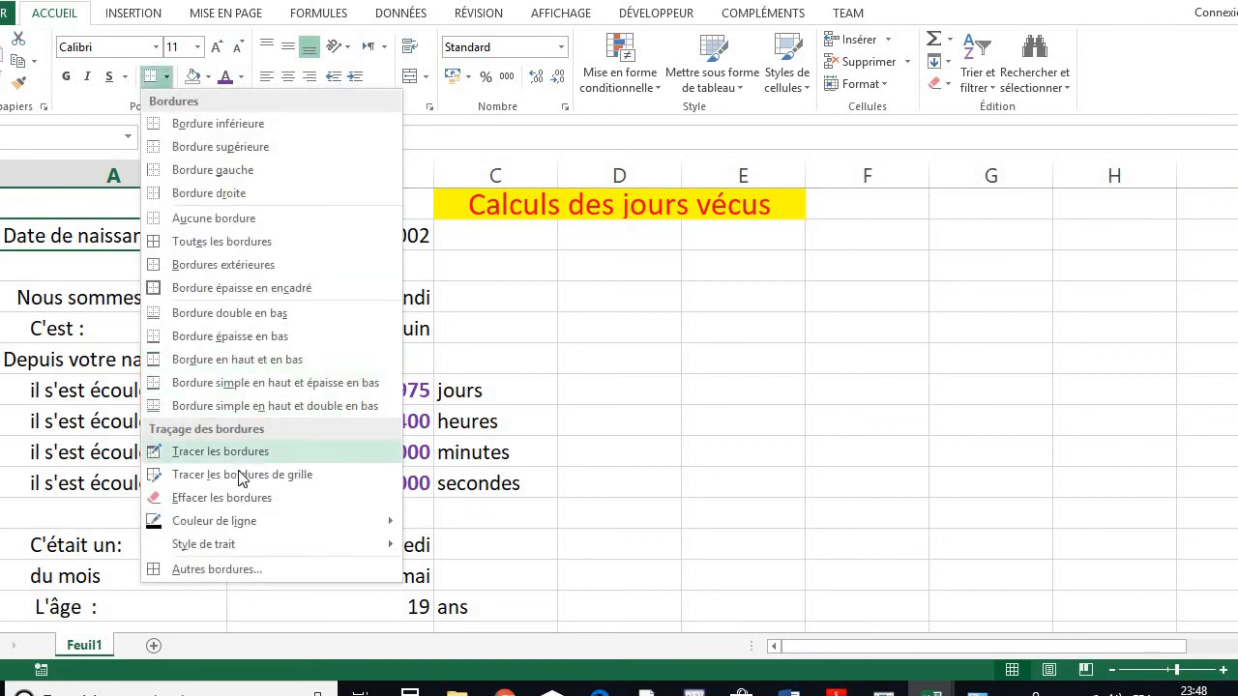
click(238, 475)
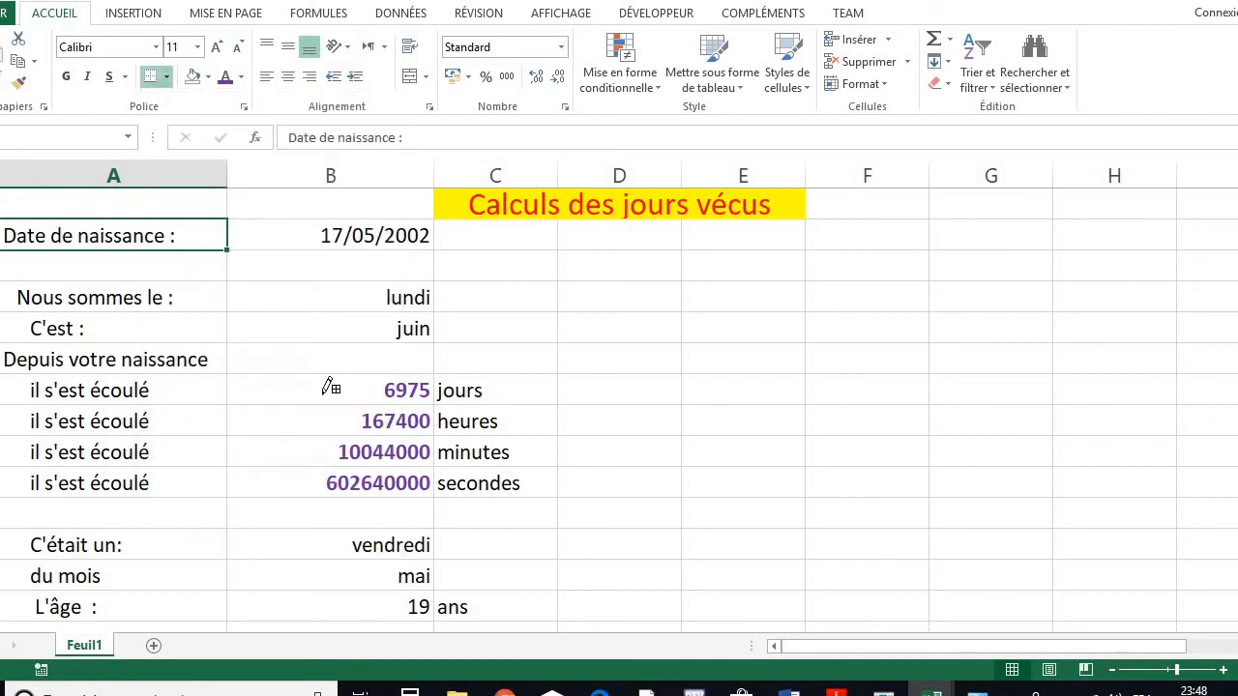
drag(91, 354, 160, 480)
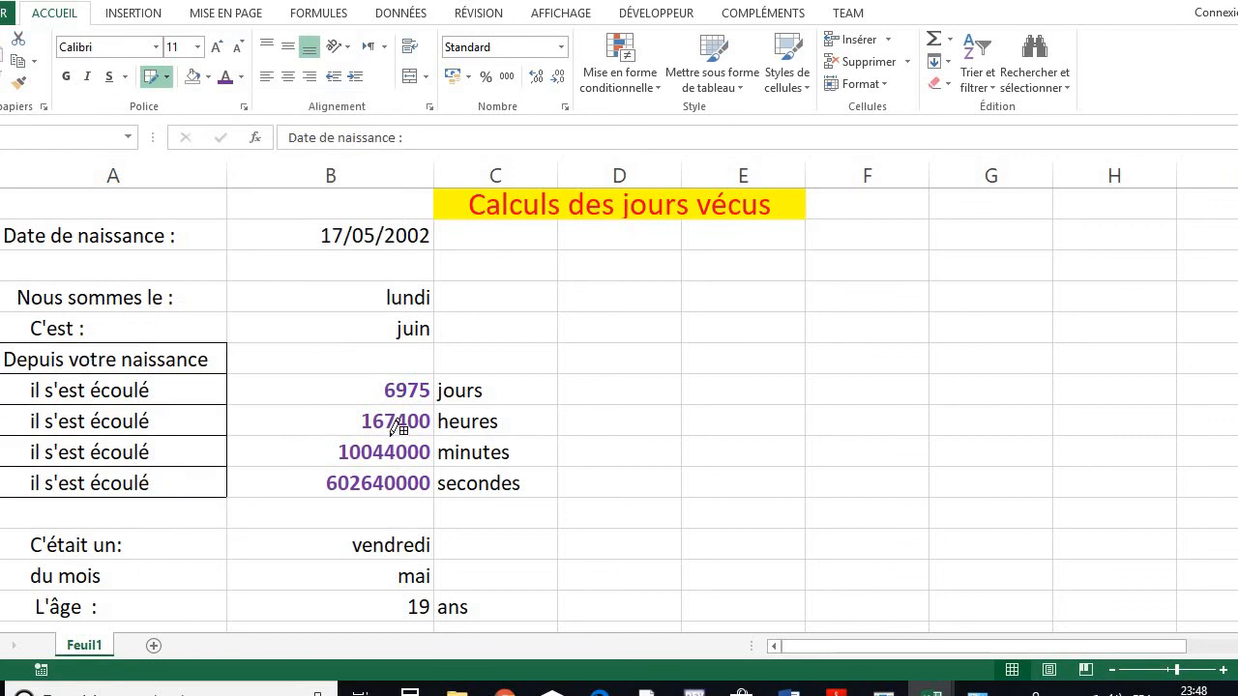
mouse_move(302, 349)
mouse_down()
mouse_move(395, 464)
mouse_move(465, 486)
mouse_up()
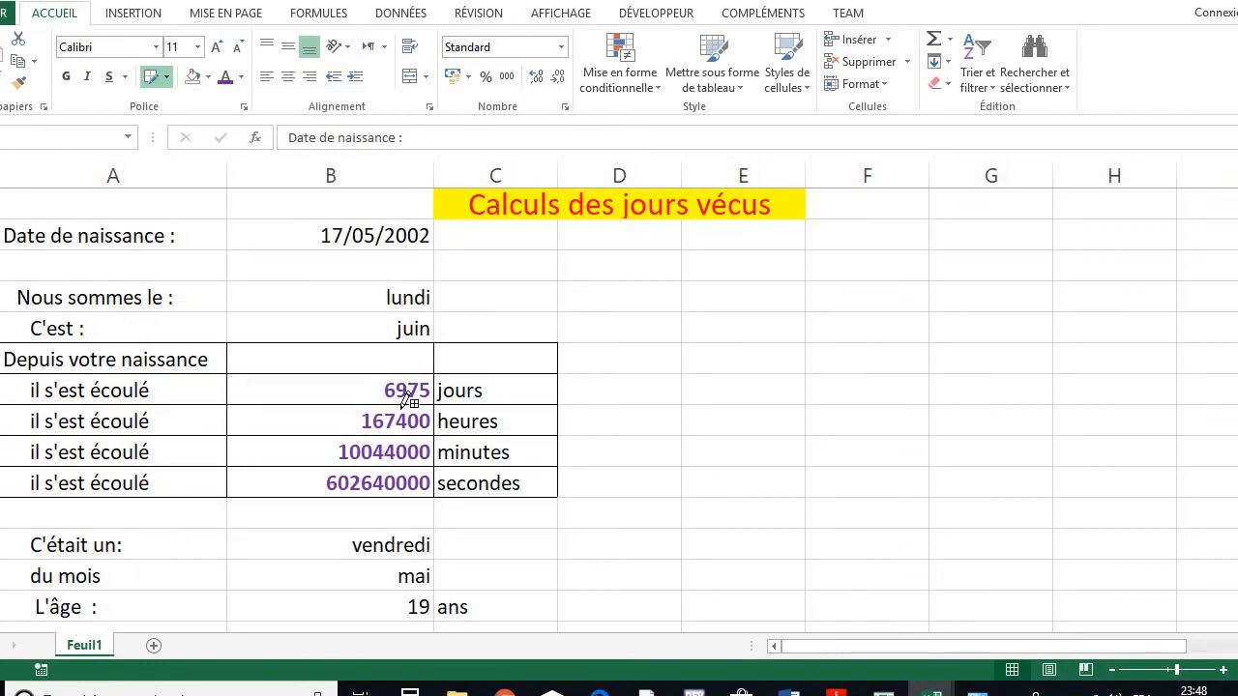
mouse_move(138, 229)
mouse_down()
mouse_move(354, 238)
mouse_move(377, 221)
mouse_up()
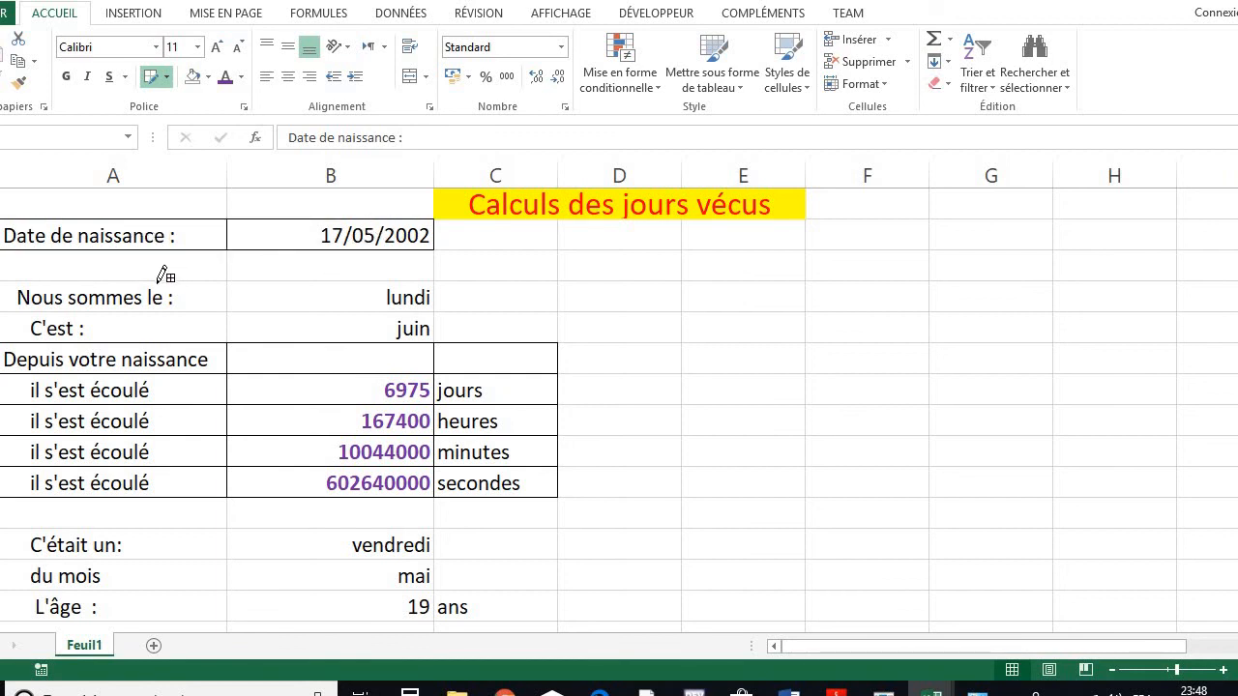
drag(174, 307, 389, 334)
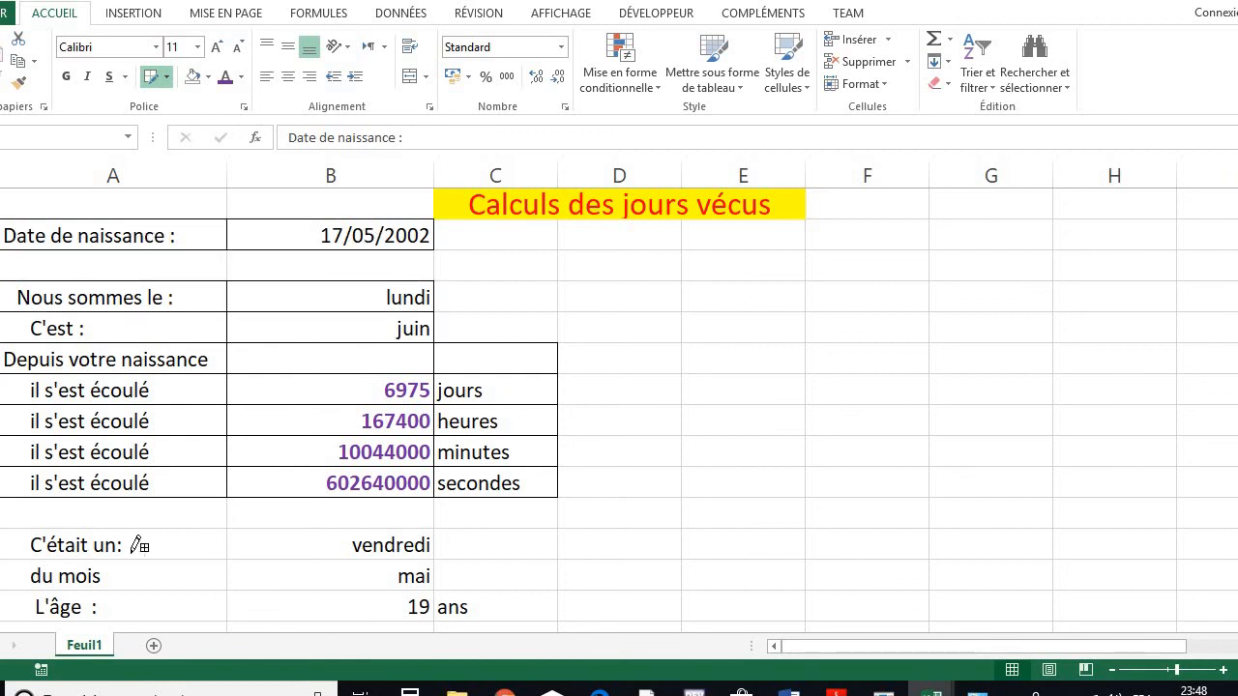
mouse_move(107, 543)
mouse_down()
mouse_move(211, 578)
mouse_move(408, 611)
mouse_move(460, 607)
mouse_up()
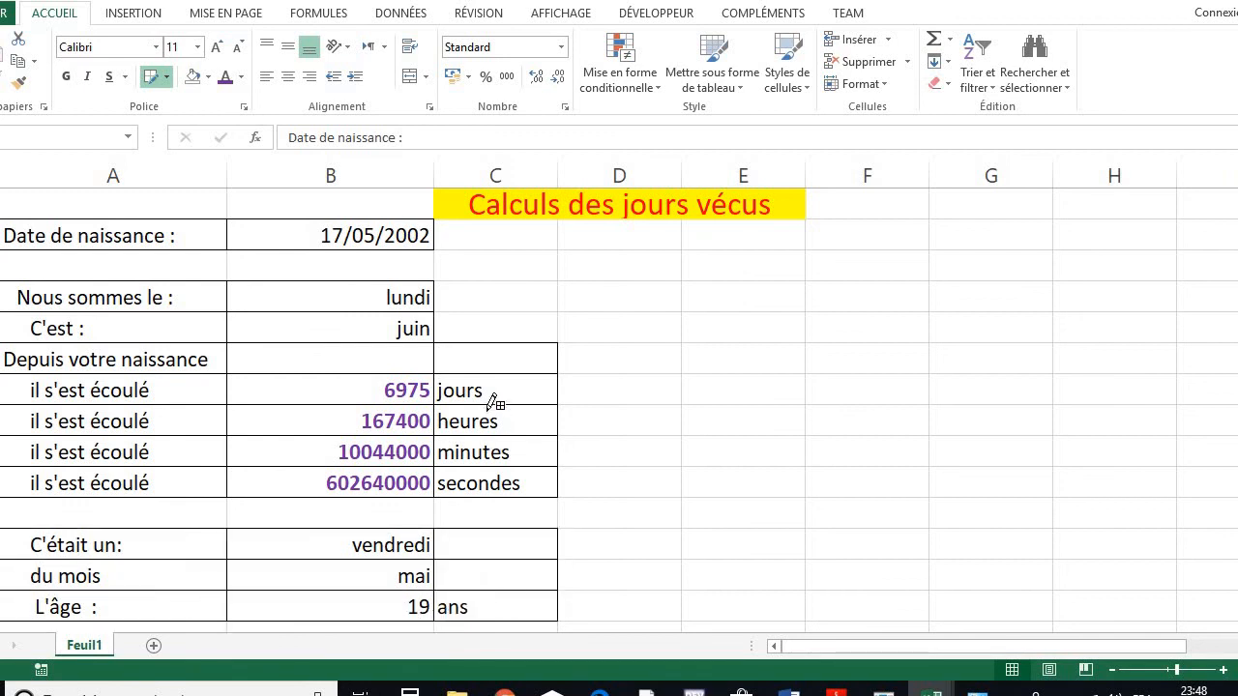
click(155, 76)
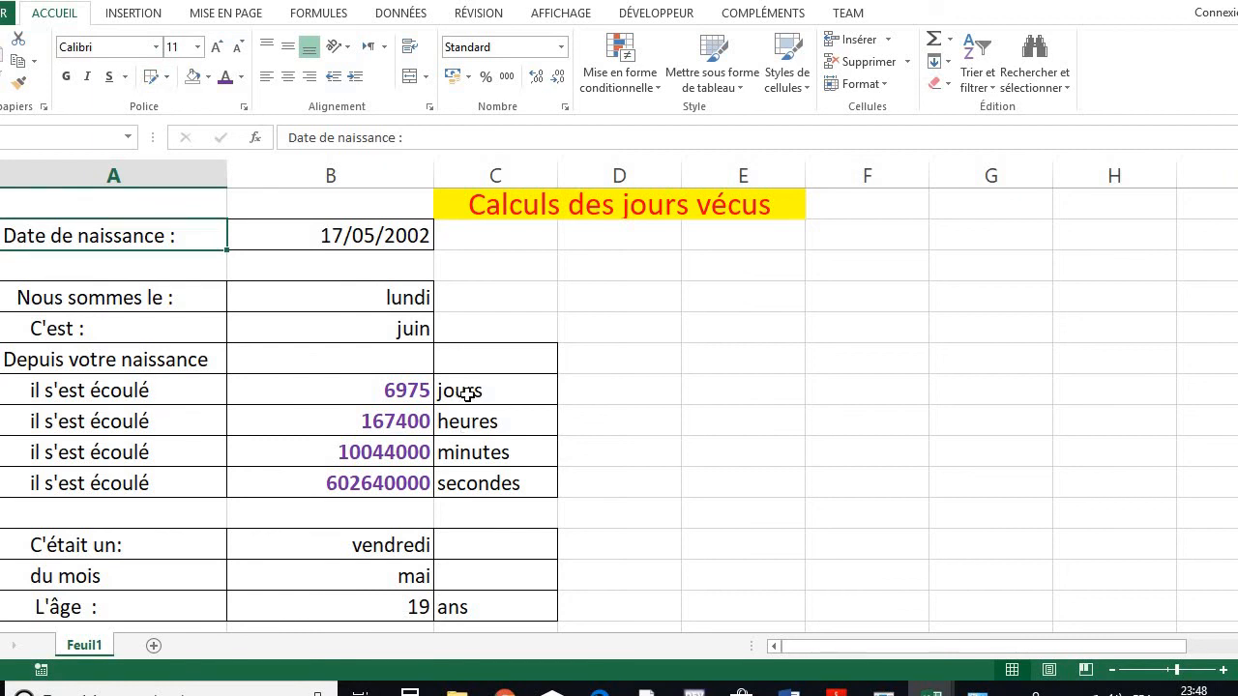
Fill the unit labels from jours to secondes in C7:C10 with a light green theme colour
drag(467, 393, 475, 479)
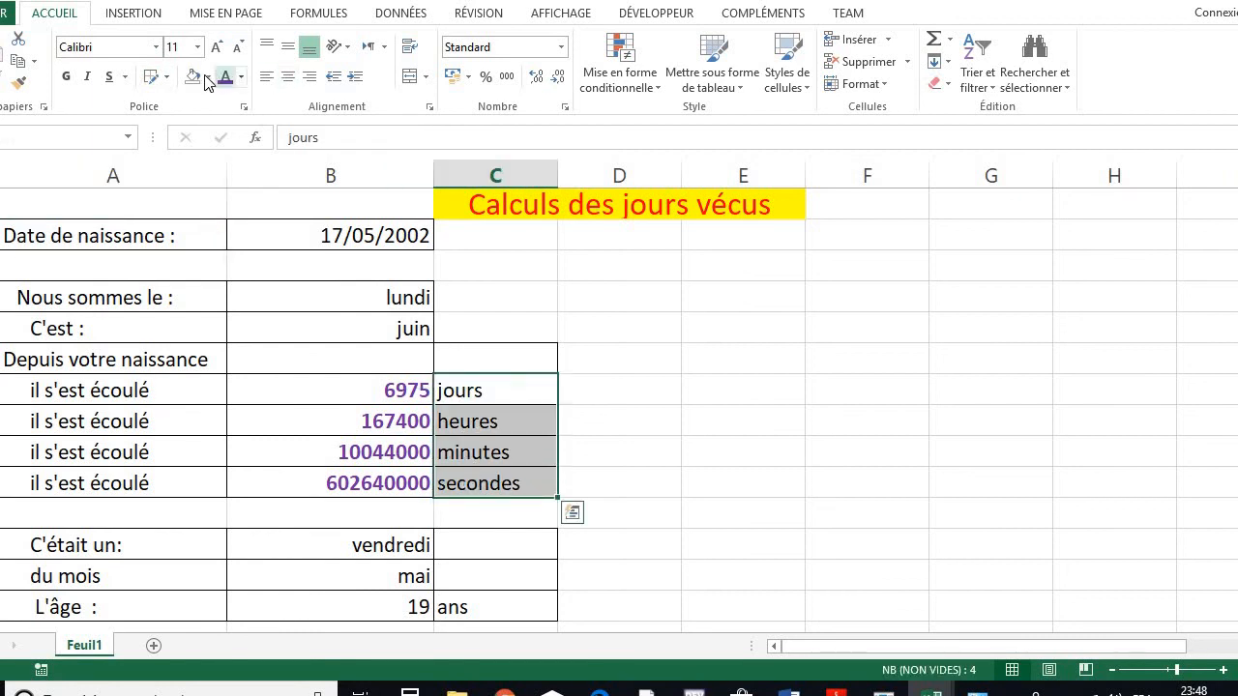
click(208, 77)
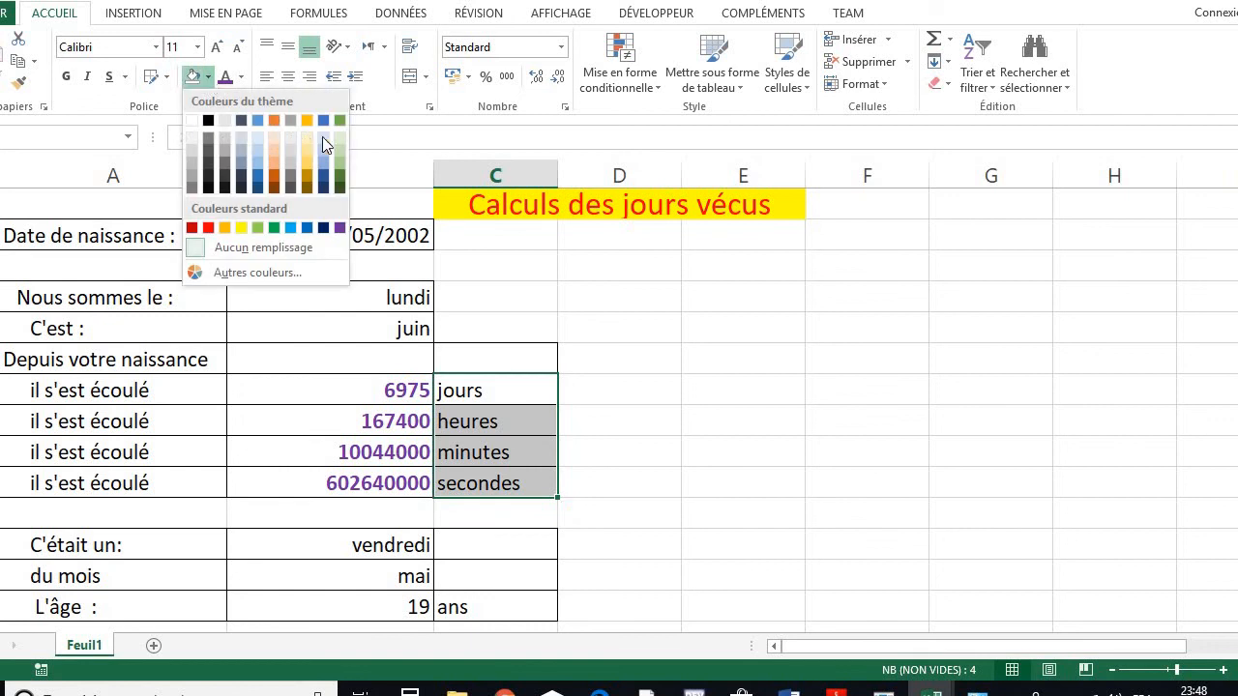
click(341, 150)
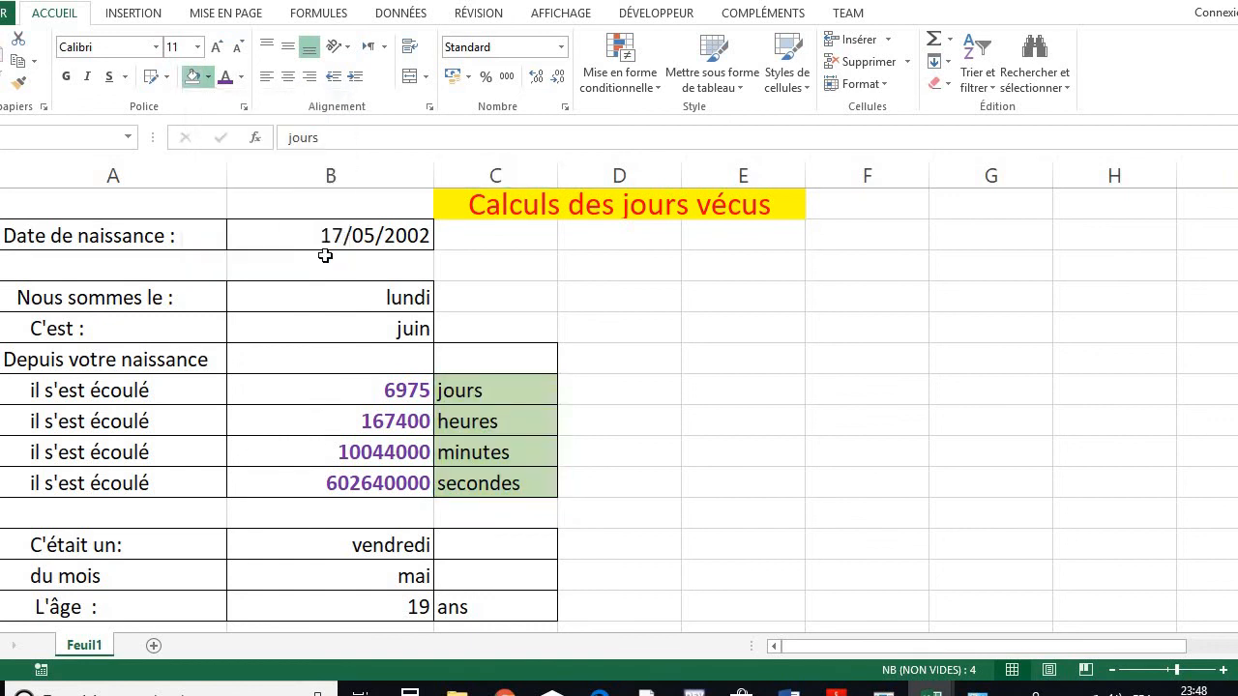
Fill the "il s'est écoulé" labels in A7:A10 with a light orange theme colour
drag(152, 391, 139, 464)
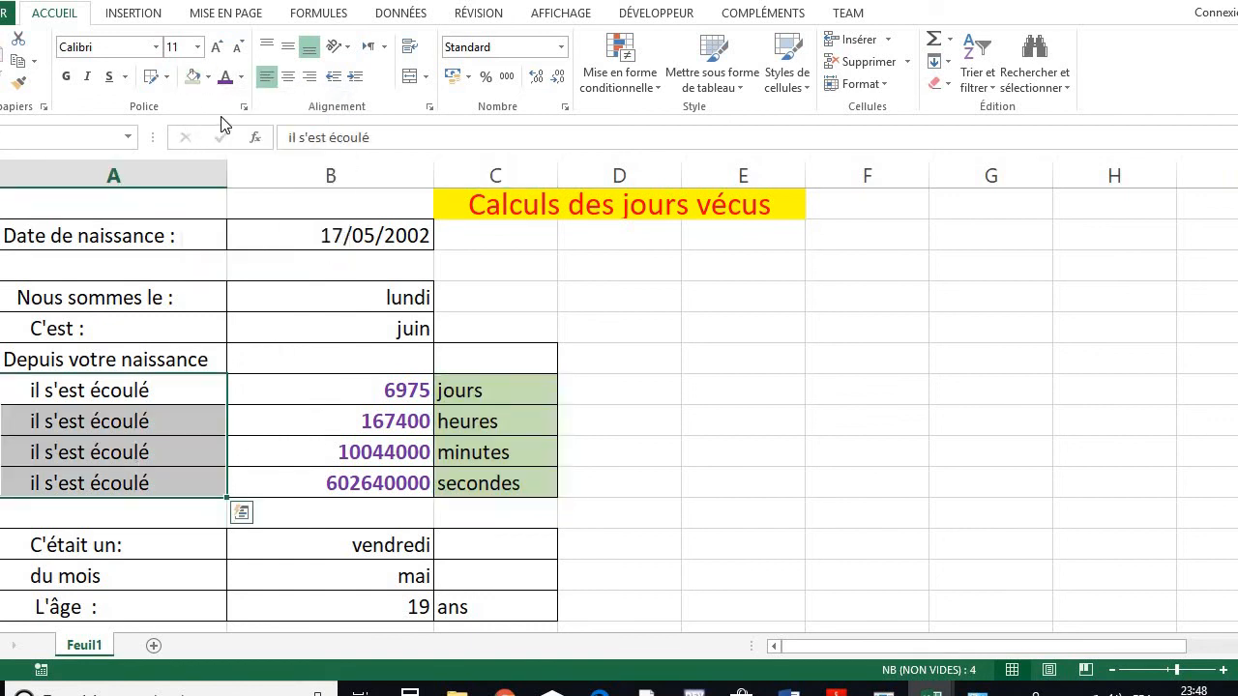
click(209, 77)
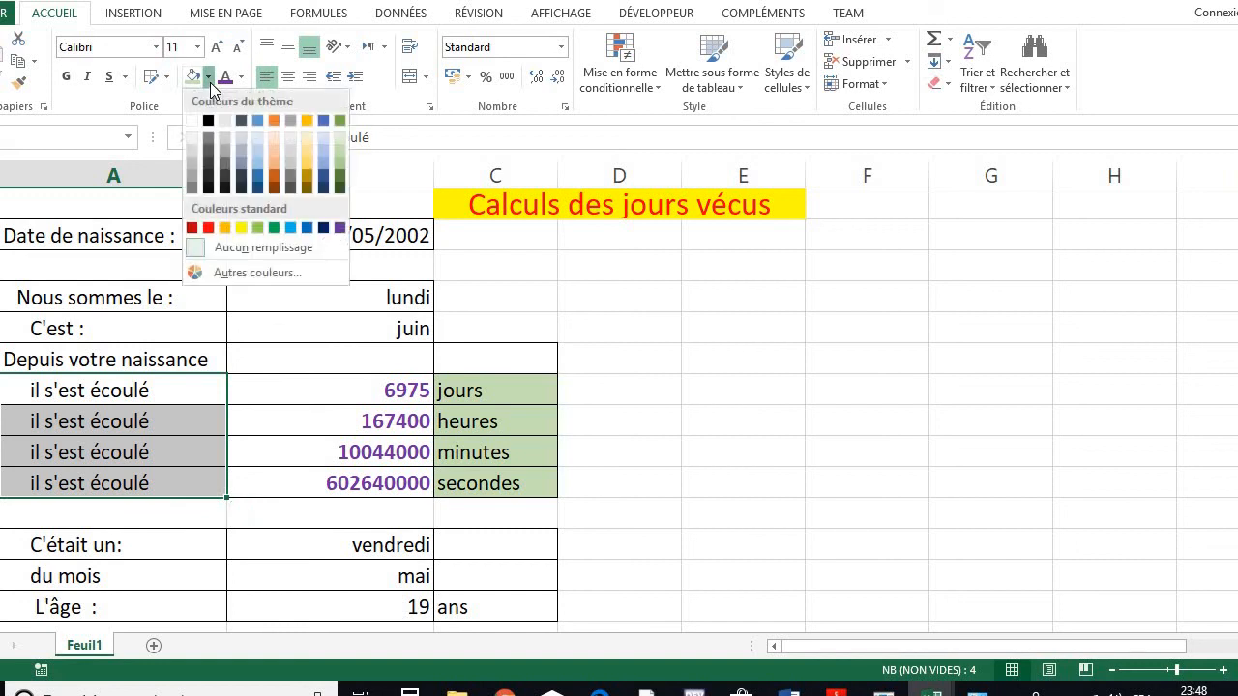
click(274, 152)
Fill the calculated values in B7:B10 with a light blue theme colour
click(359, 397)
drag(356, 412, 350, 483)
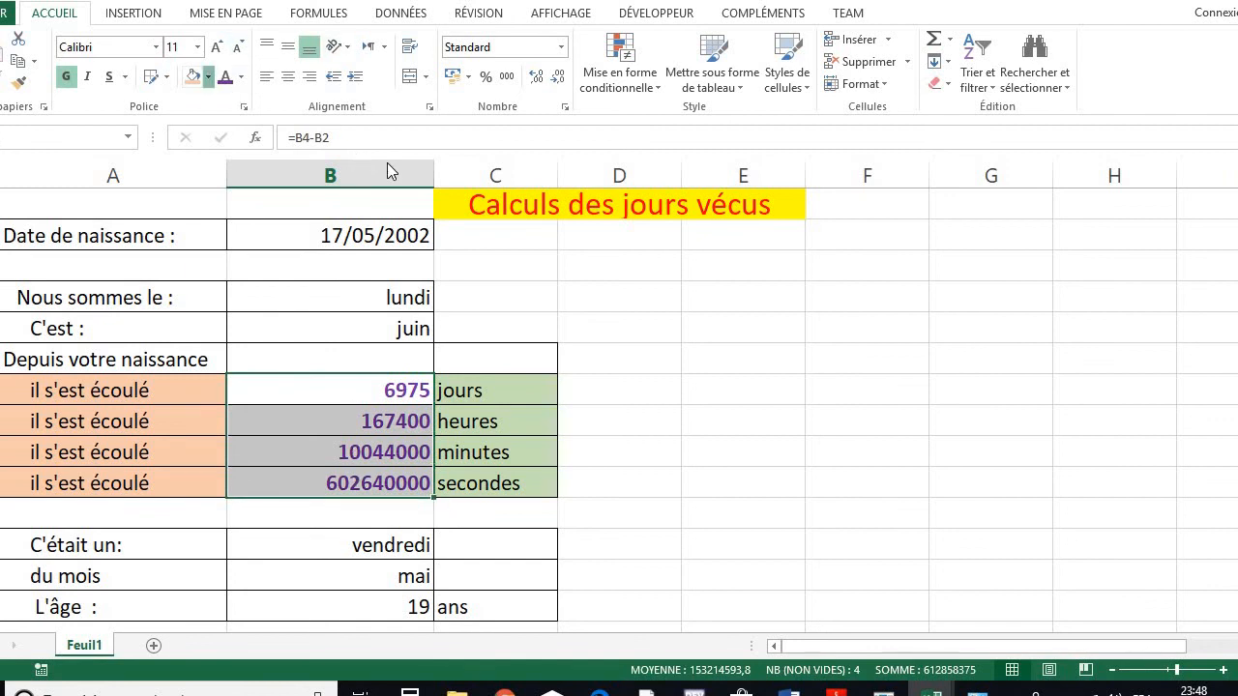
click(209, 77)
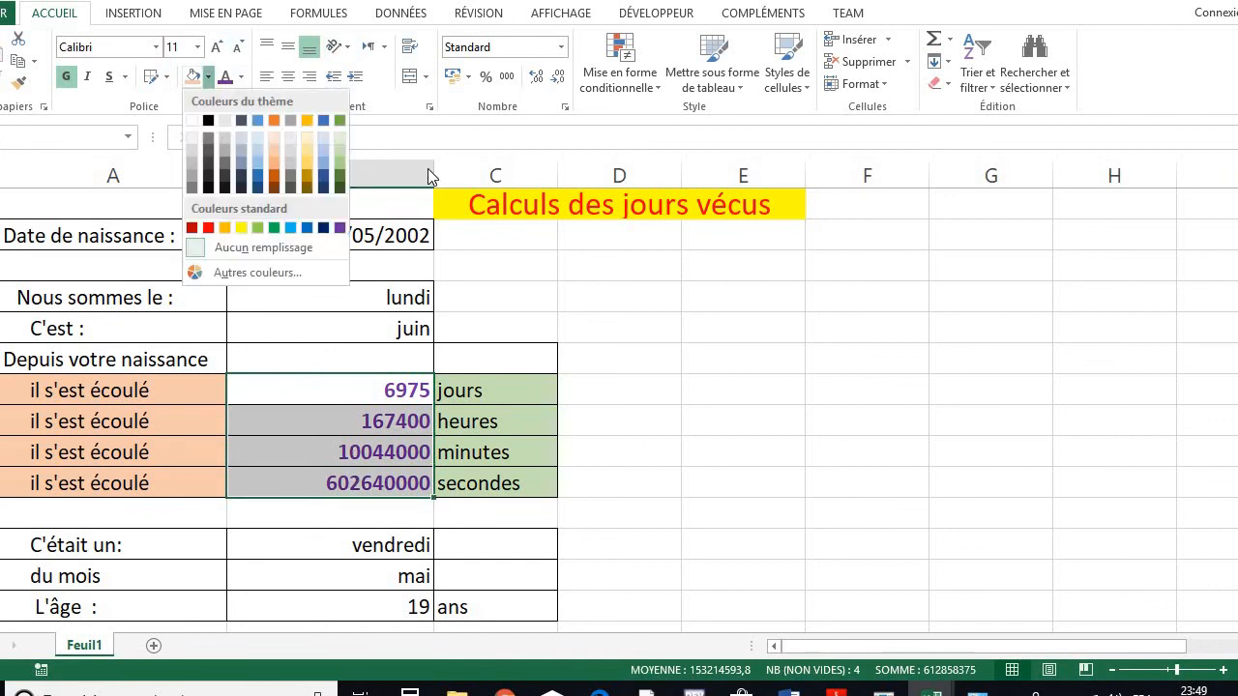
click(255, 152)
click(587, 420)
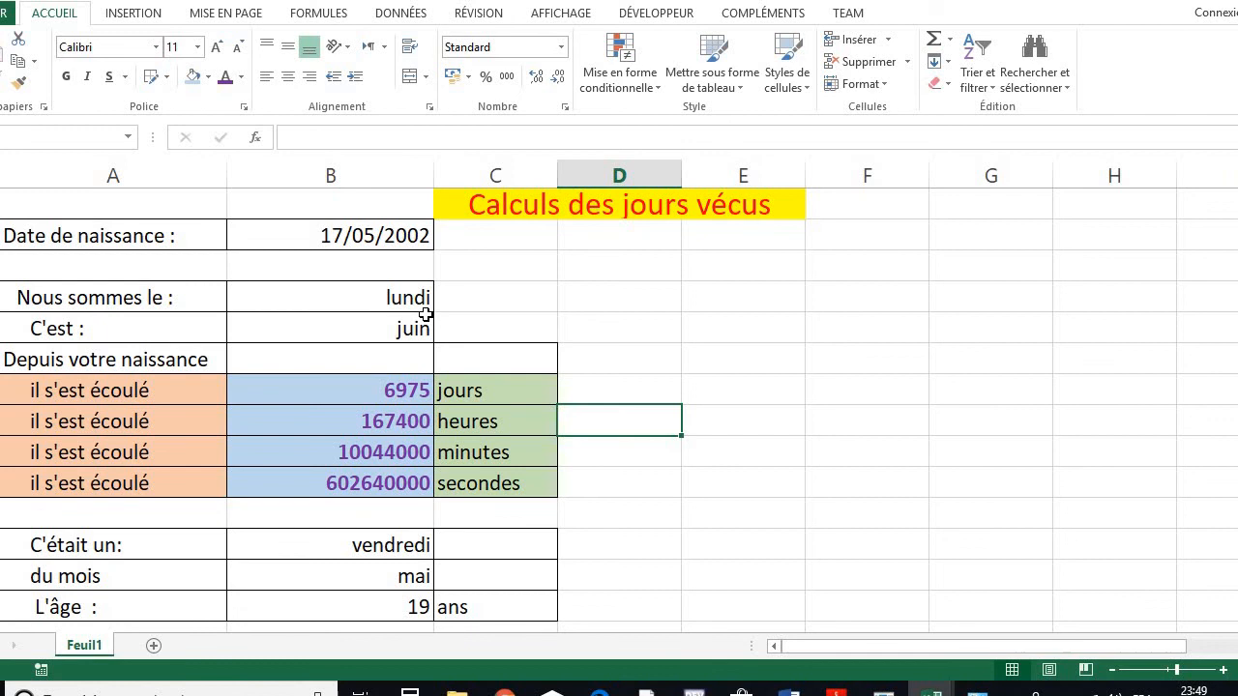
Make the date of birth in B2 bold with a standard dark blue font colour
click(407, 241)
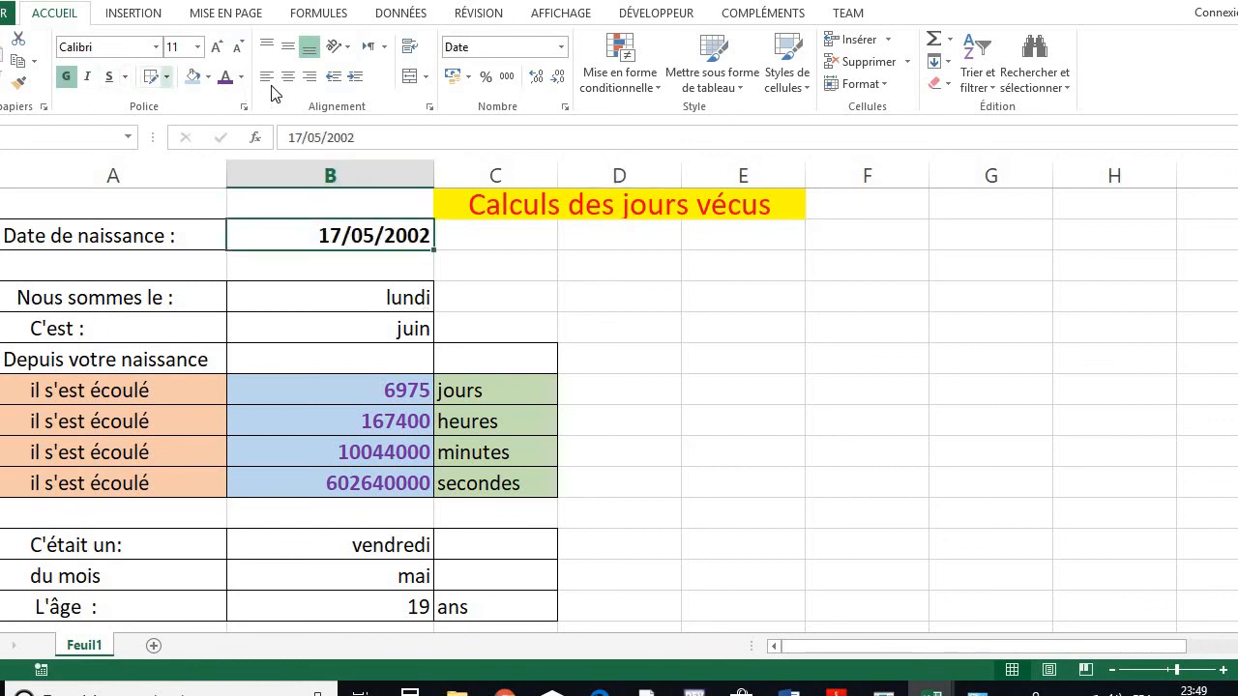
click(241, 77)
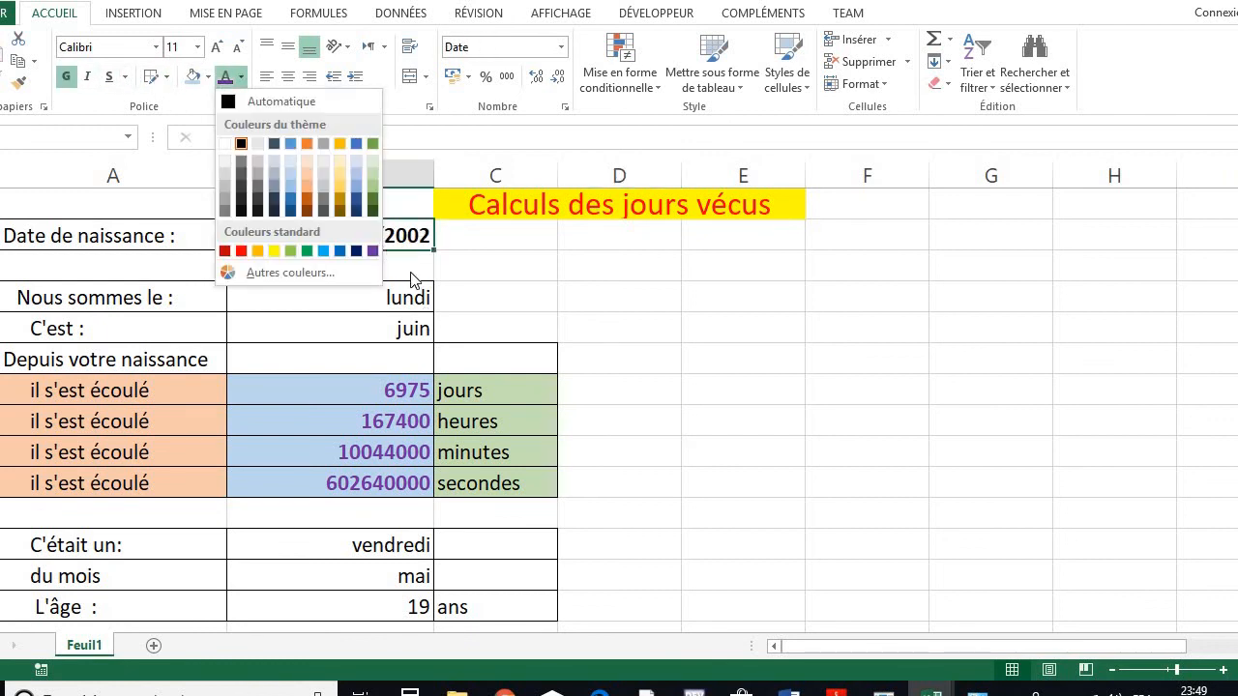
click(359, 251)
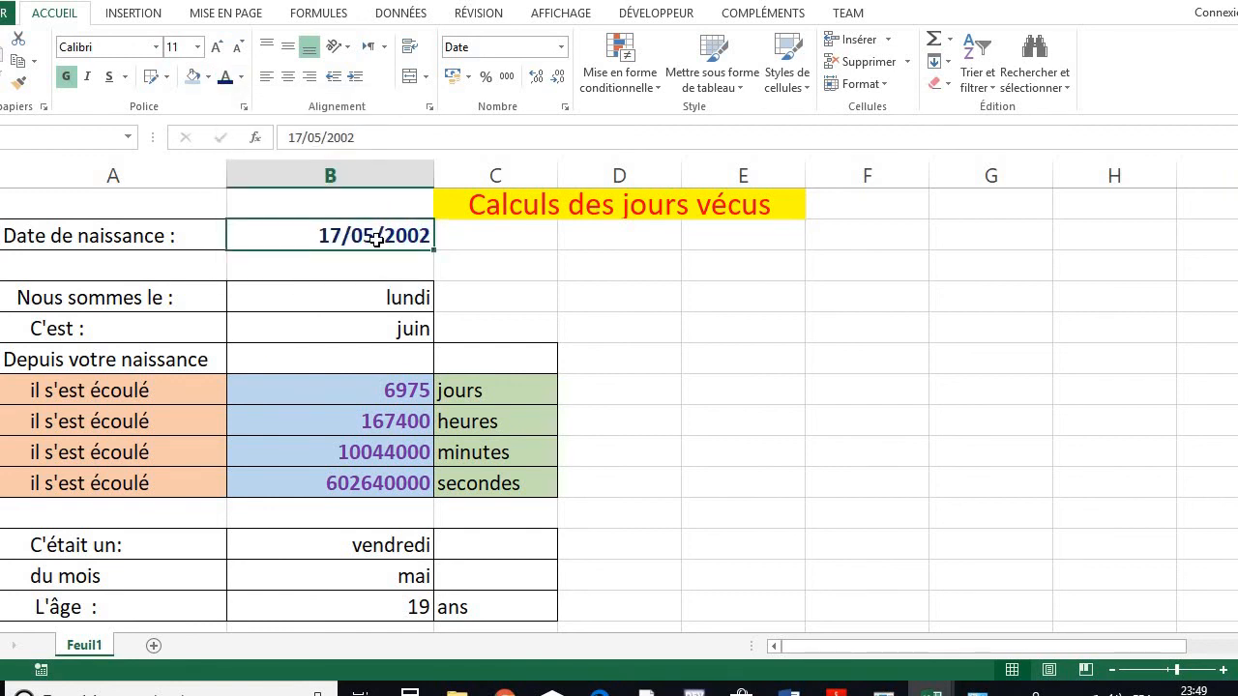
Make the birth weekday, month and age values in B12:B14 bold and centre them horizontally and vertically
scroll(450, 607, down, 2)
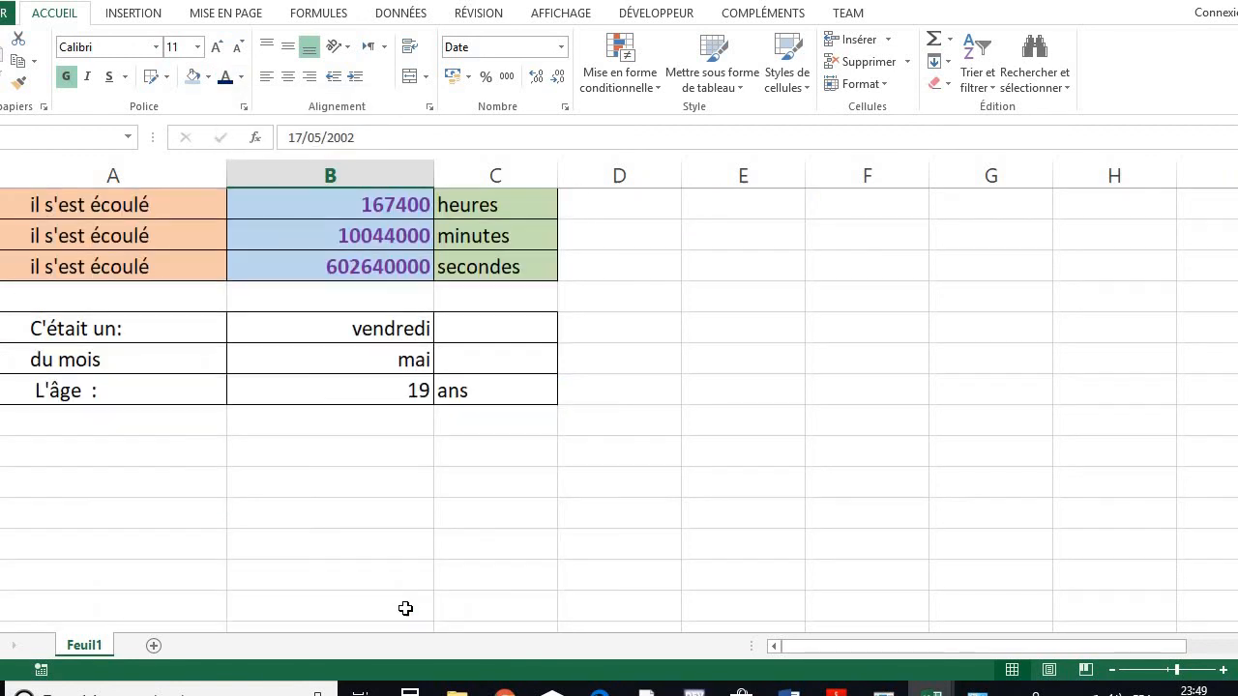
drag(361, 334, 360, 392)
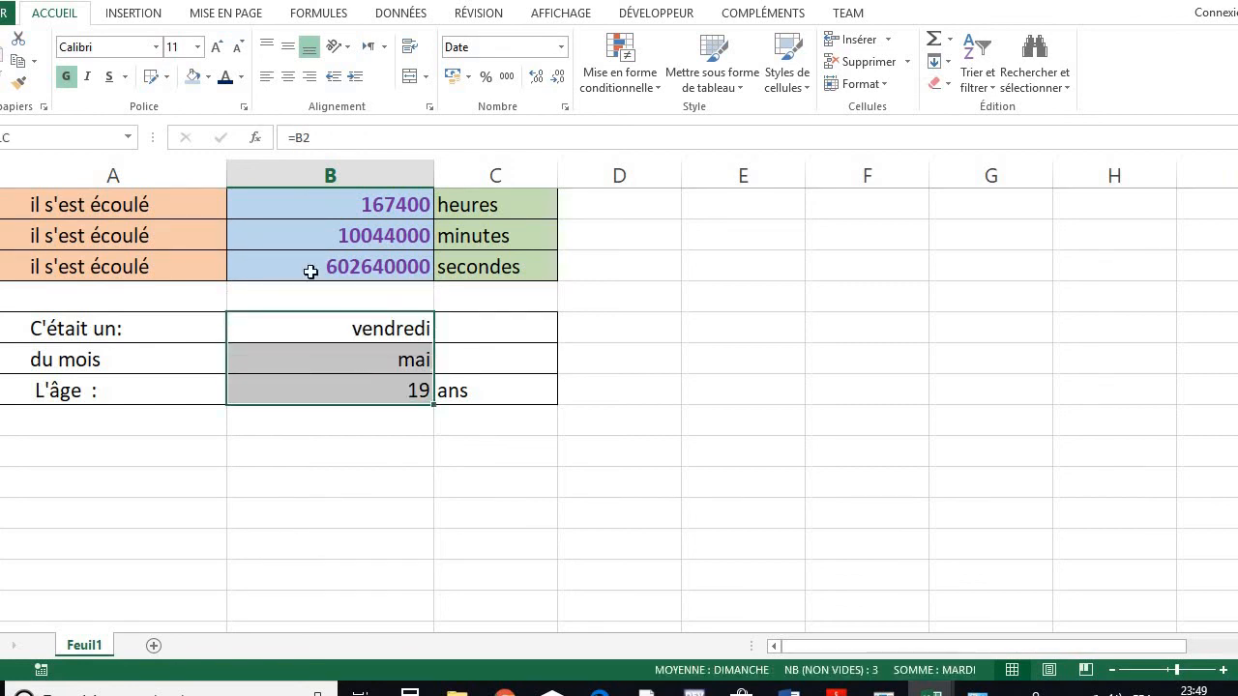
click(65, 76)
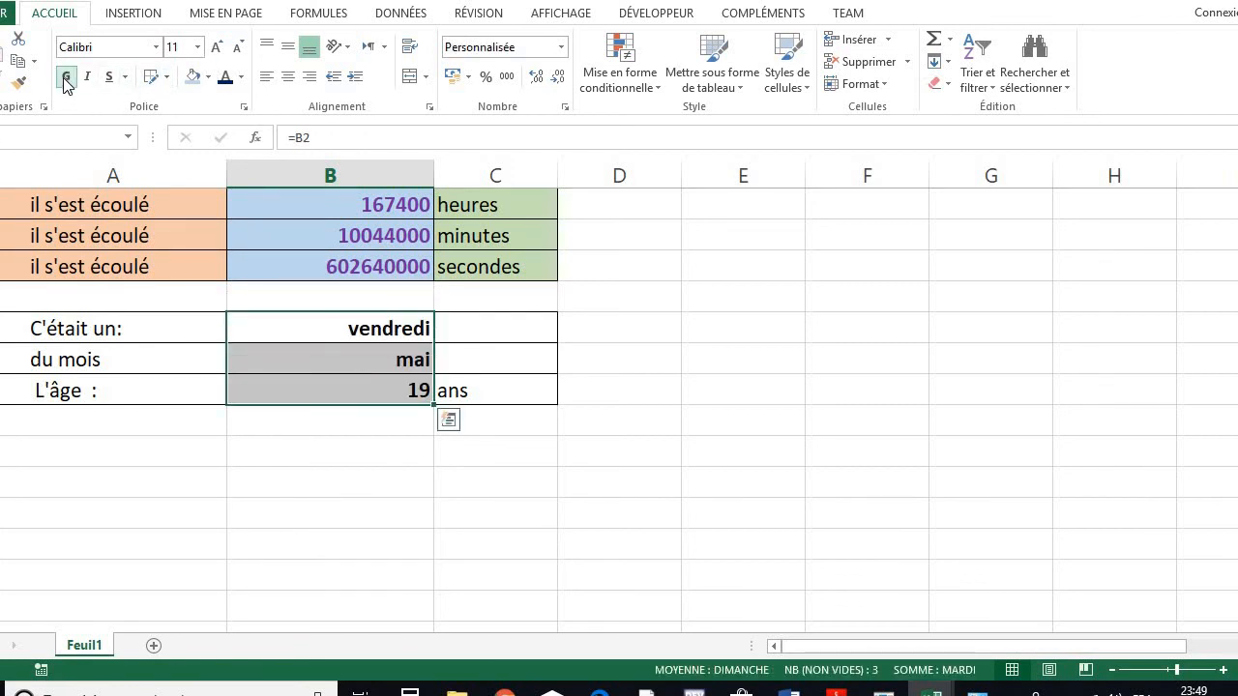
click(287, 76)
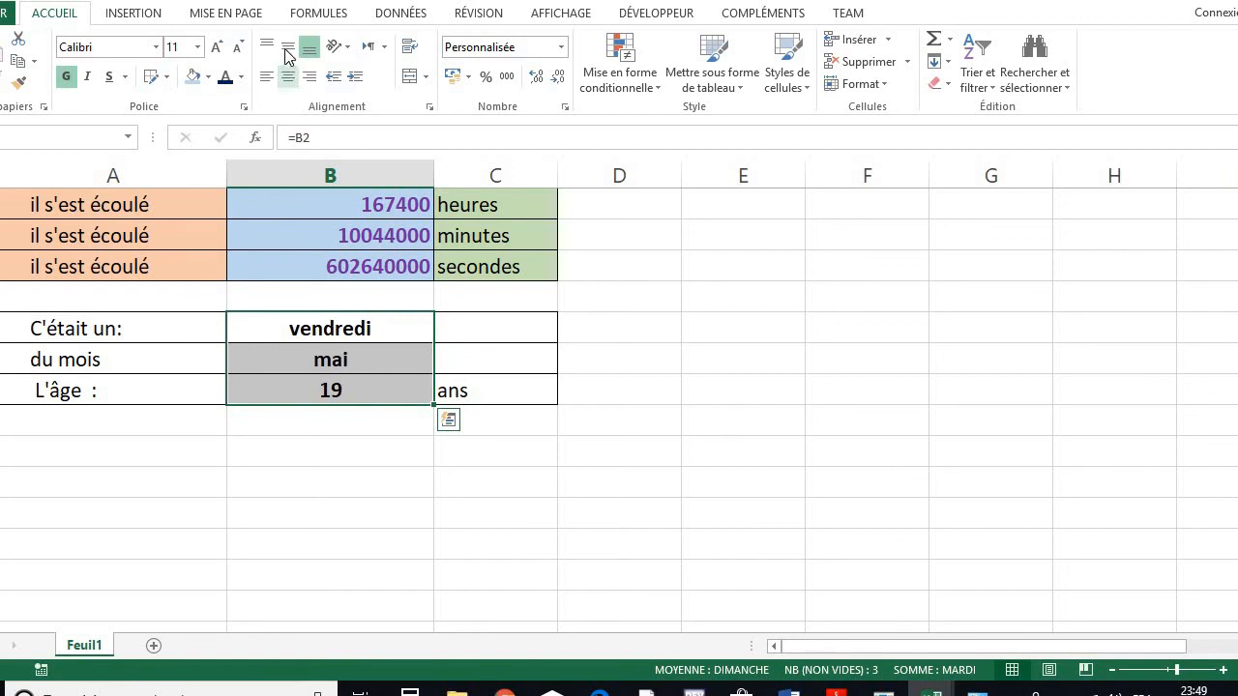
click(403, 319)
scroll(607, 376, up, 3)
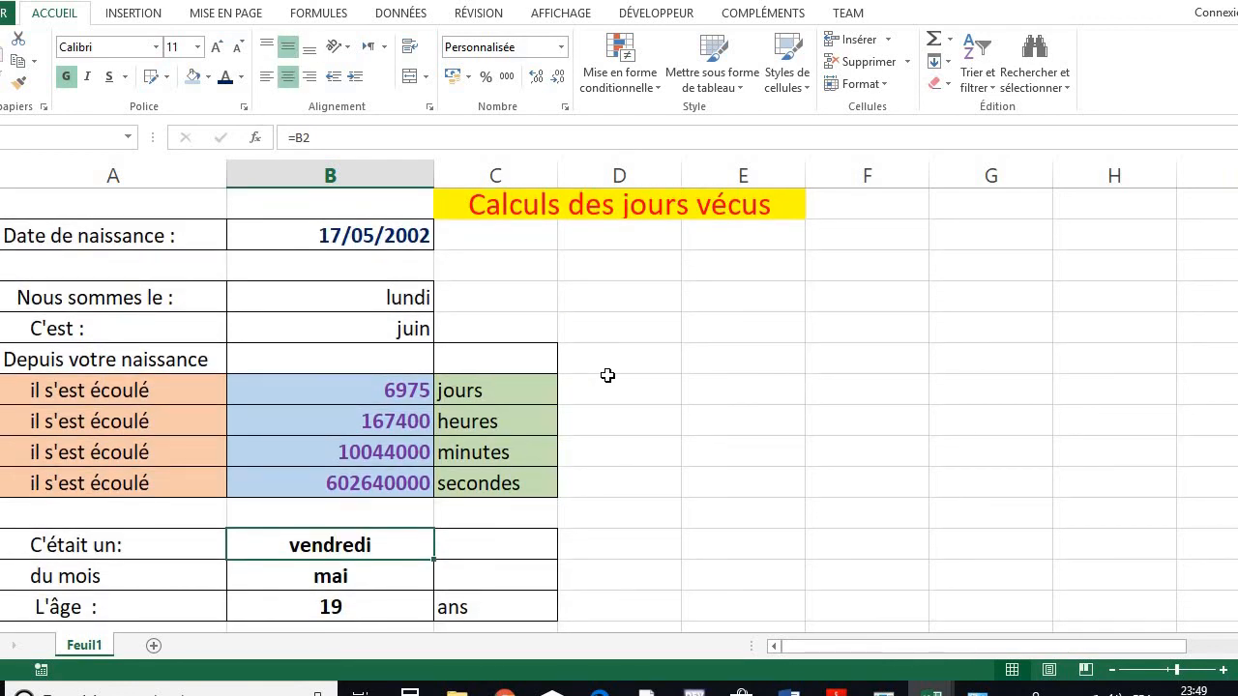